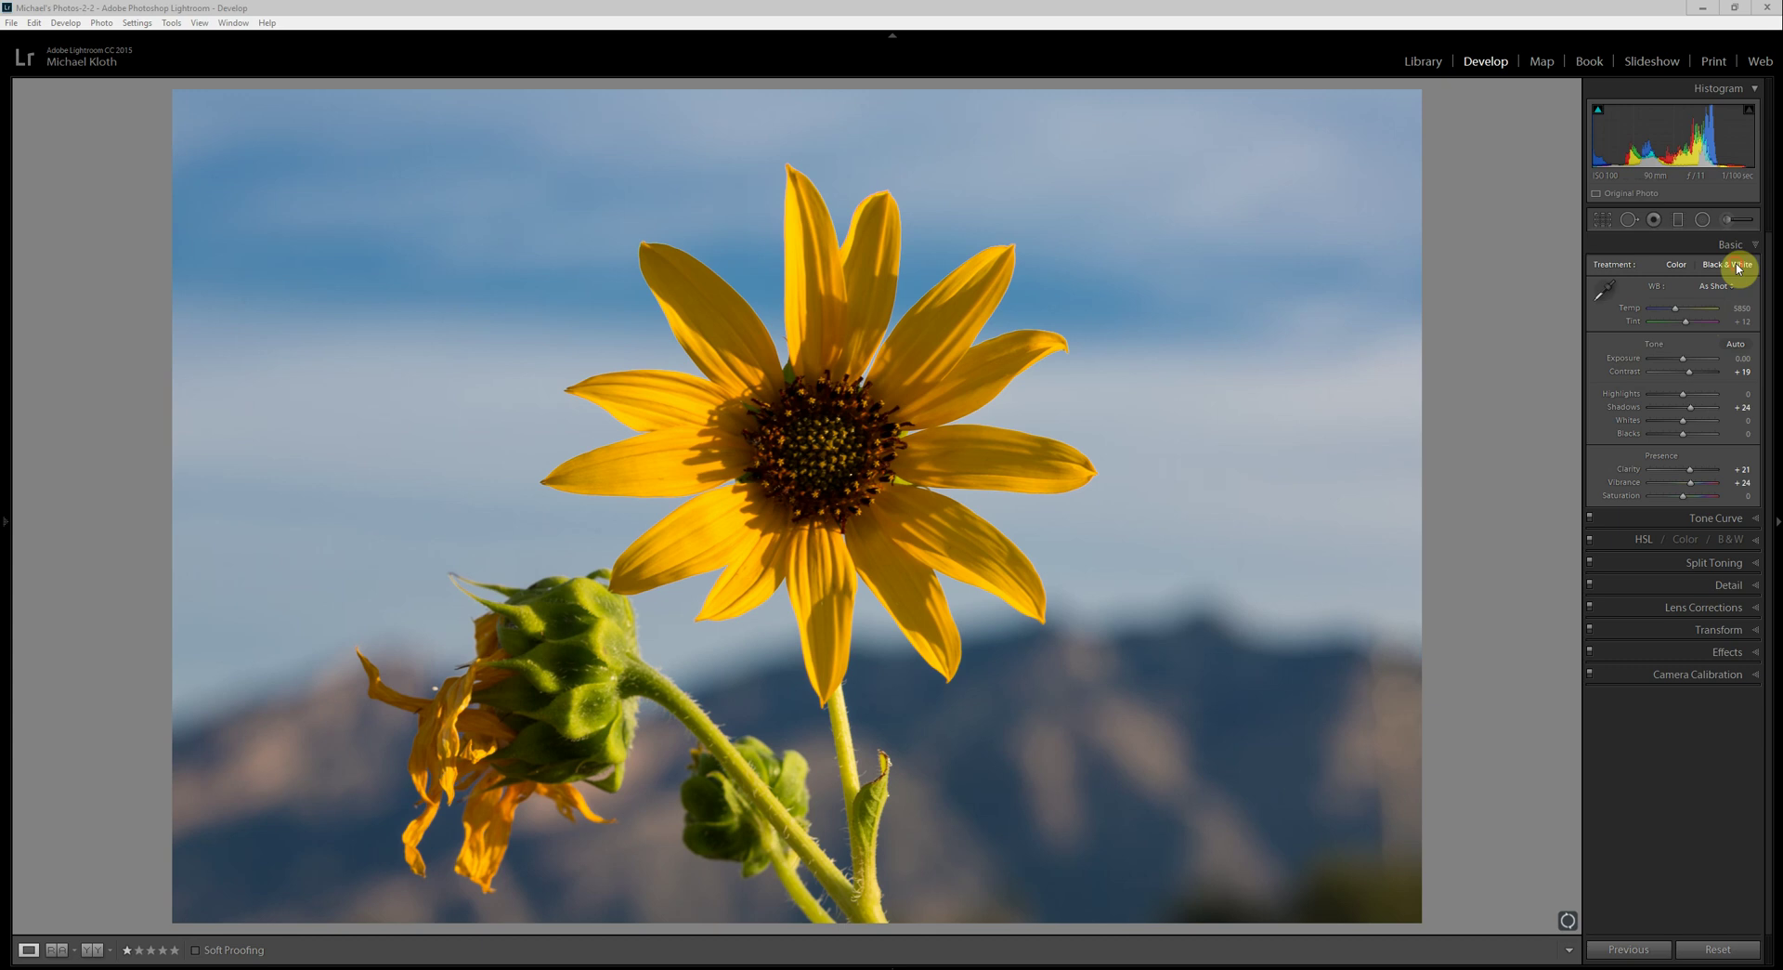
Switch the sunflower photo's Basic-panel treatment to Black & White
{"action": "left_click", "coordinate": [1731, 265]}
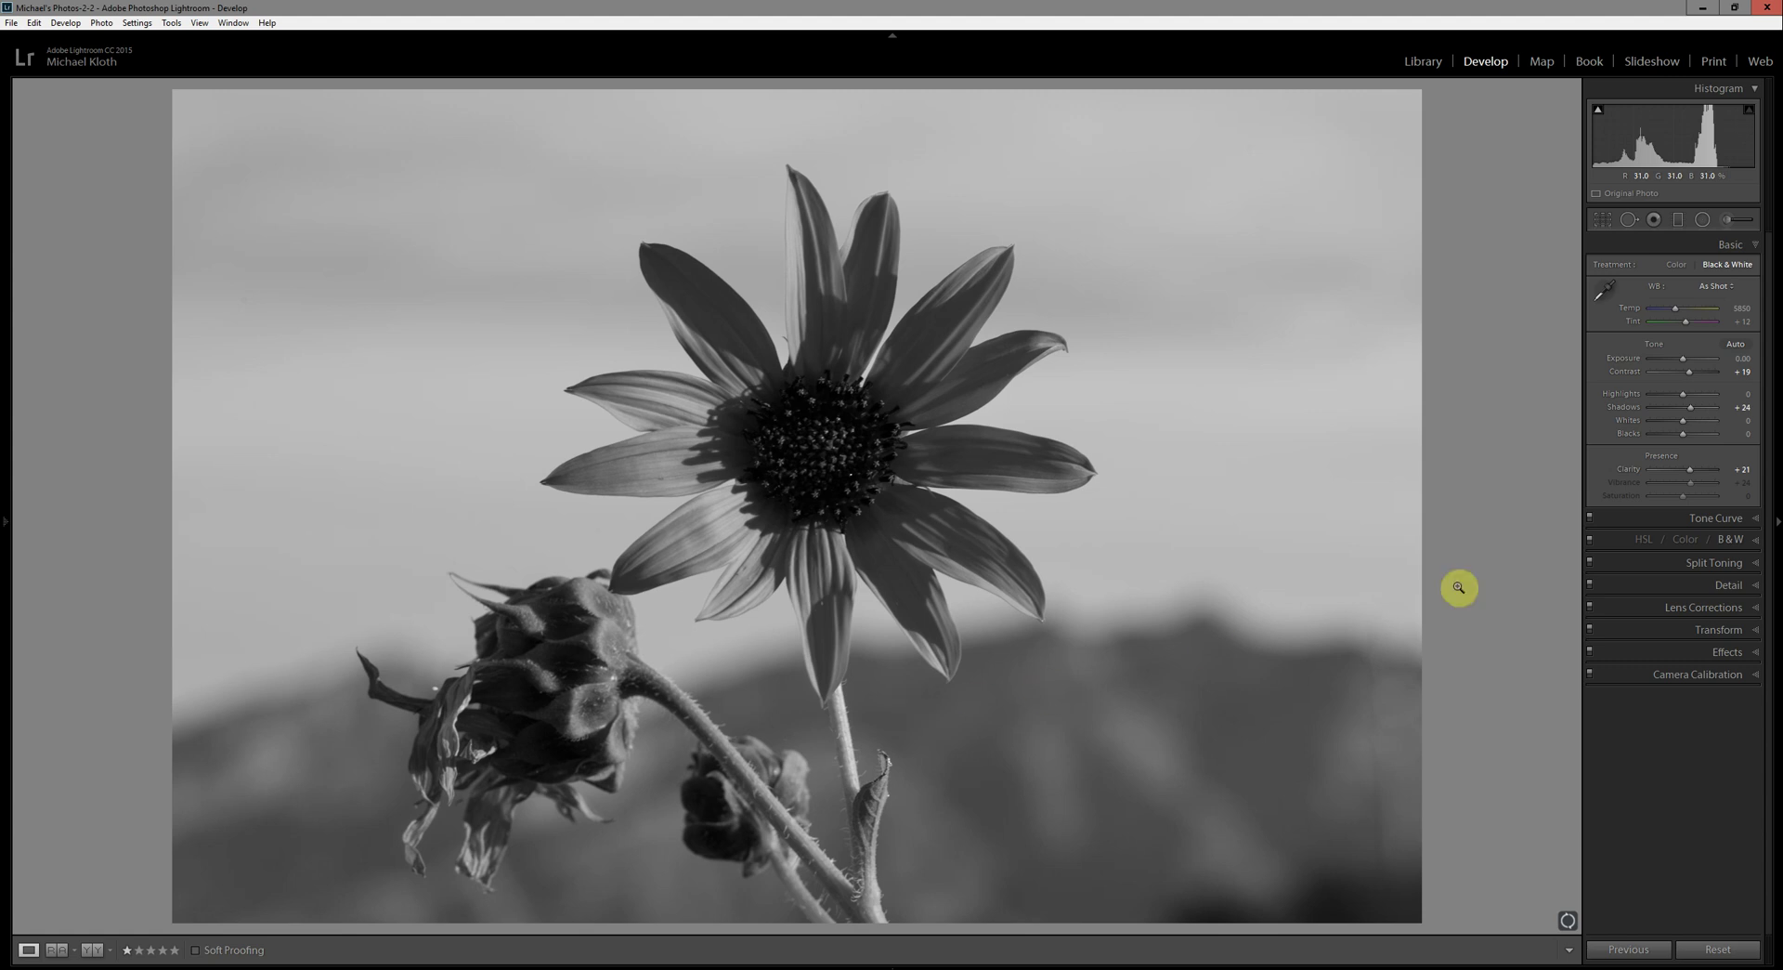
In the B&W mix, drag on the photo to brighten the yellow petals and darken the blue sky
{"action": "left_click", "coordinate": [1730, 543]}
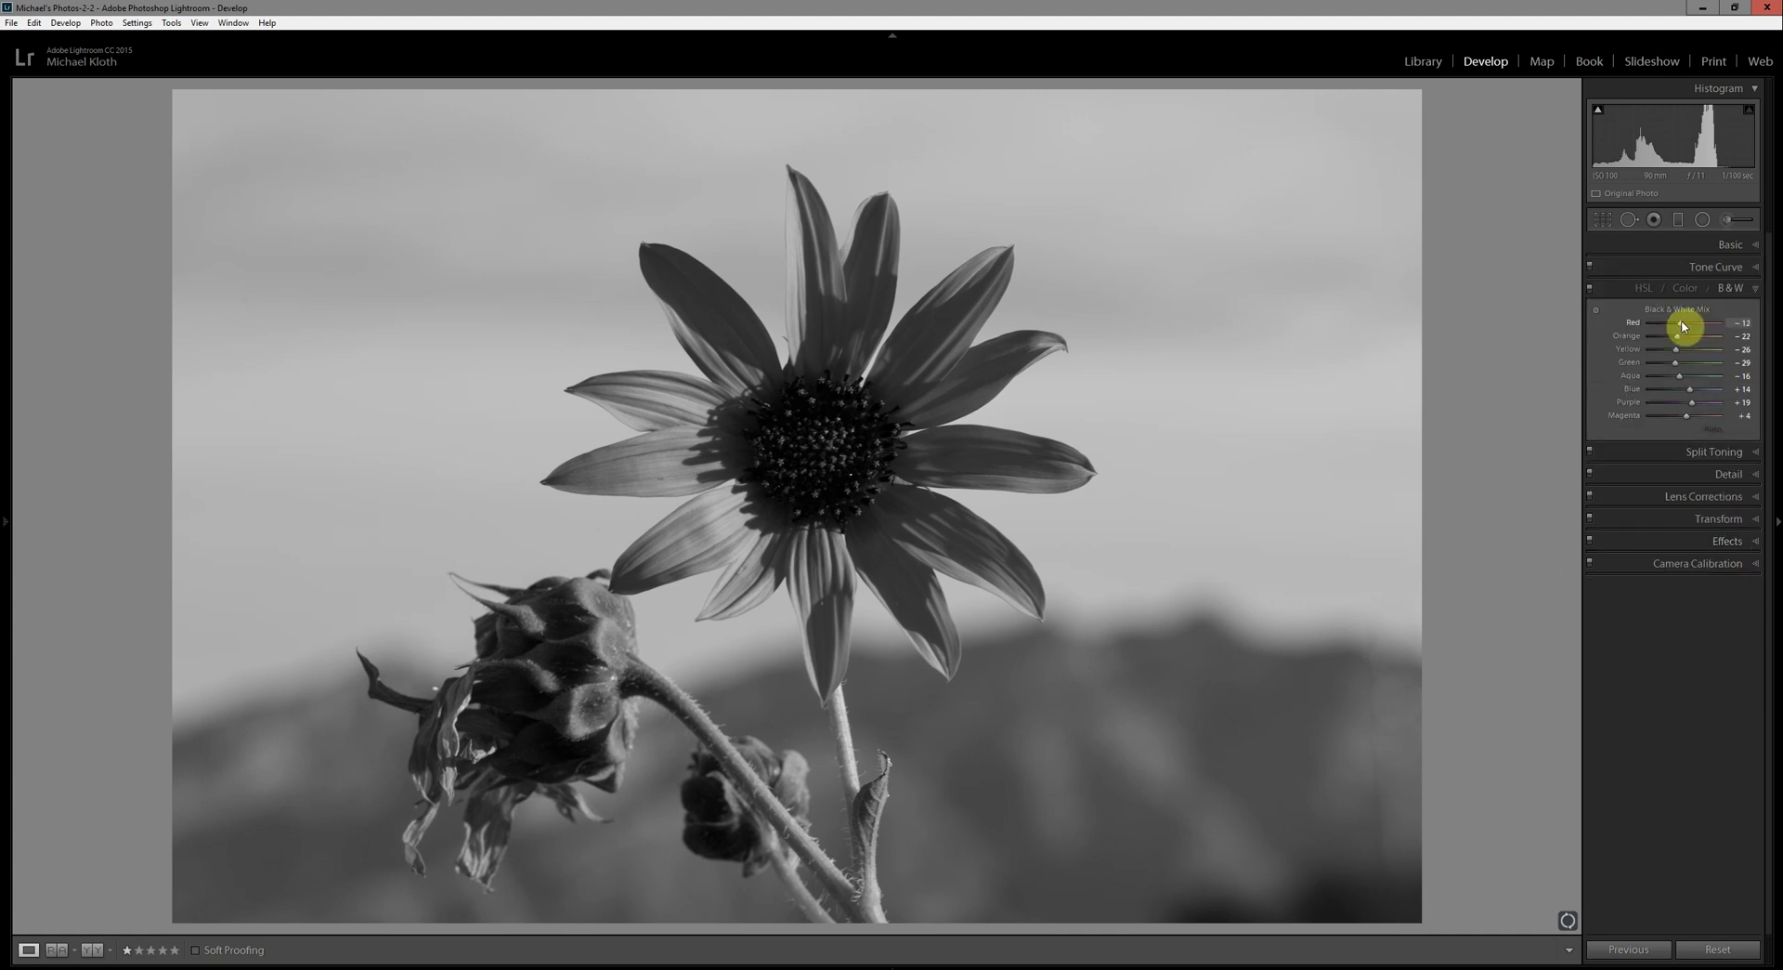
{"action": "left_click", "coordinate": [1597, 311]}
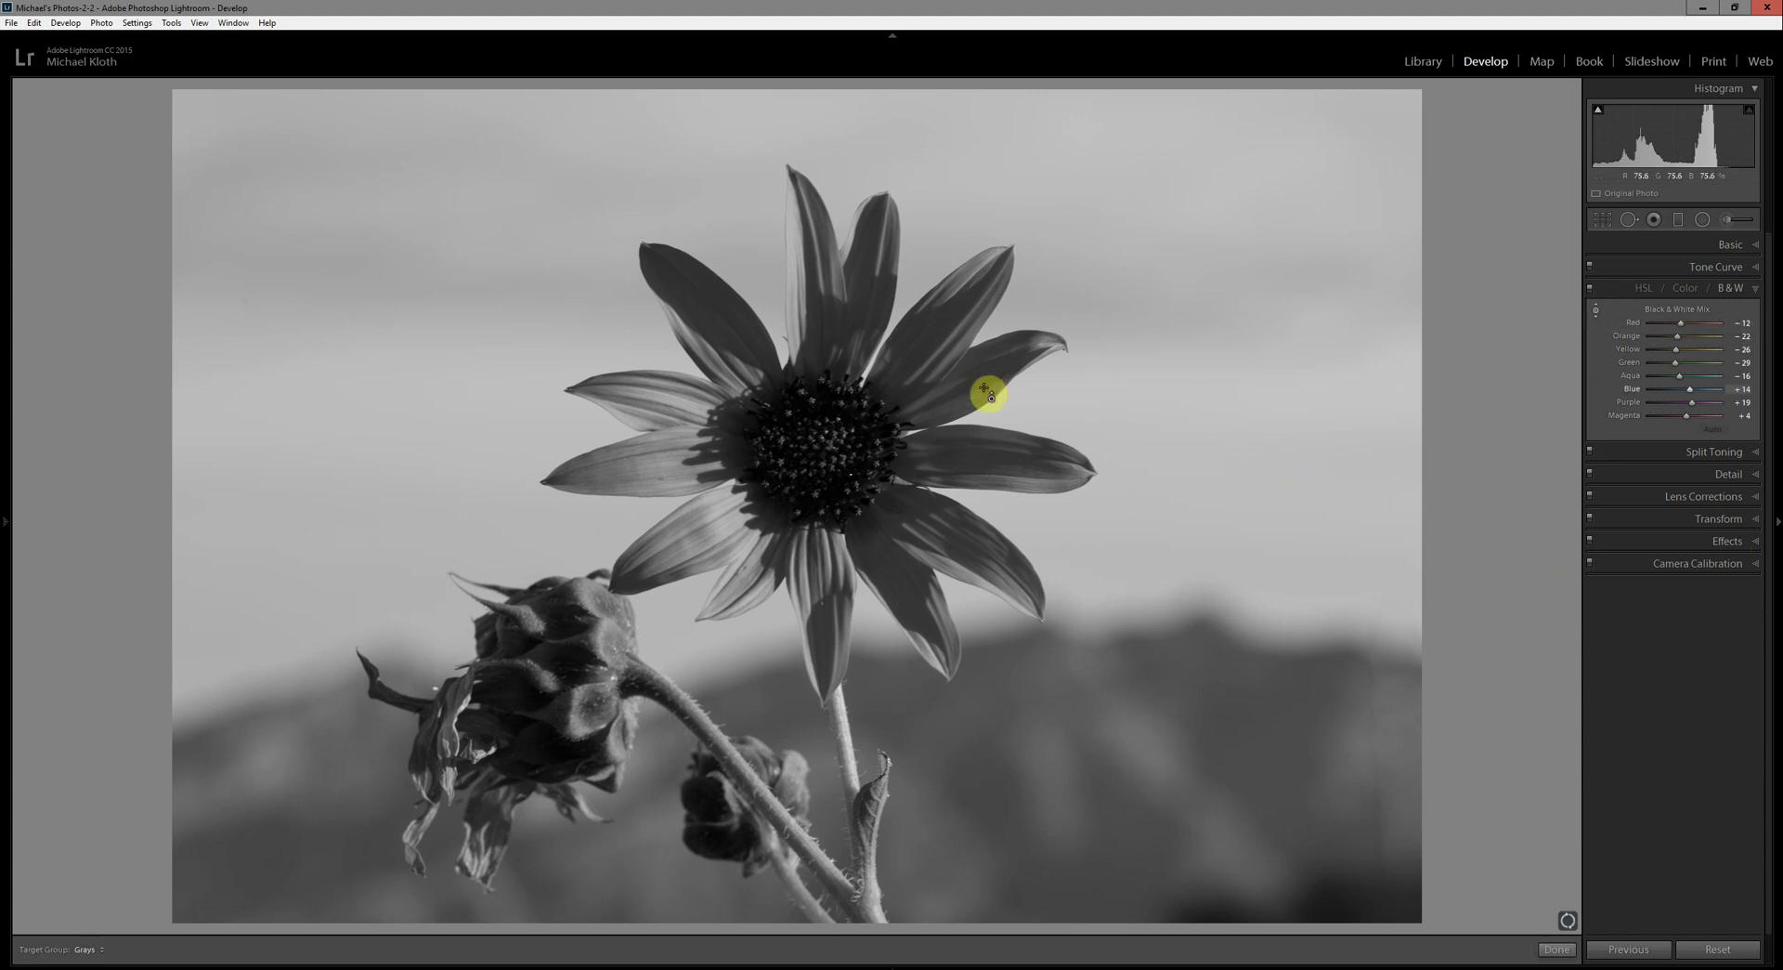
{"action": "left_click_drag", "start_coordinate": [948, 345], "coordinate": [952, 263]}
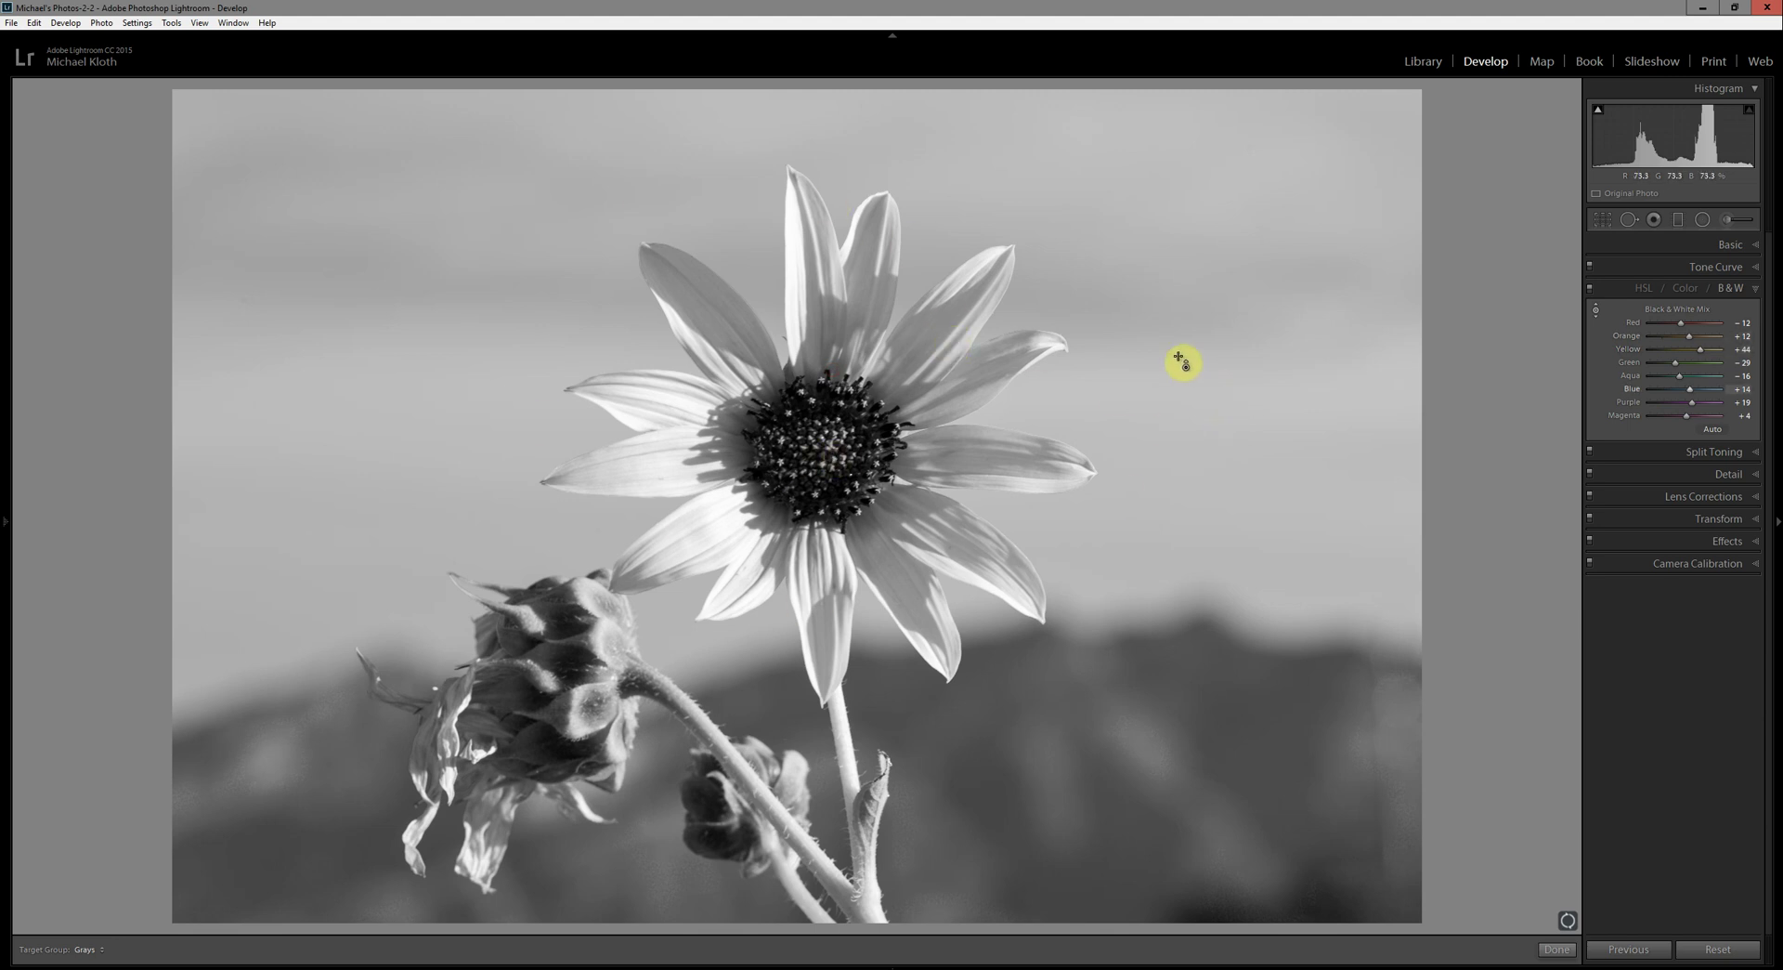
{"action": "left_click_drag", "start_coordinate": [1182, 366], "coordinate": [1182, 385]}
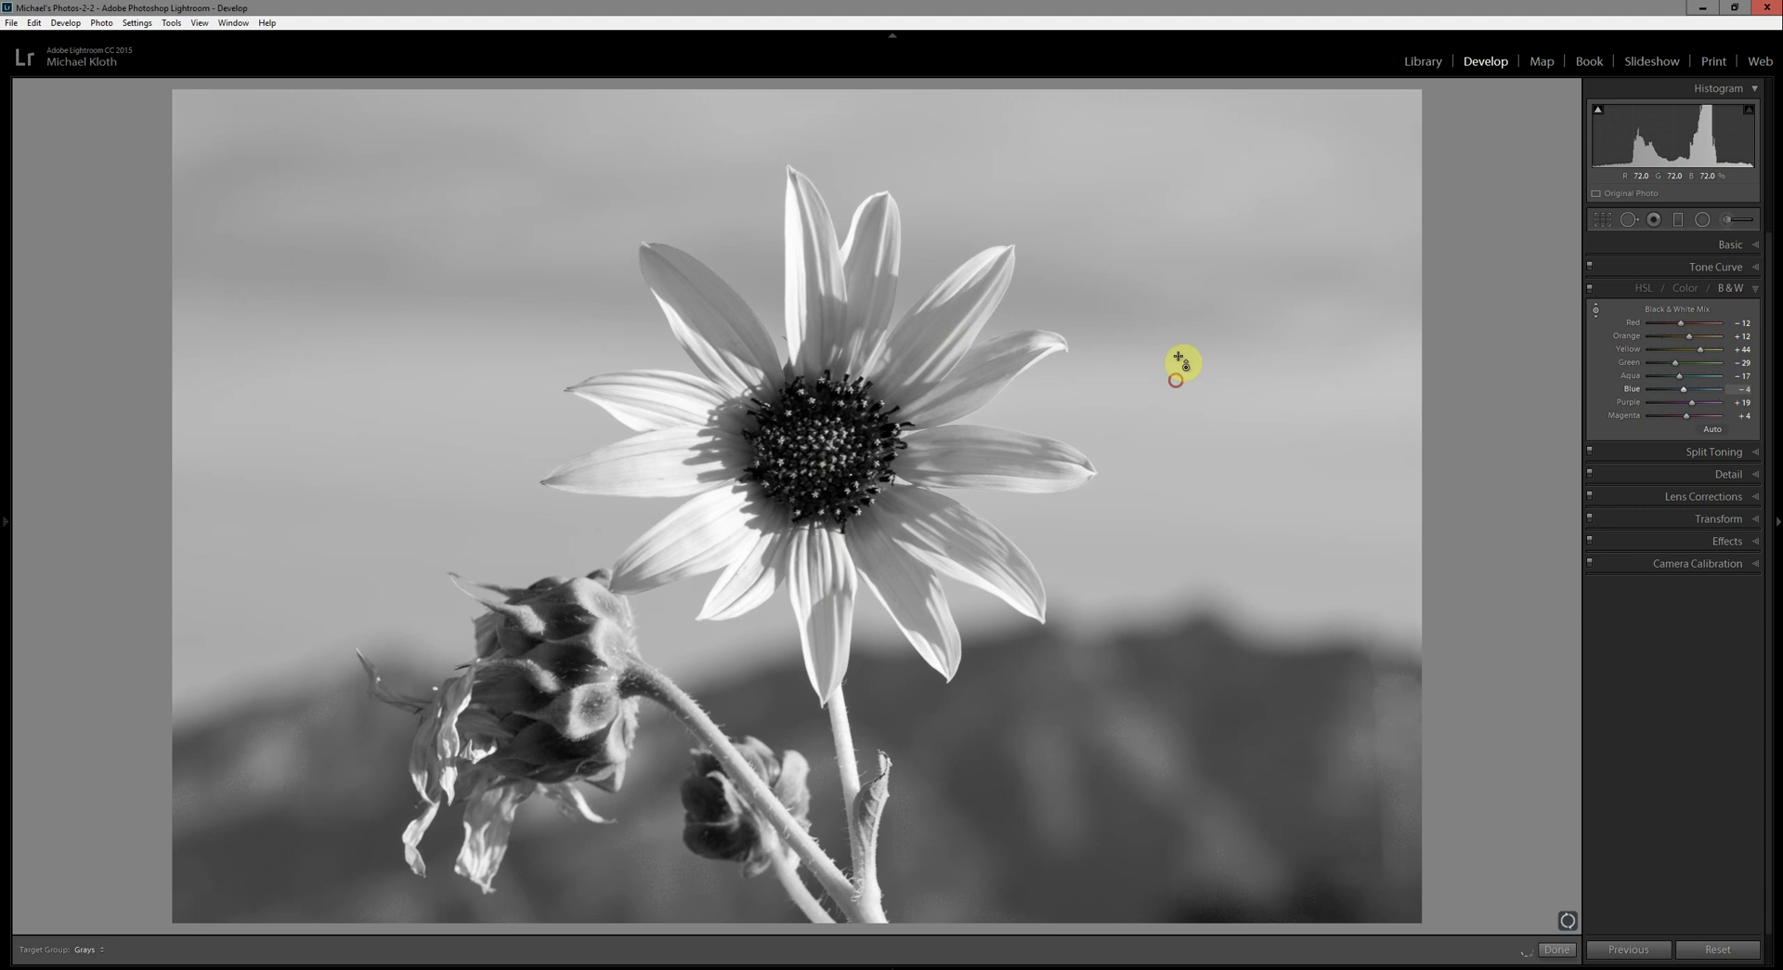
{"action": "left_click_drag", "start_coordinate": [1170, 493], "coordinate": [1170, 514]}
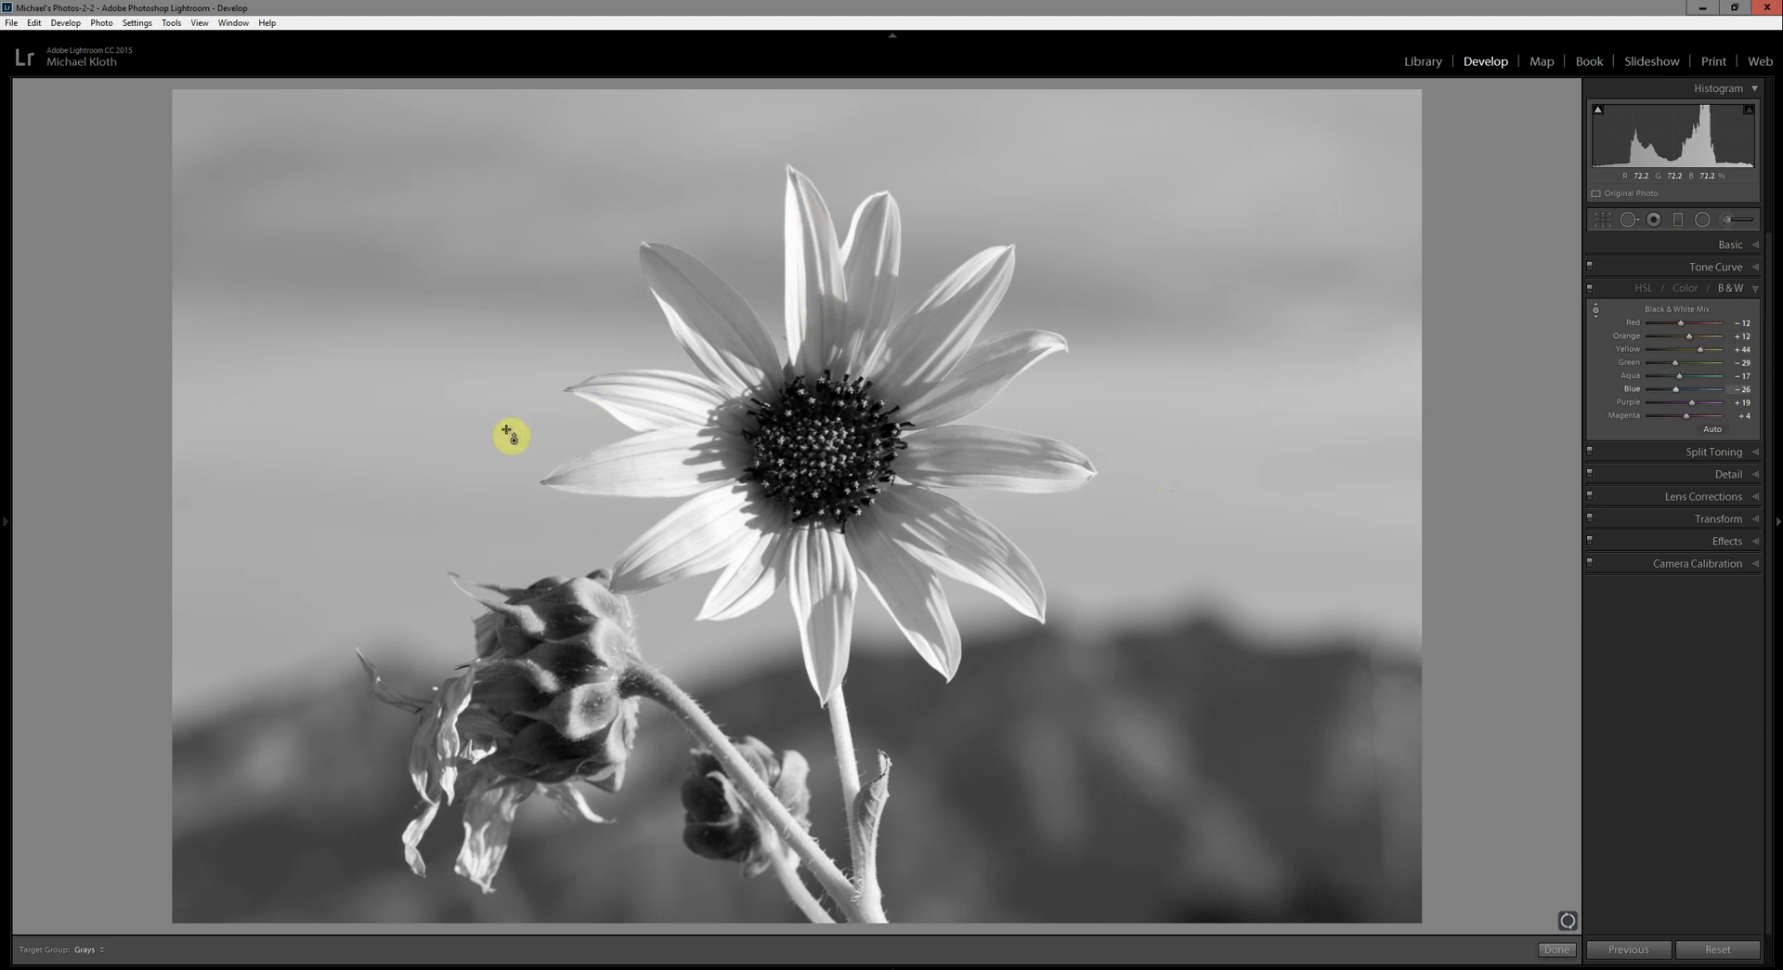
Darken the green bud on the photo, then set the Green slider to −26
{"action": "left_click_drag", "start_coordinate": [598, 687], "coordinate": [595, 720]}
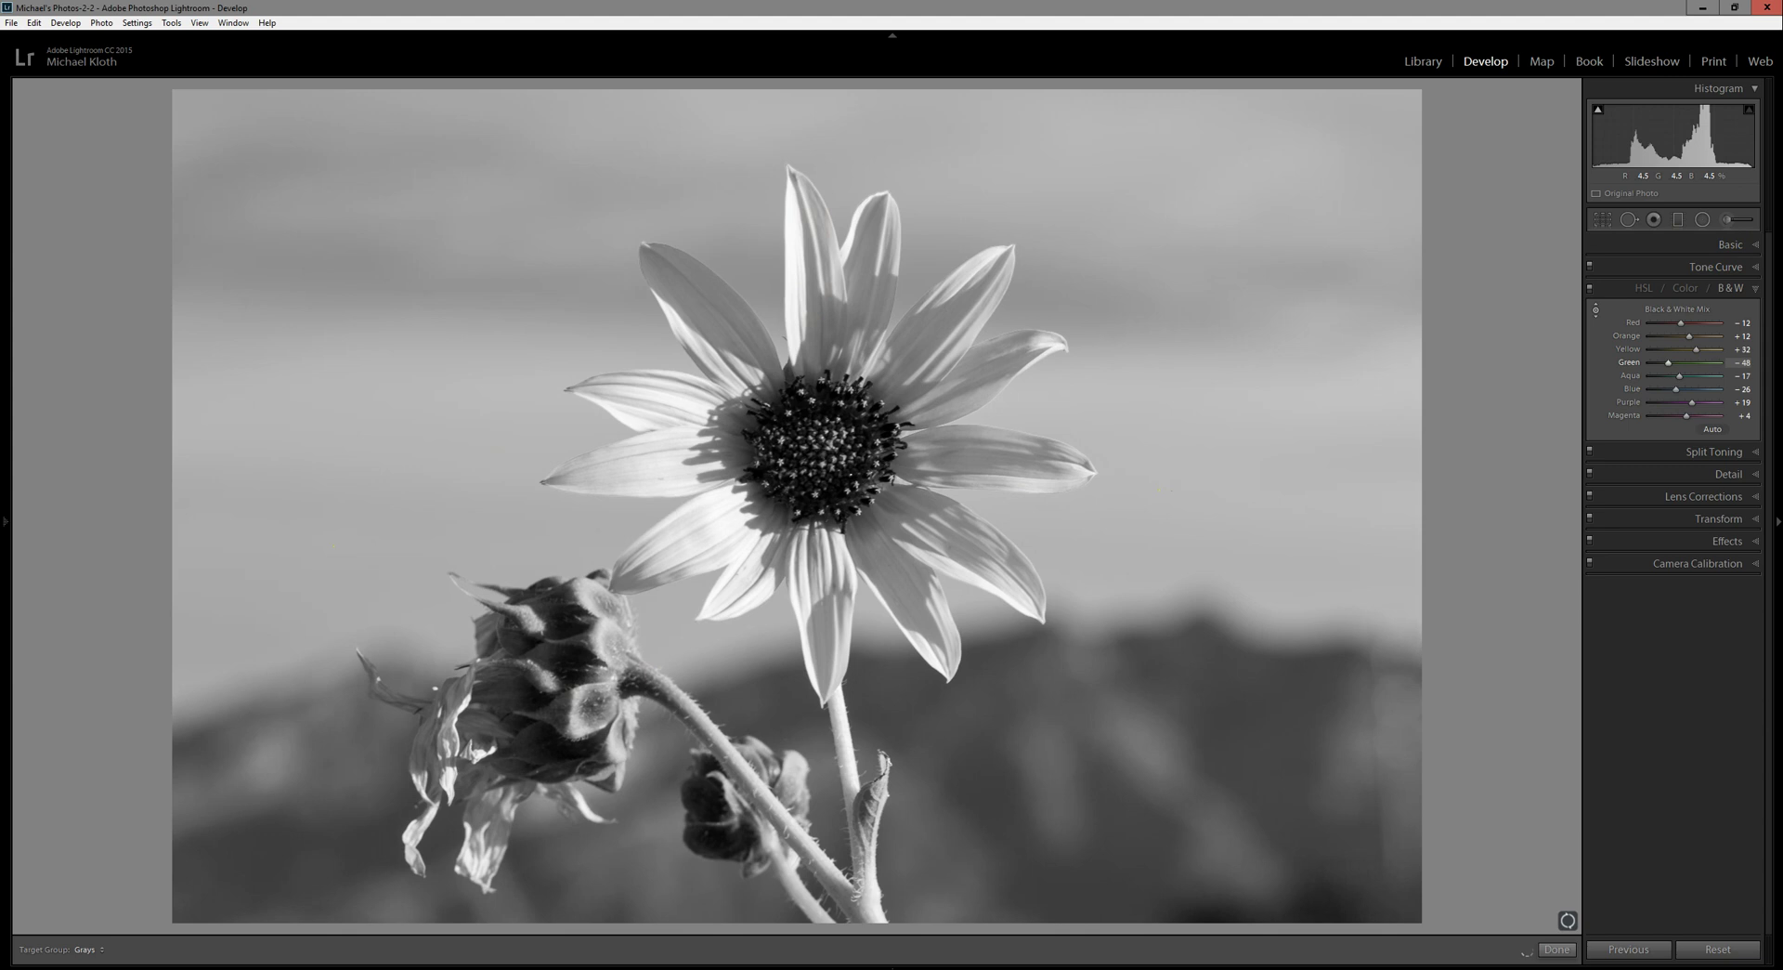
{"action": "key", "text": "ctrl+z"}
{"action": "mouse_move", "coordinate": [594, 706]}
{"action": "left_mouse_down"}
{"action": "mouse_move", "coordinate": [595, 757]}
{"action": "mouse_move", "coordinate": [595, 734]}
{"action": "left_mouse_up"}
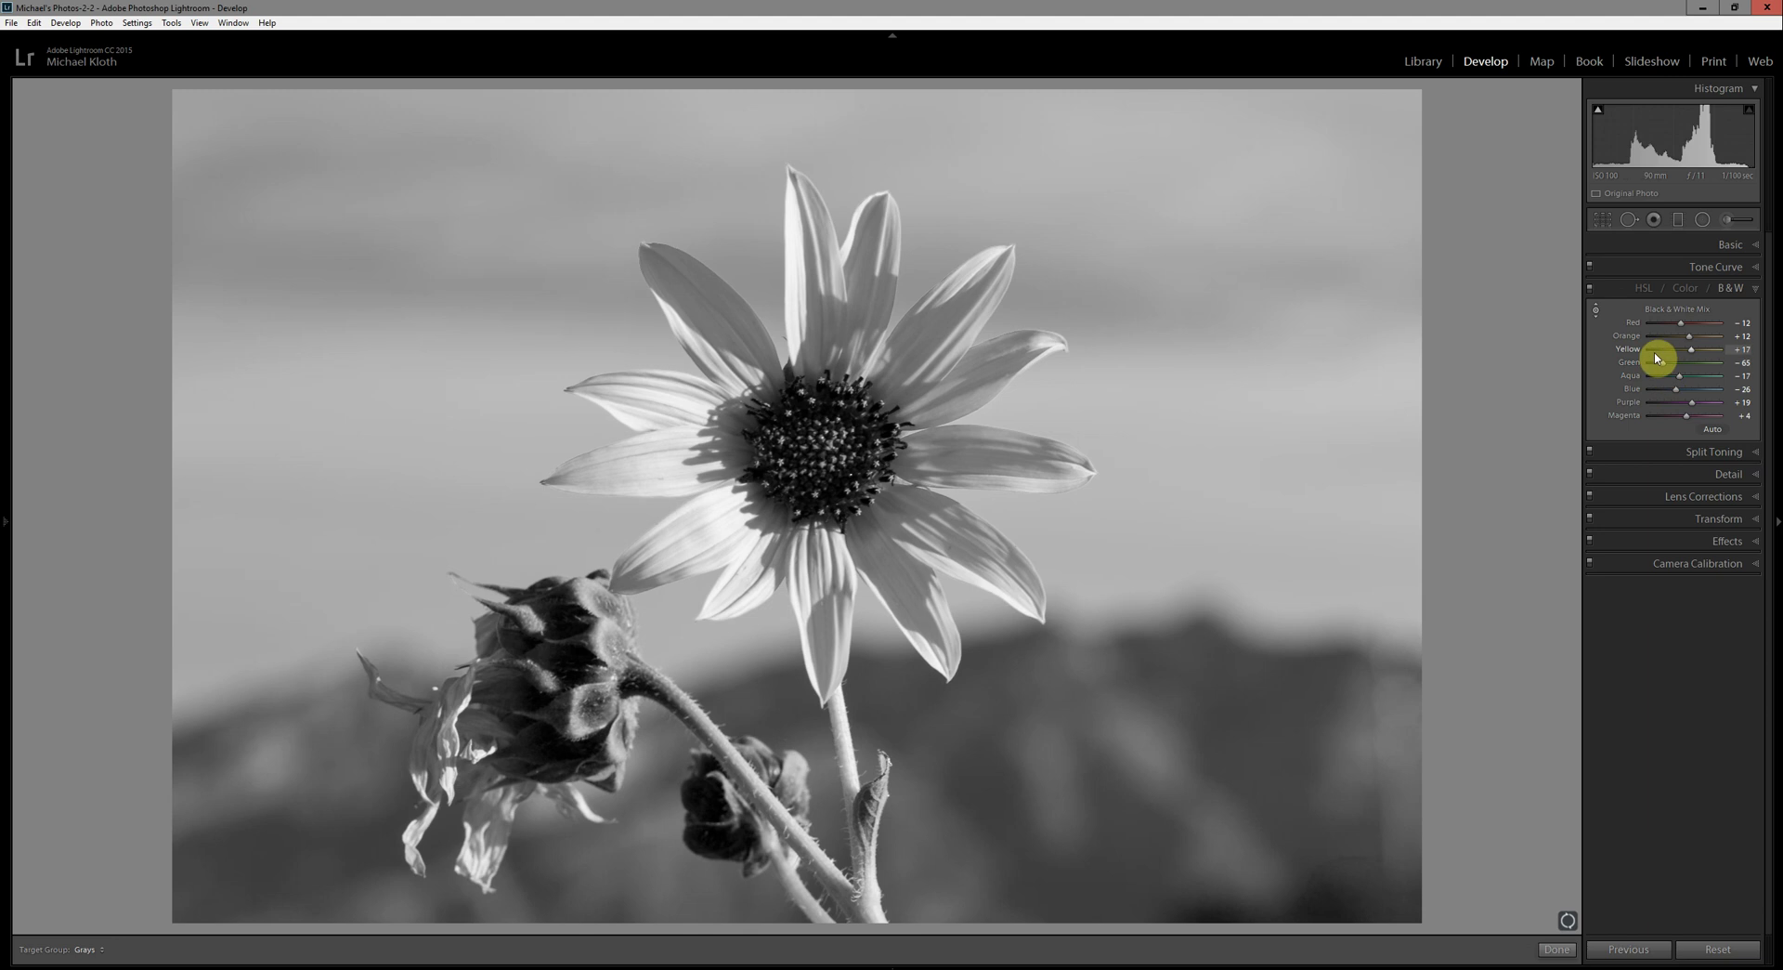
{"action": "left_click", "coordinate": [1595, 310]}
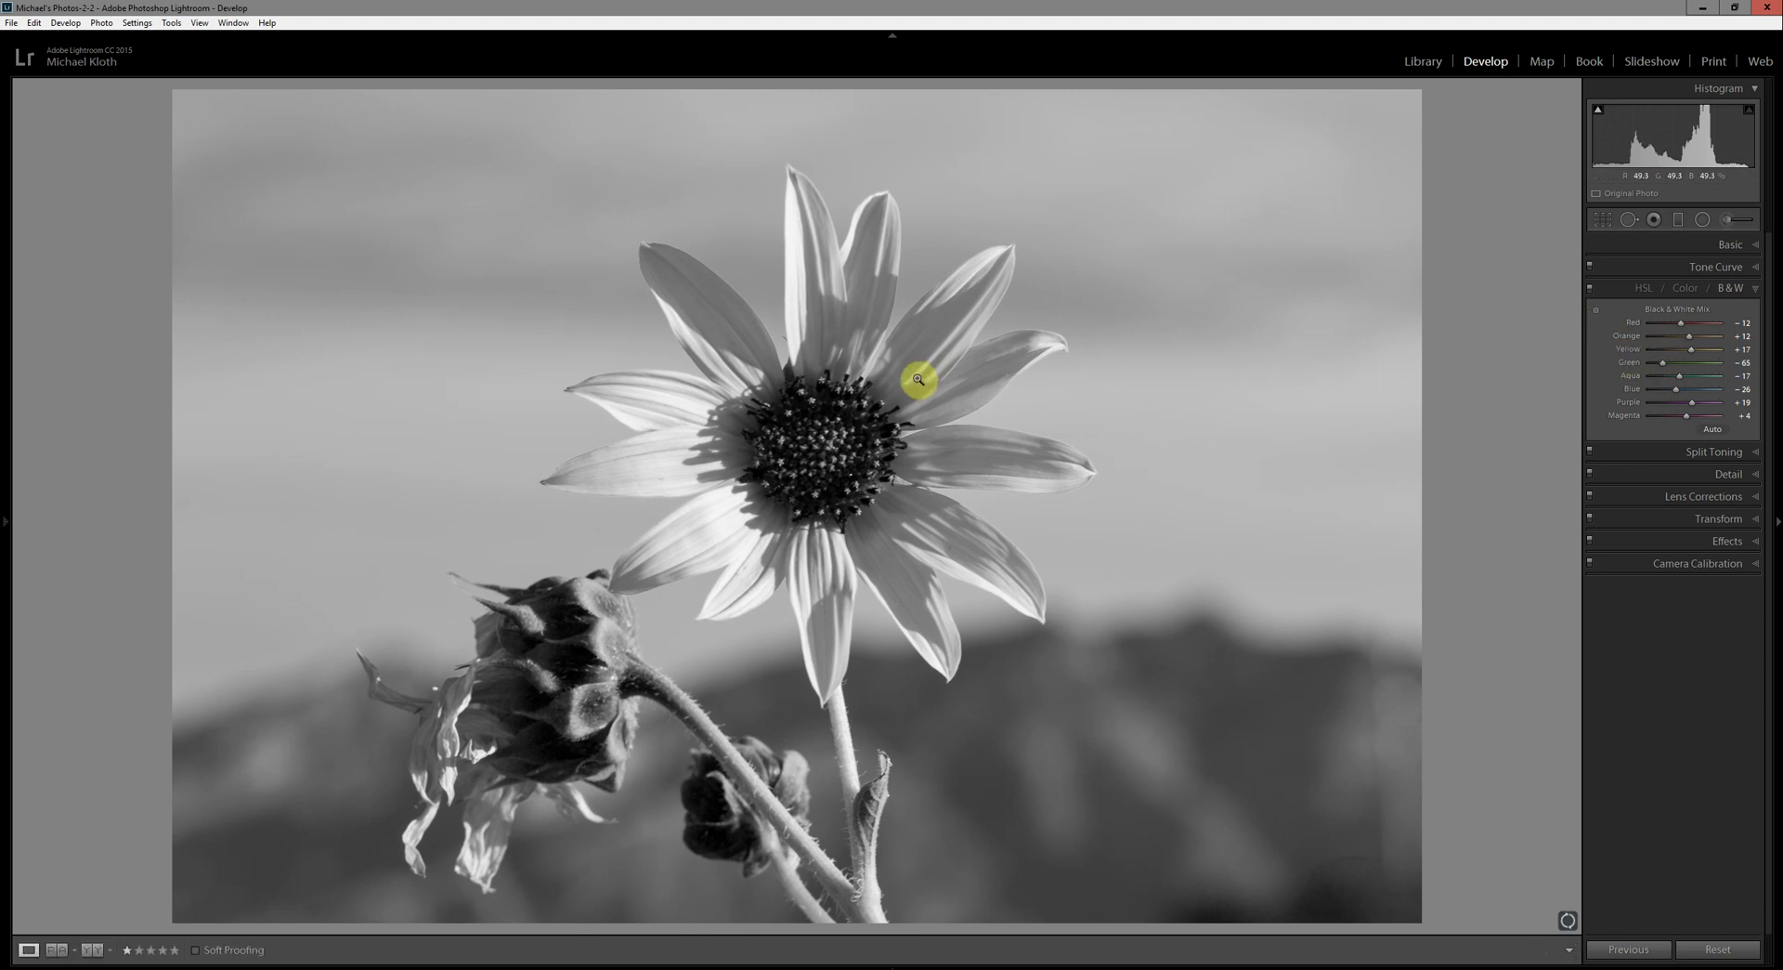
{"action": "mouse_move", "coordinate": [1668, 371]}
{"action": "left_mouse_down"}
{"action": "mouse_move", "coordinate": [1689, 369]}
{"action": "mouse_move", "coordinate": [1677, 378]}
{"action": "left_mouse_up"}
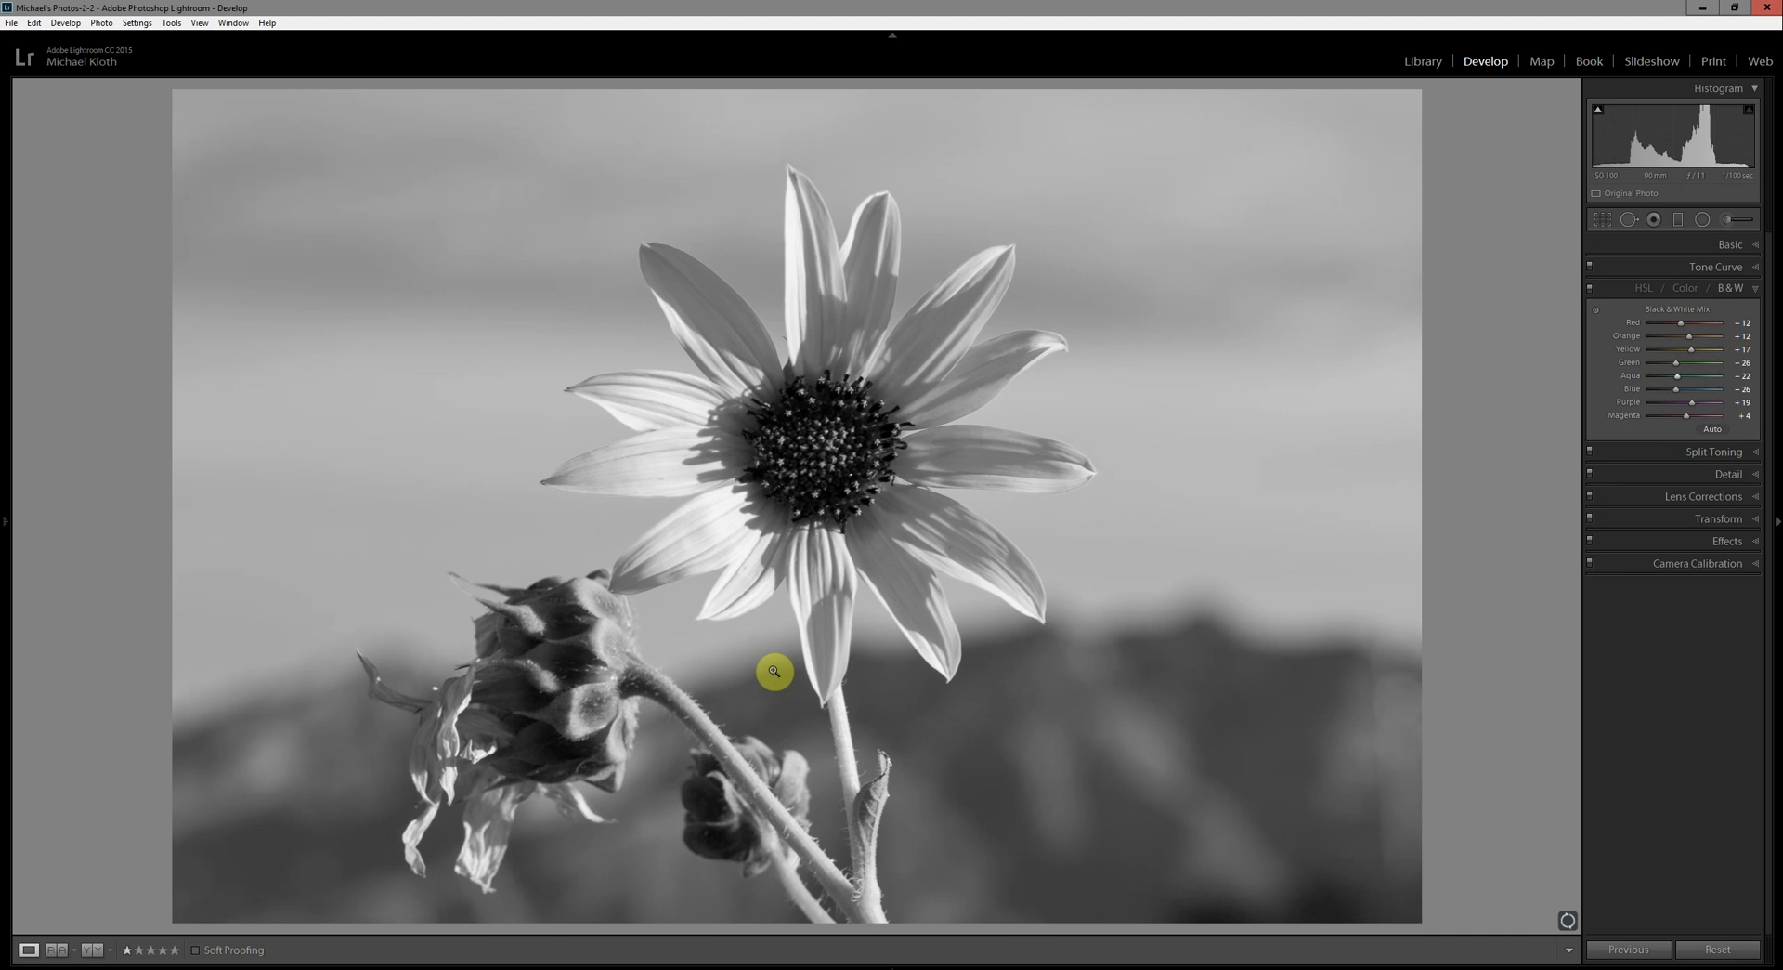
Draw a Radial Filter ellipse sized and centred over the whole sunflower head
{"action": "left_click", "coordinate": [1702, 219]}
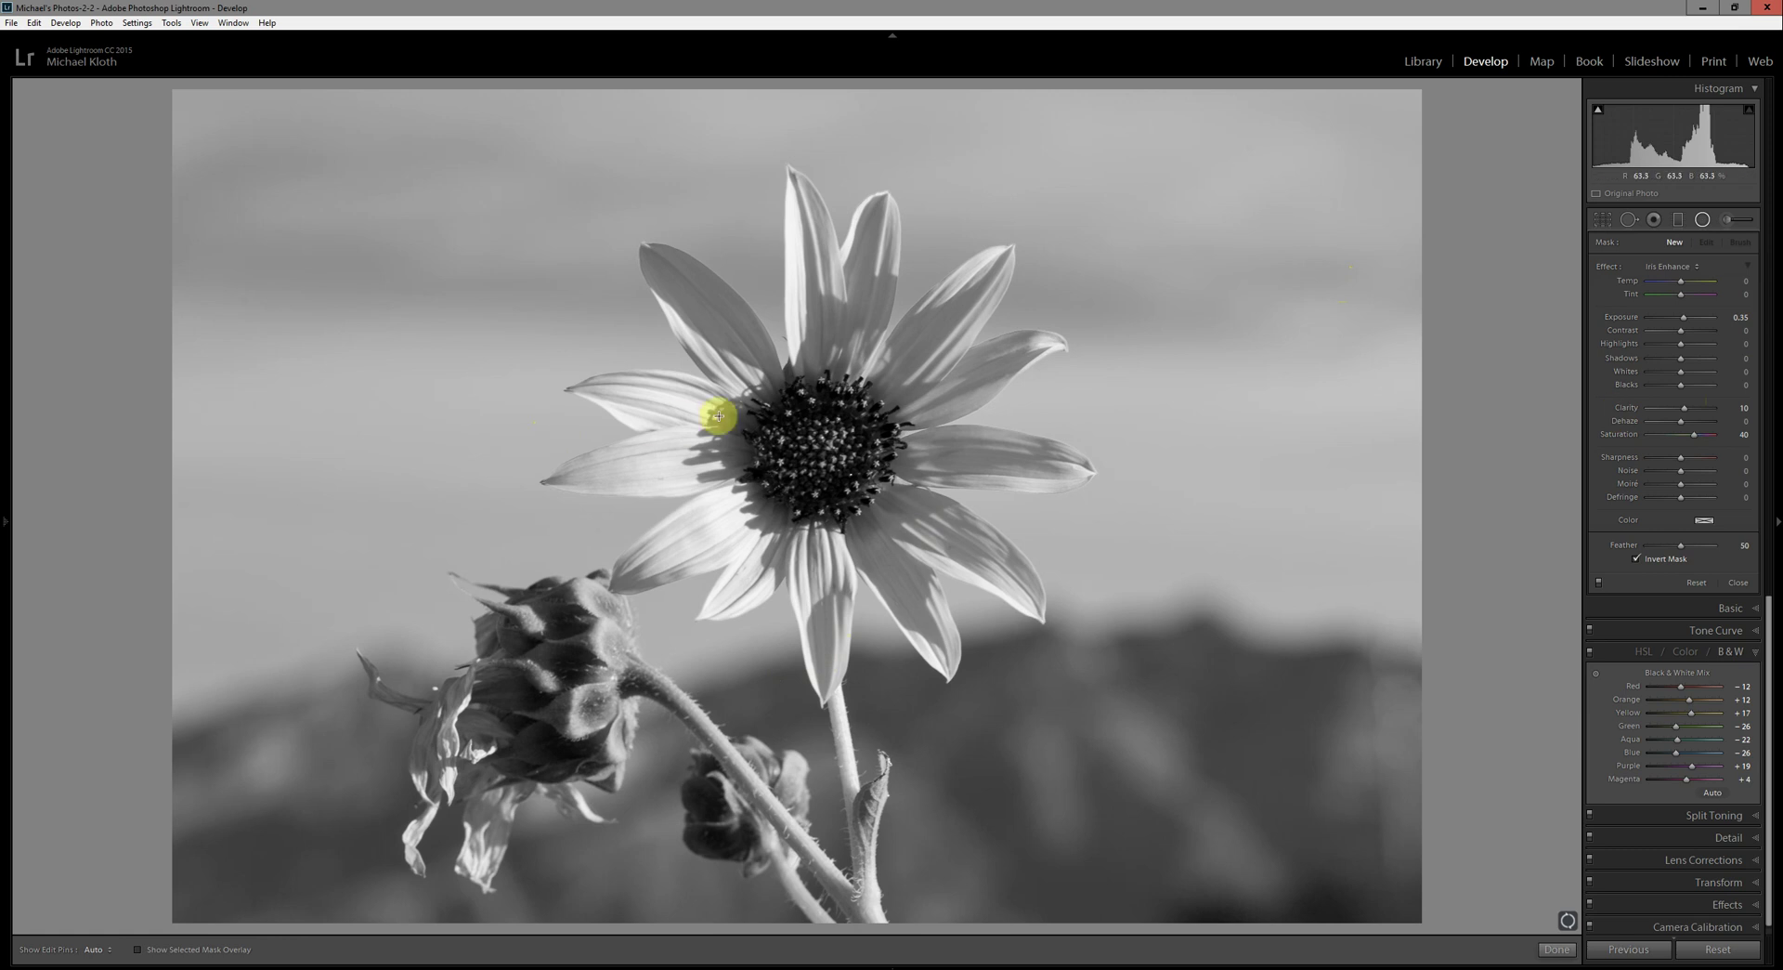
{"action": "left_click_drag", "start_coordinate": [759, 393], "coordinate": [907, 519]}
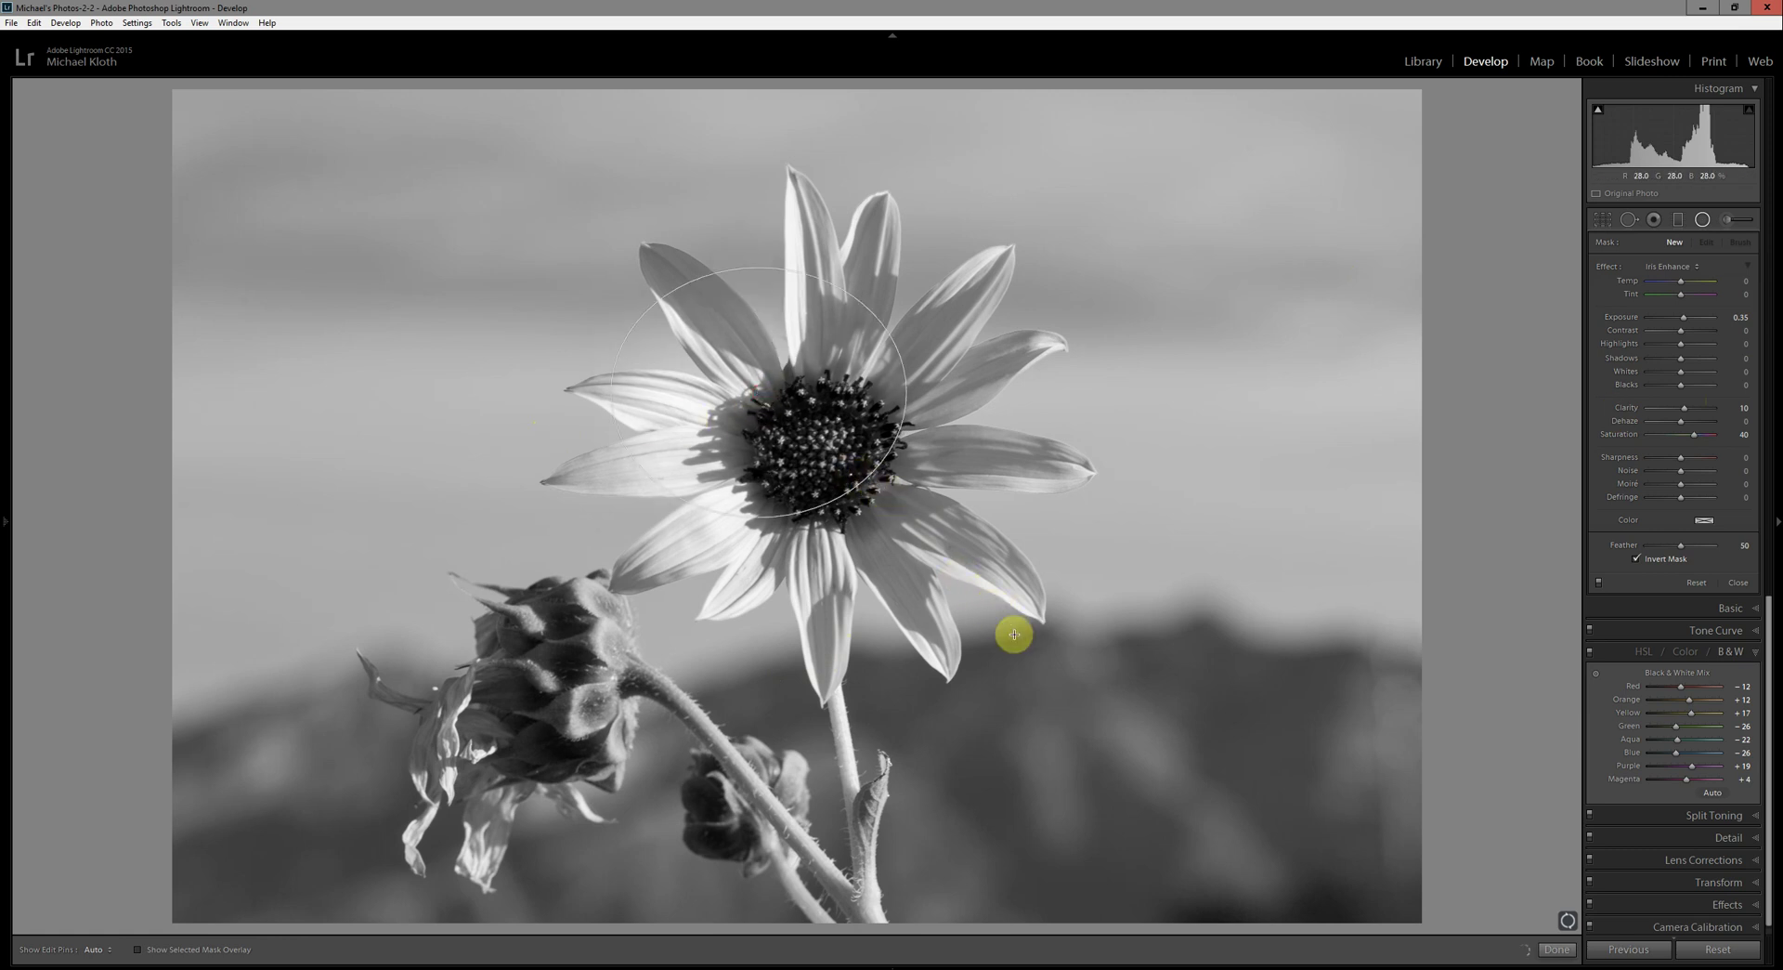
{"action": "left_click_drag", "start_coordinate": [1040, 660], "coordinate": [1062, 688]}
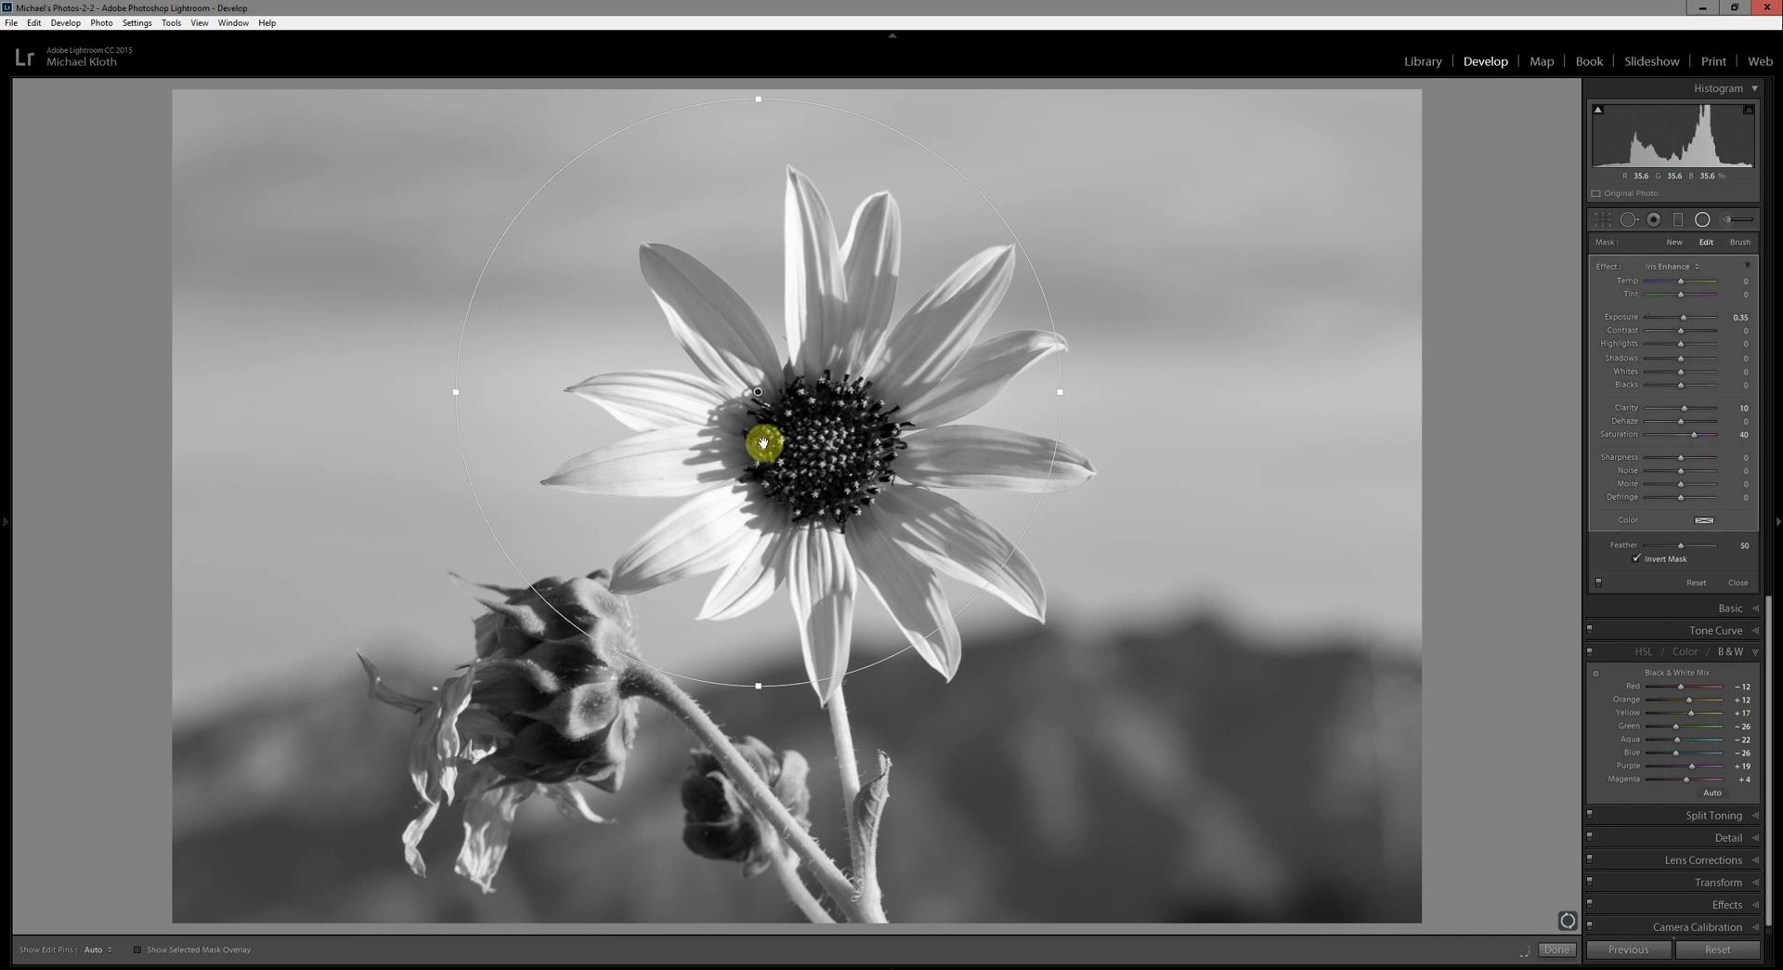
{"action": "left_click_drag", "start_coordinate": [765, 398], "coordinate": [822, 418]}
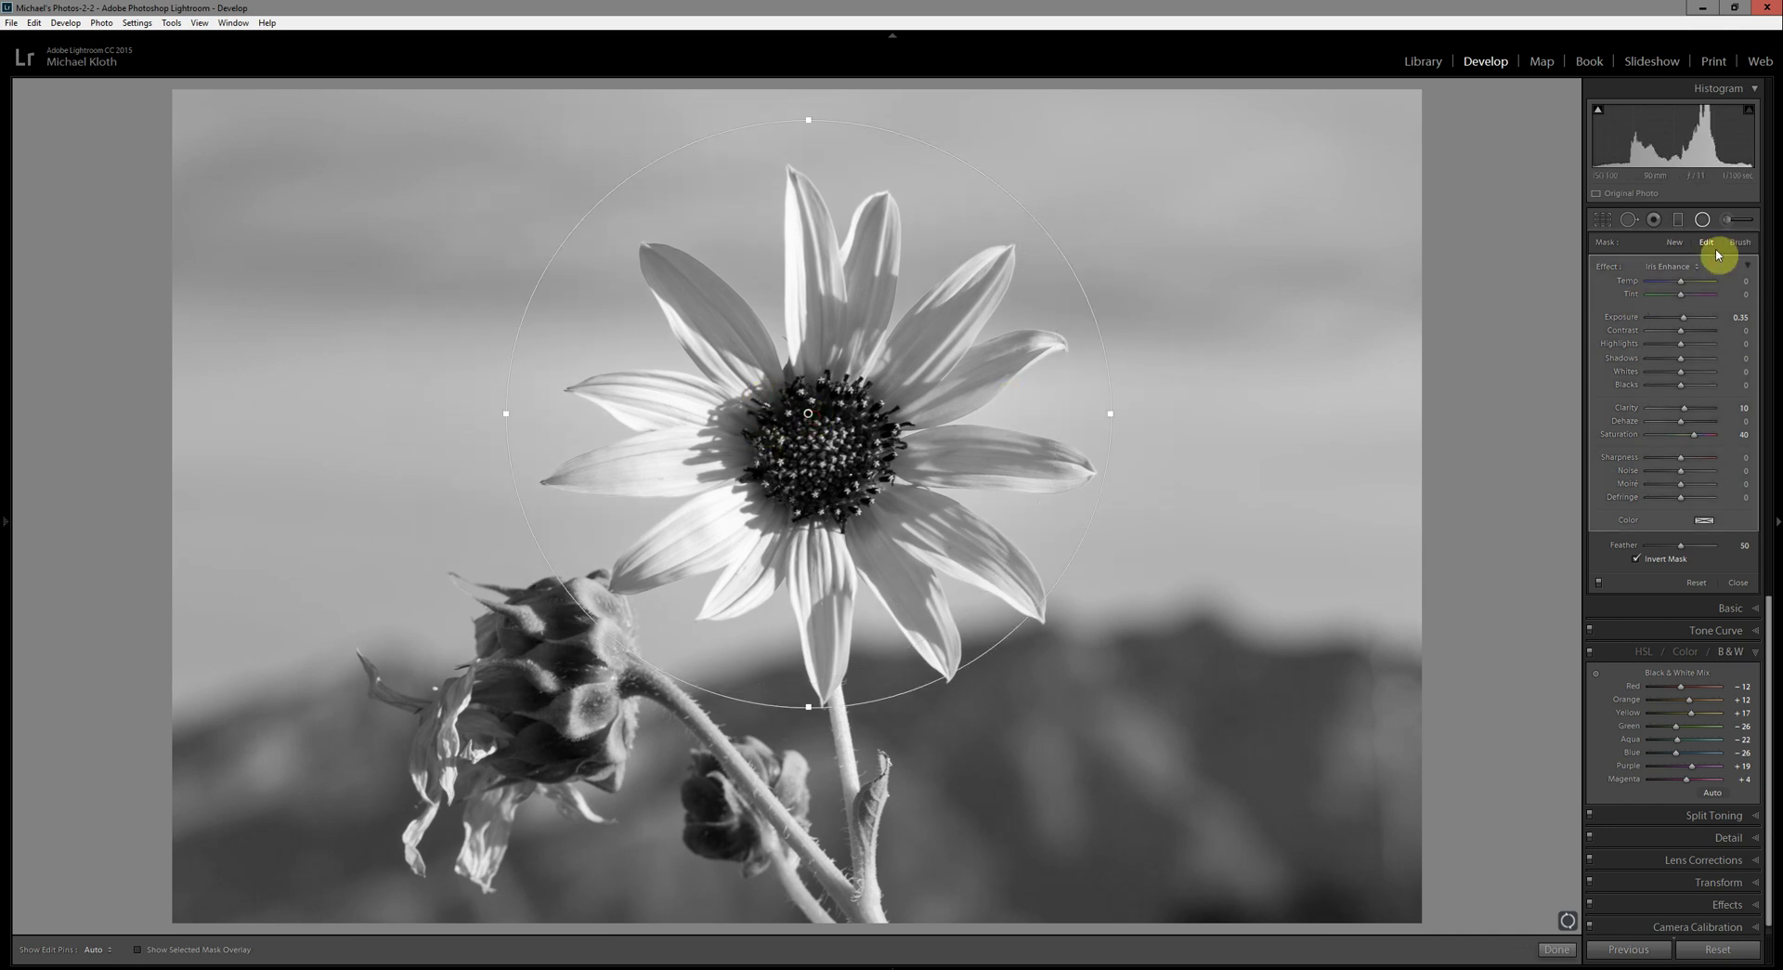
Set the radial effect to Exposure 0.60 and add Clarity and Dehaze inside it
{"action": "left_click", "coordinate": [1672, 268]}
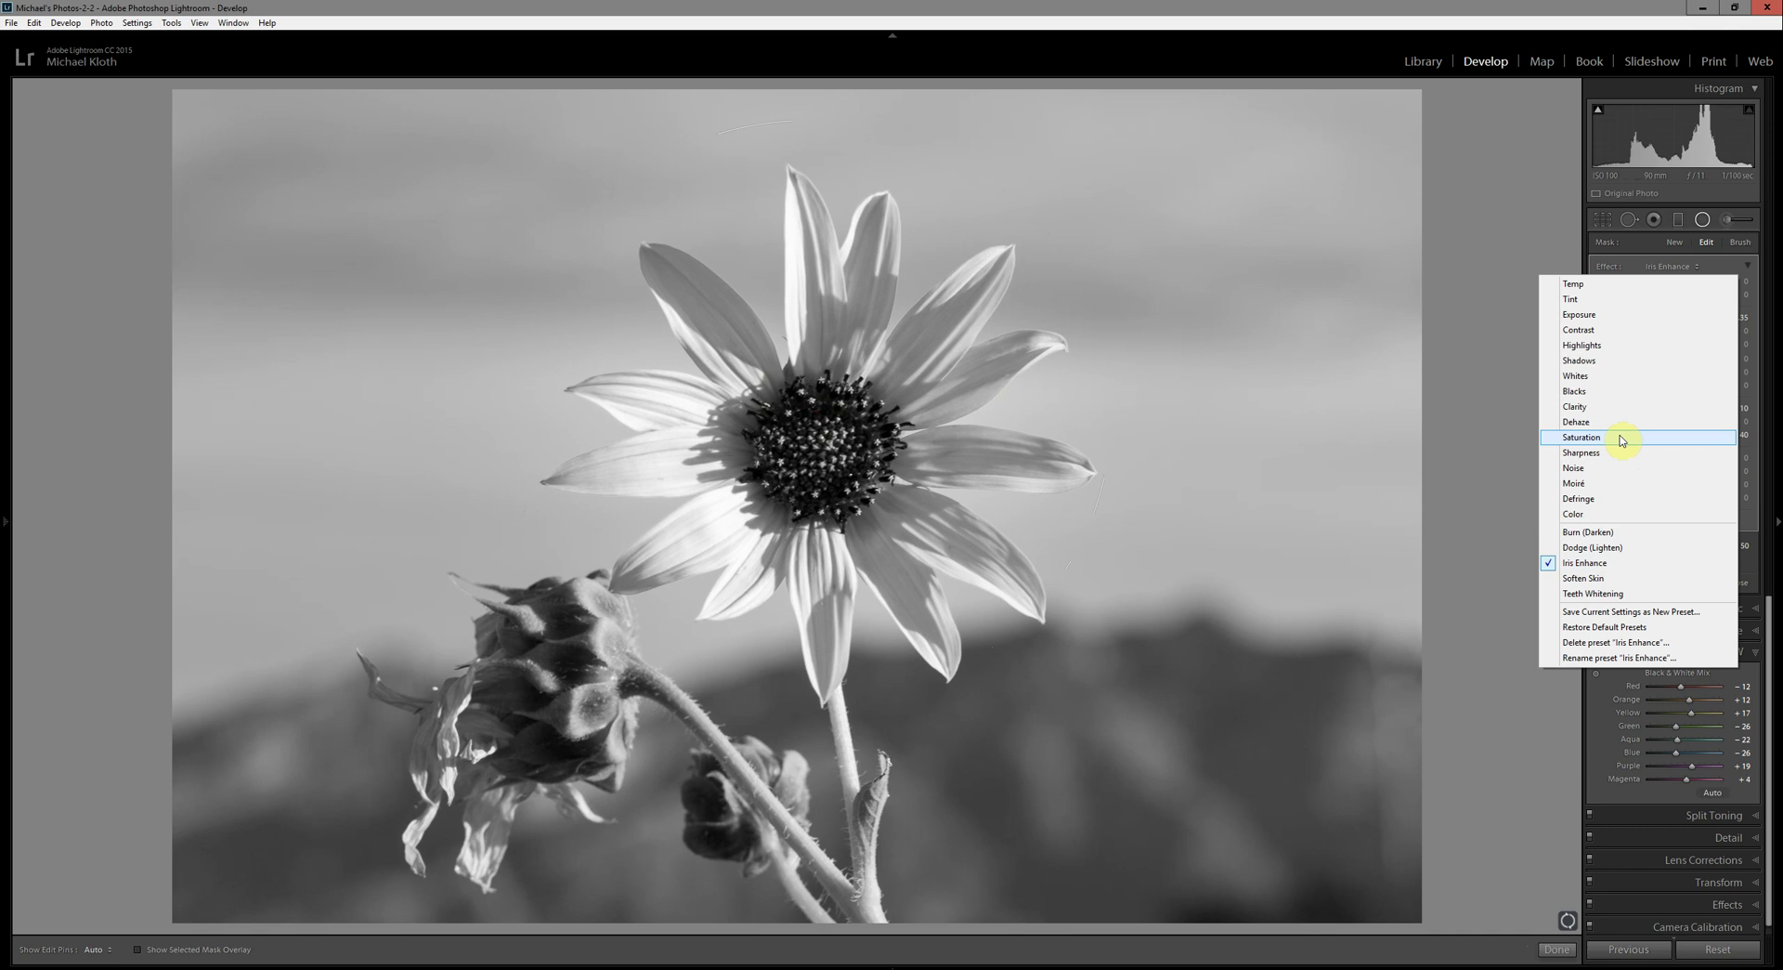
{"action": "left_click", "coordinate": [1618, 319]}
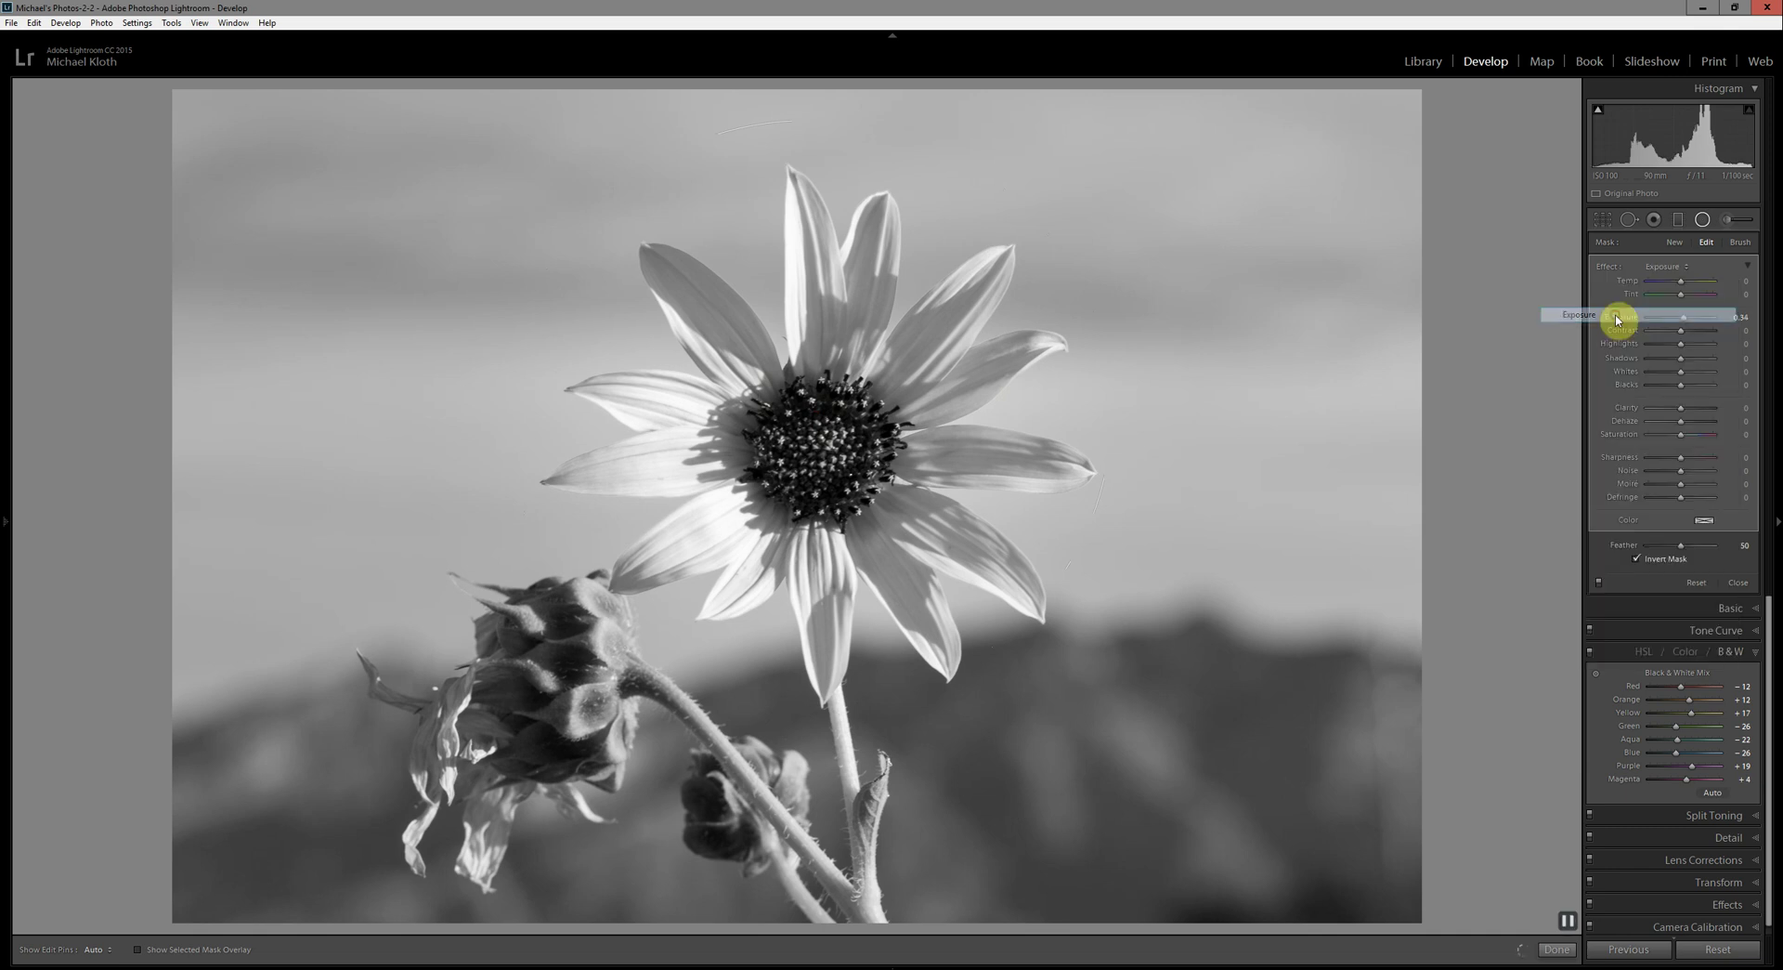
{"action": "left_click", "coordinate": [1686, 322]}
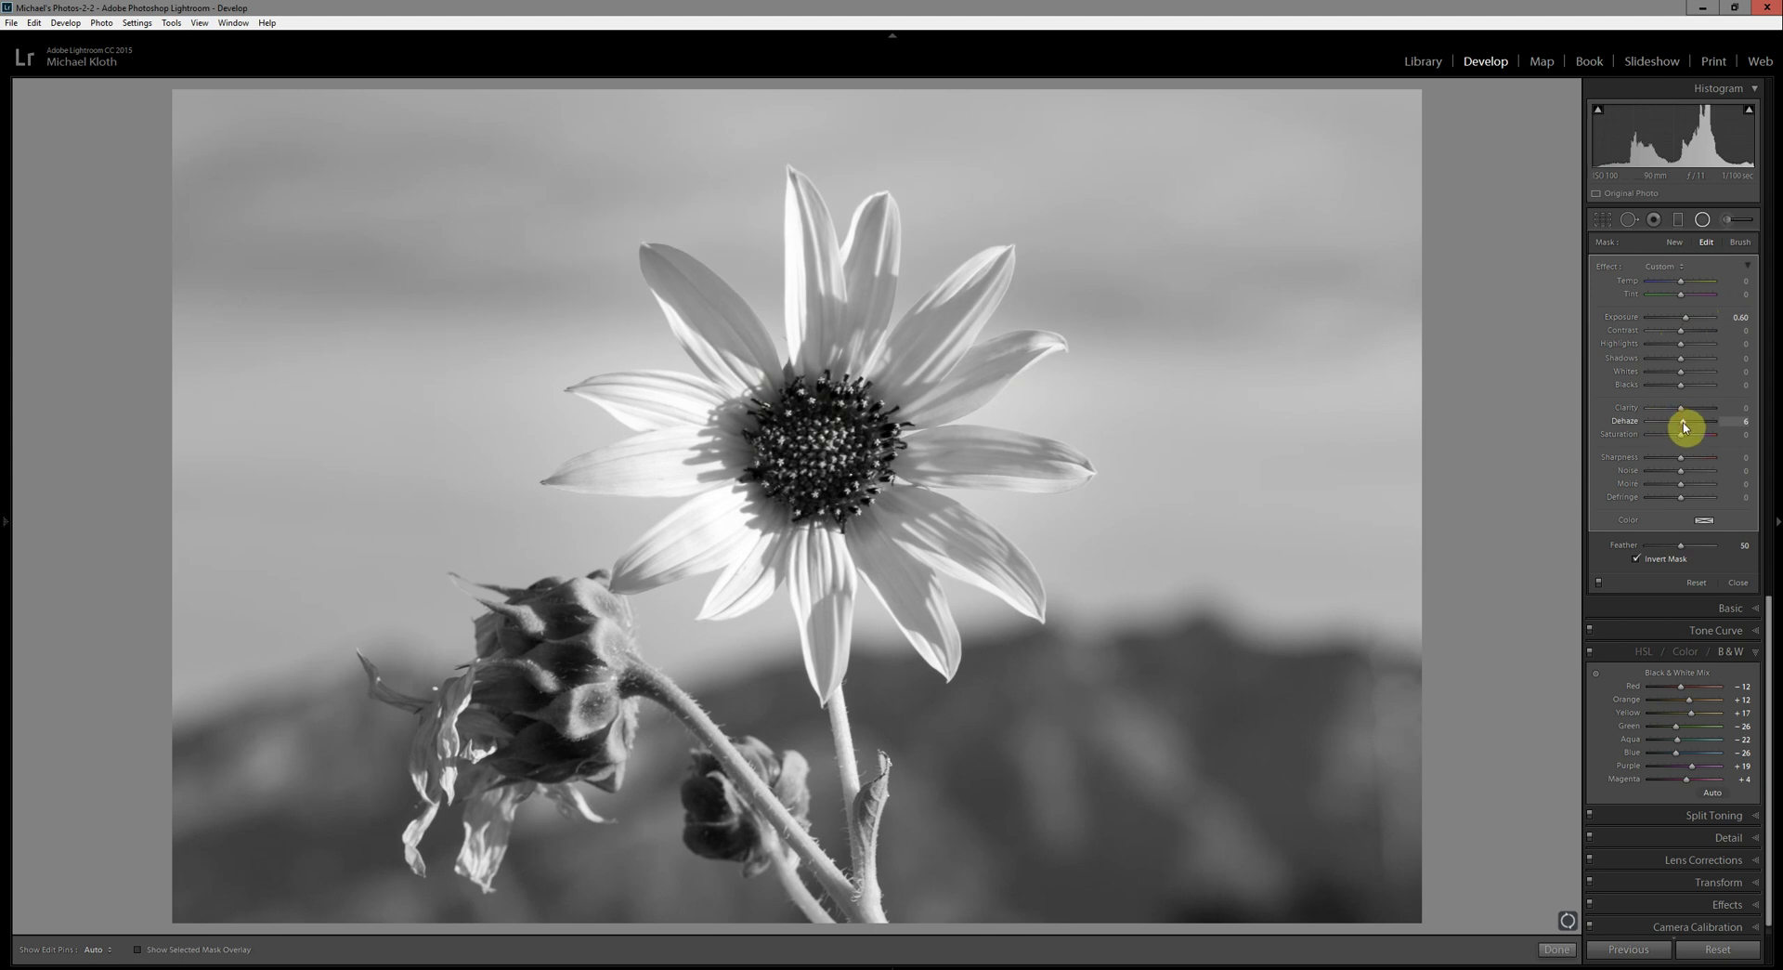
{"action": "left_click_drag", "start_coordinate": [1684, 409], "coordinate": [1690, 415]}
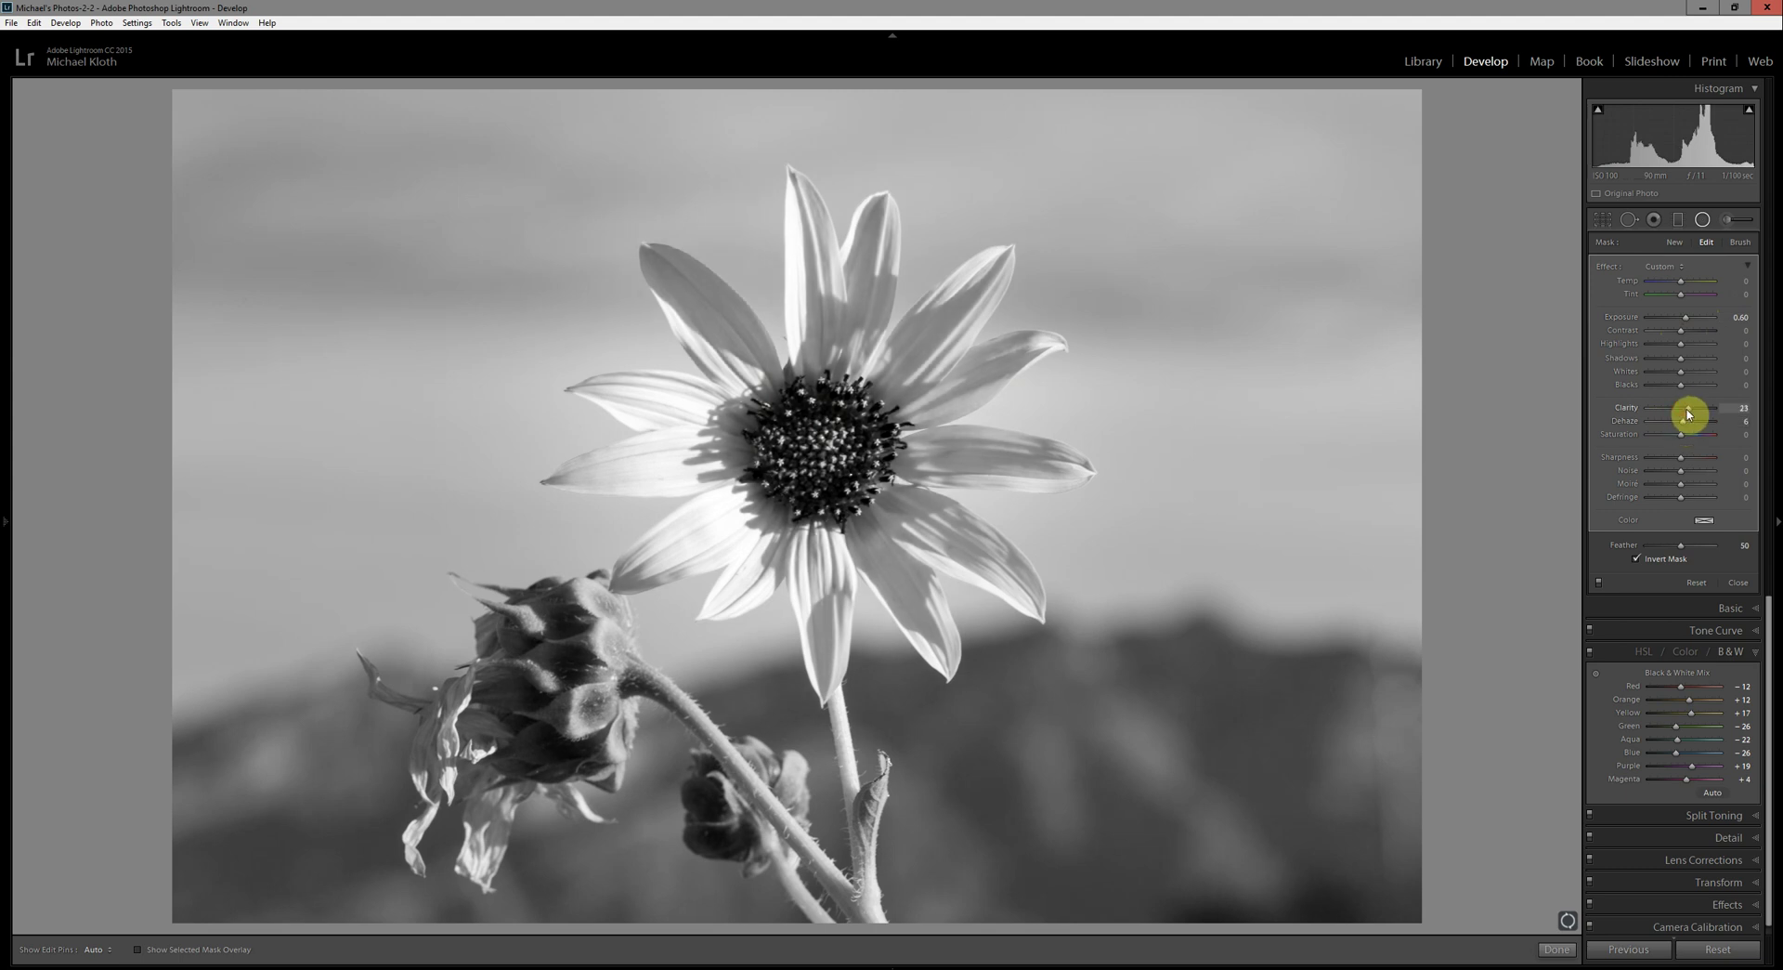
{"action": "mouse_move", "coordinate": [733, 295]}
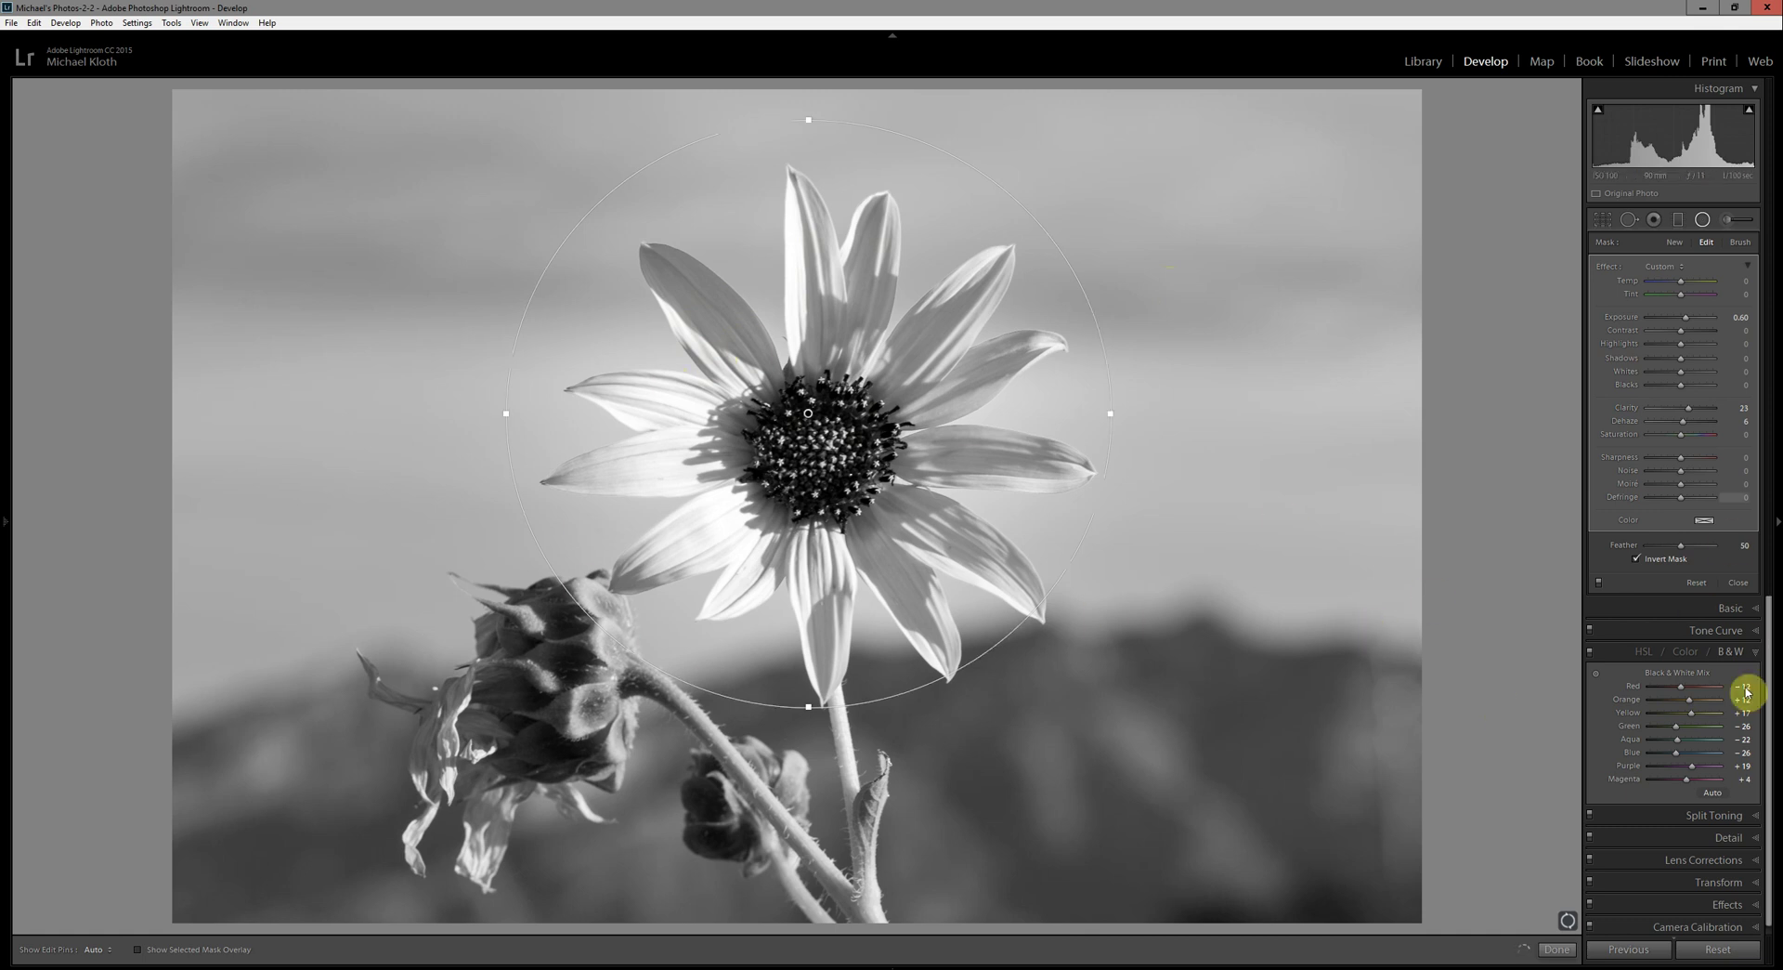
Commit the radial filter, then lower the overall Whites to −32 in the Basic panel
{"action": "left_click", "coordinate": [1557, 949]}
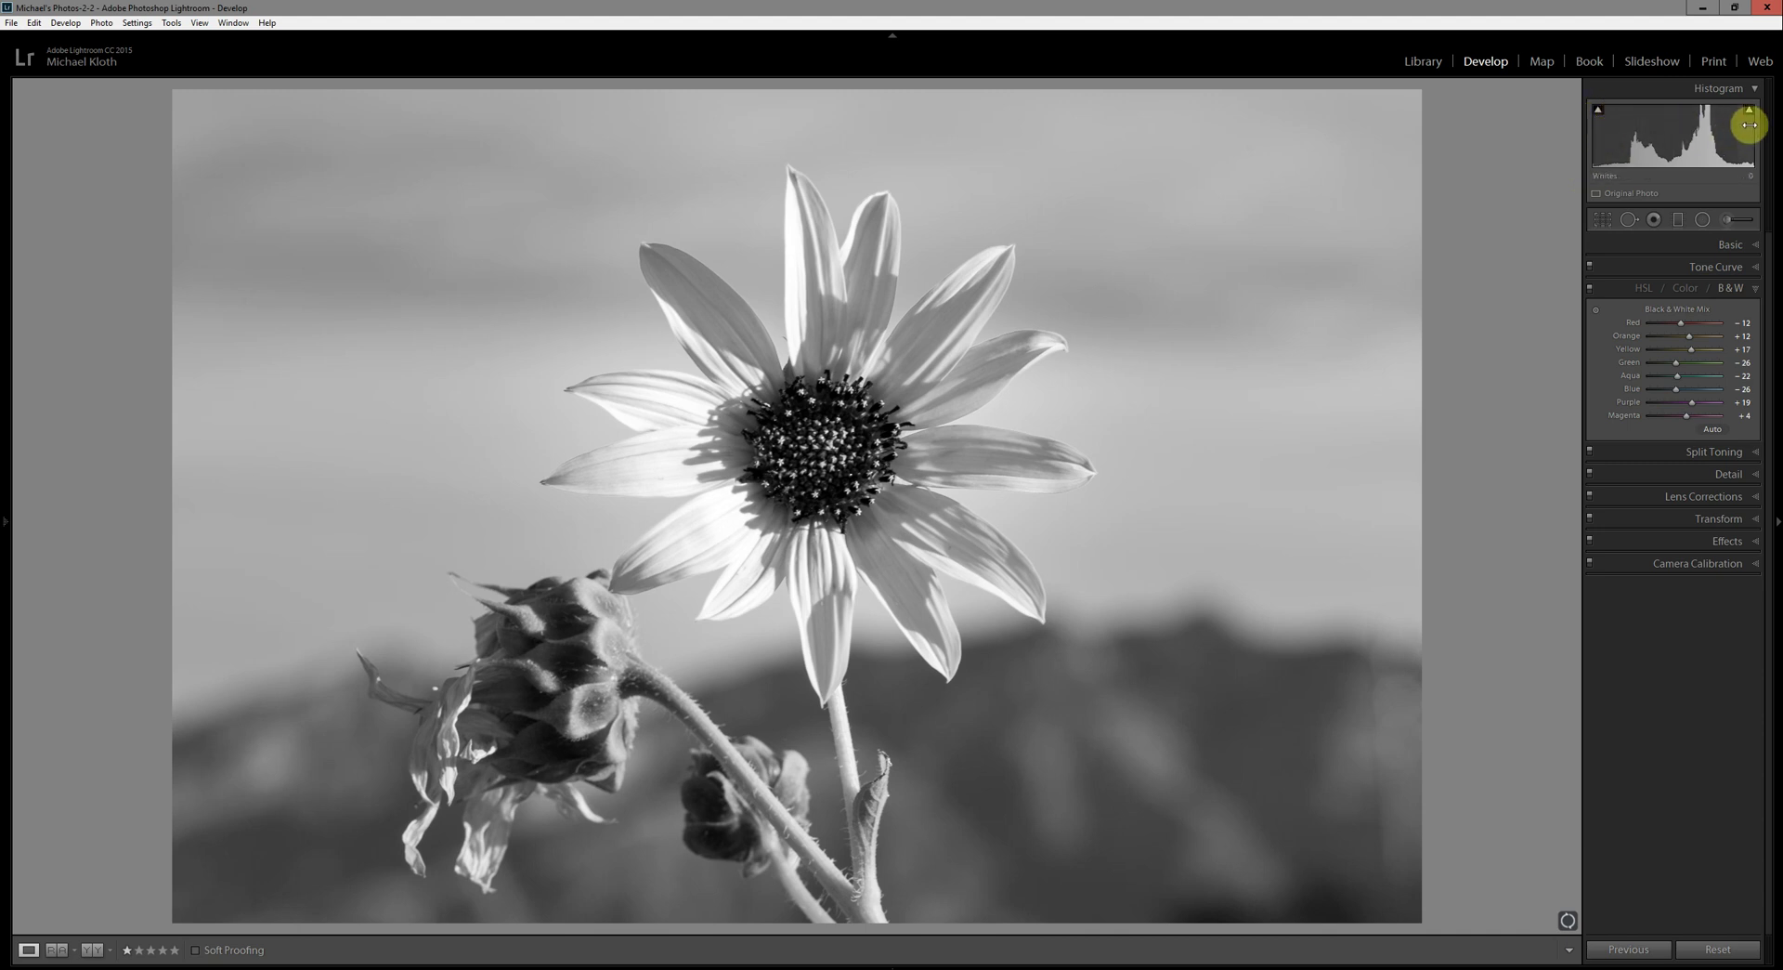
{"action": "left_click", "coordinate": [1706, 246]}
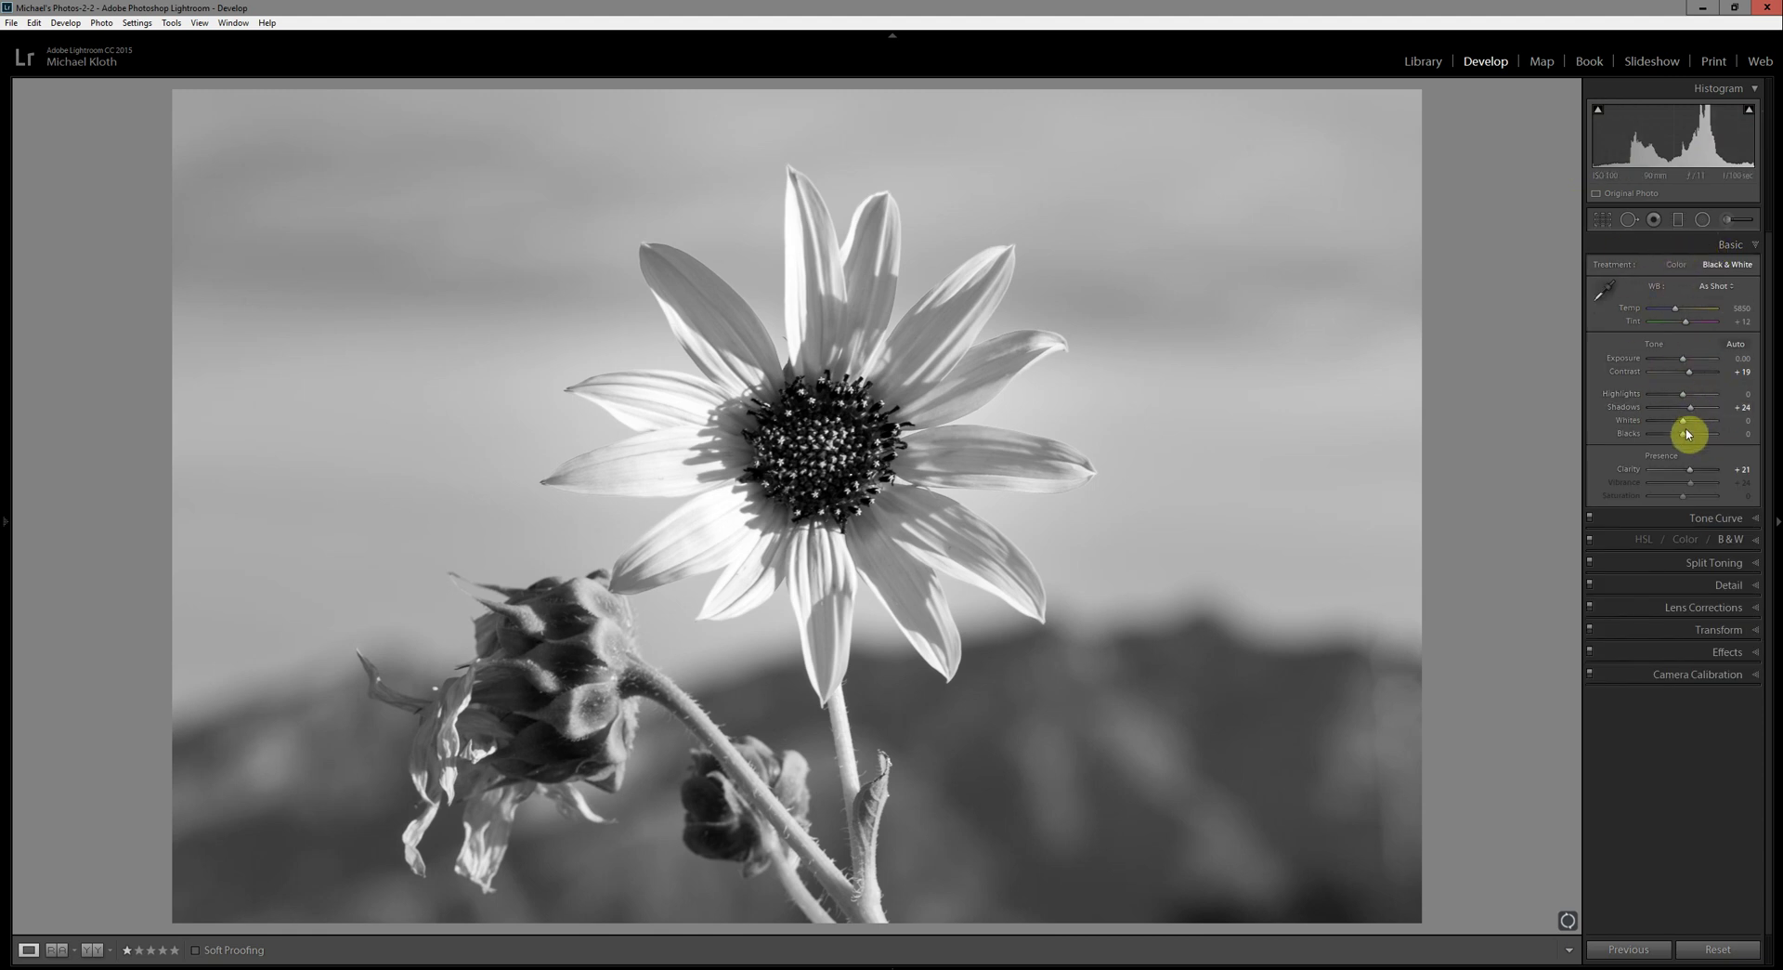
{"action": "left_click_drag", "start_coordinate": [1683, 426], "coordinate": [1706, 438]}
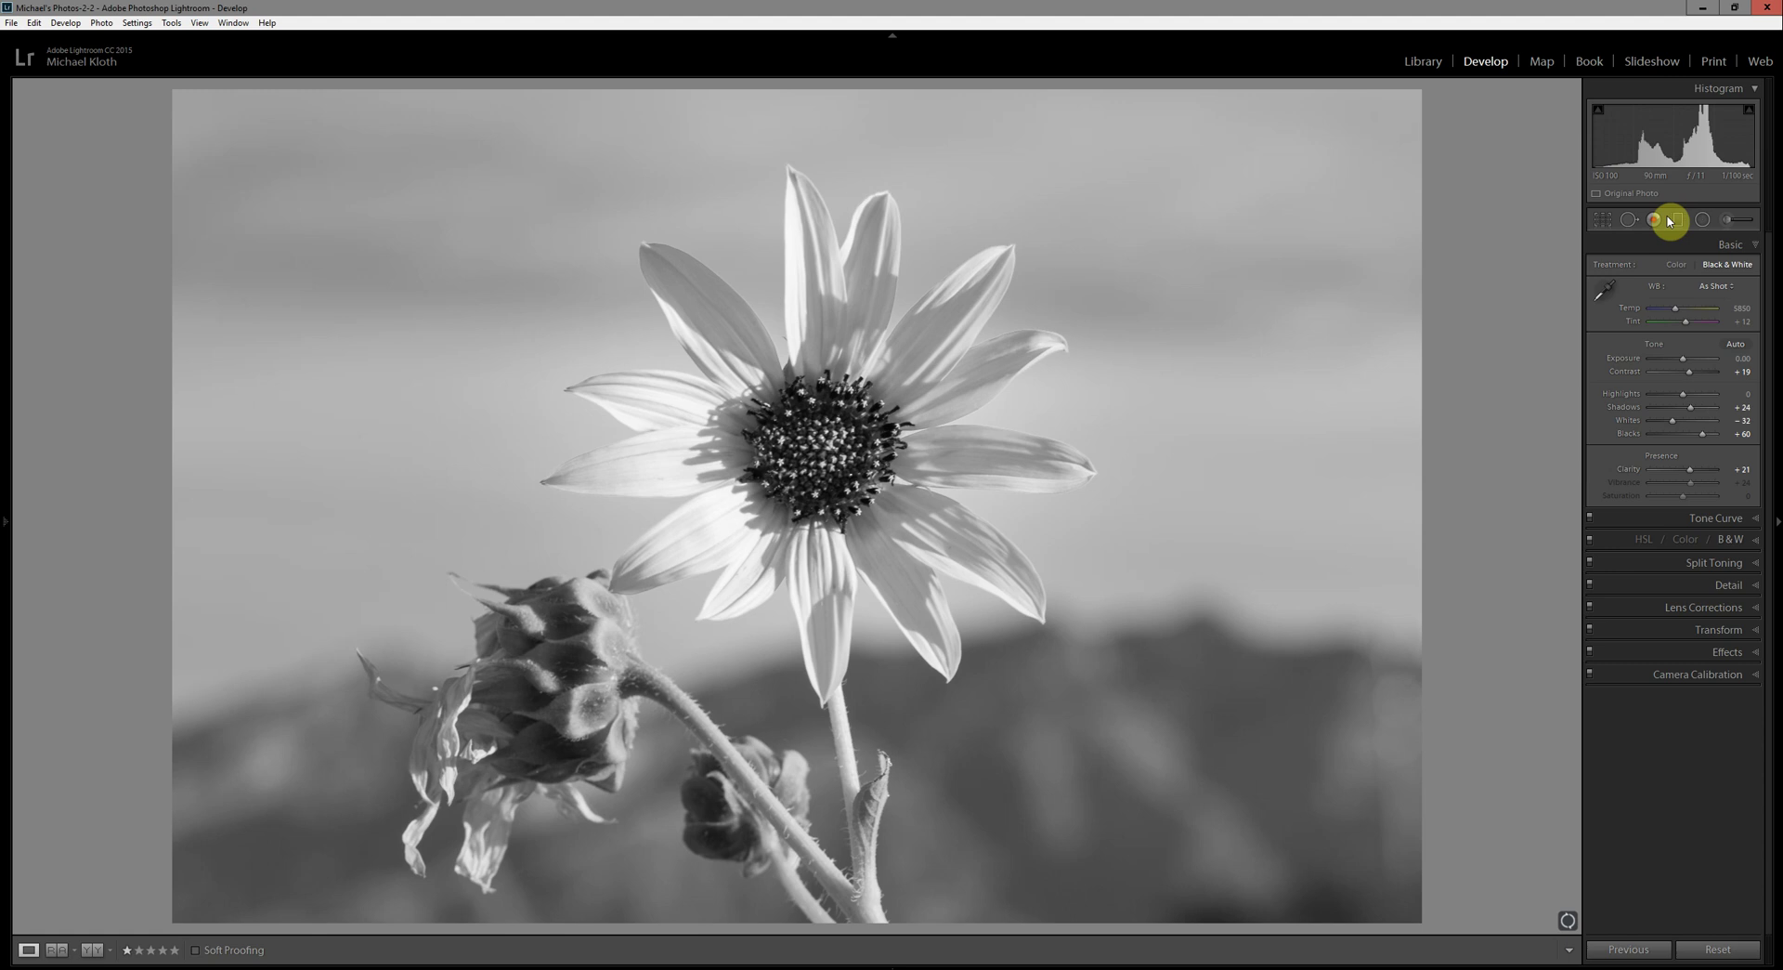
Reselect the flower's radial filter, raise its Shadows to 45, and commit it
{"action": "left_click", "coordinate": [1703, 220]}
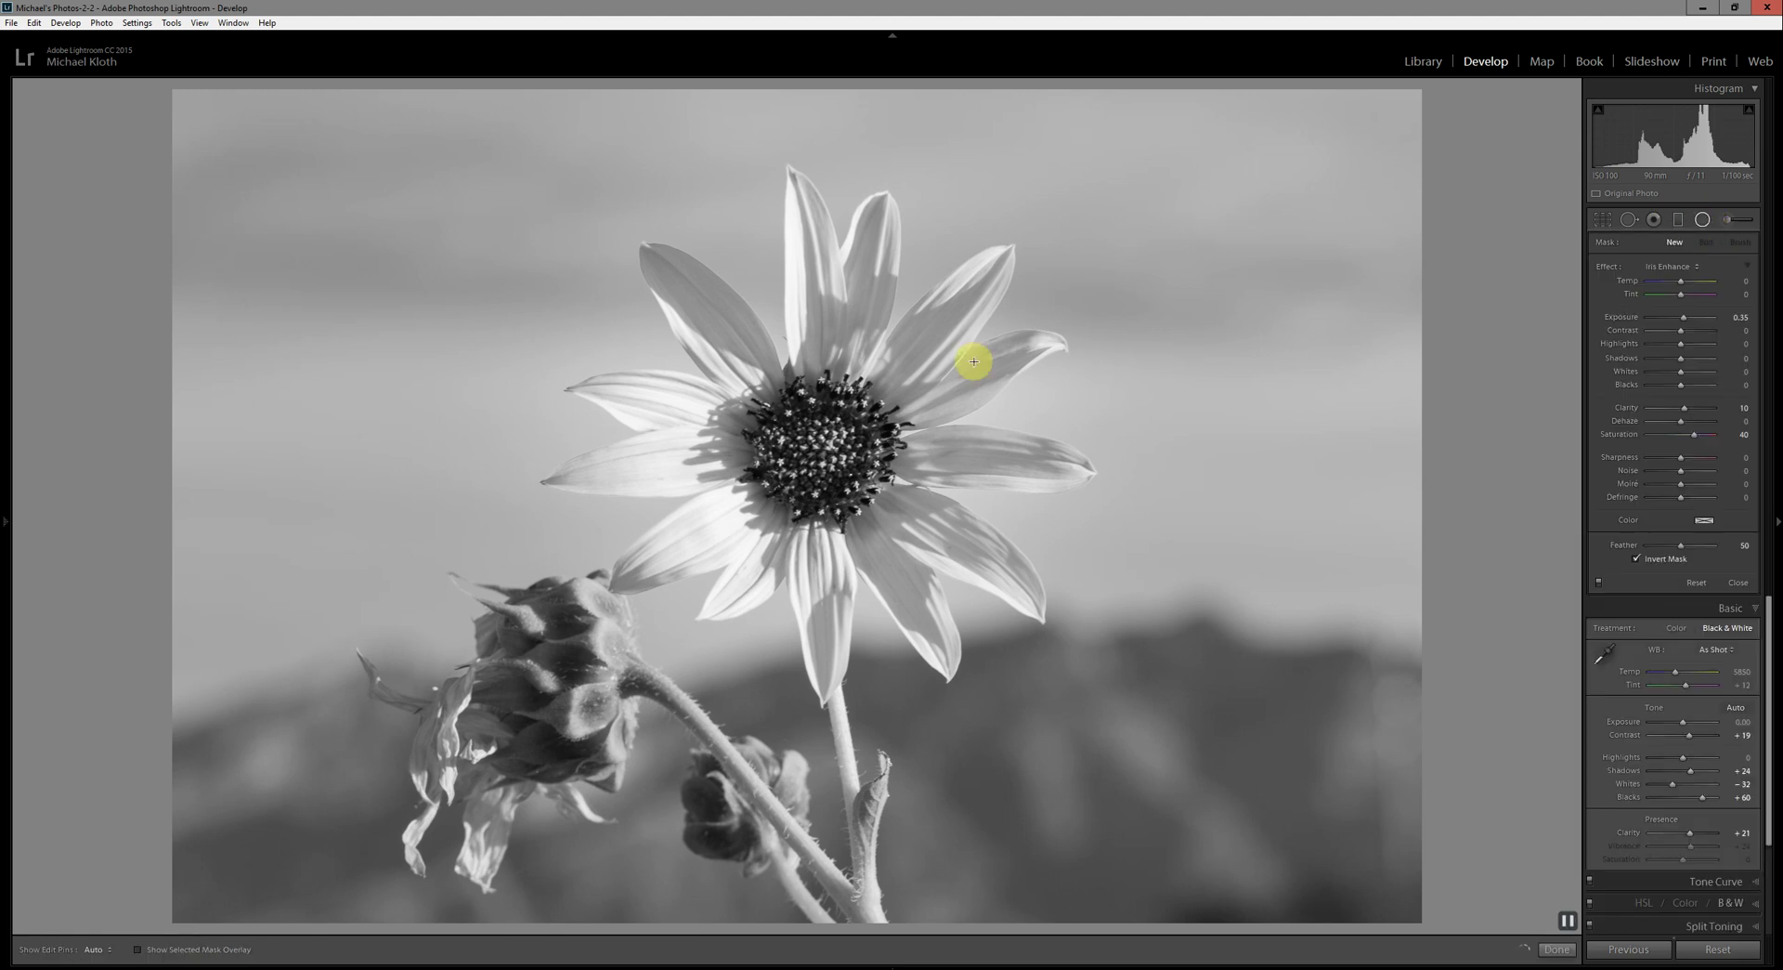
{"action": "left_click", "coordinate": [810, 414]}
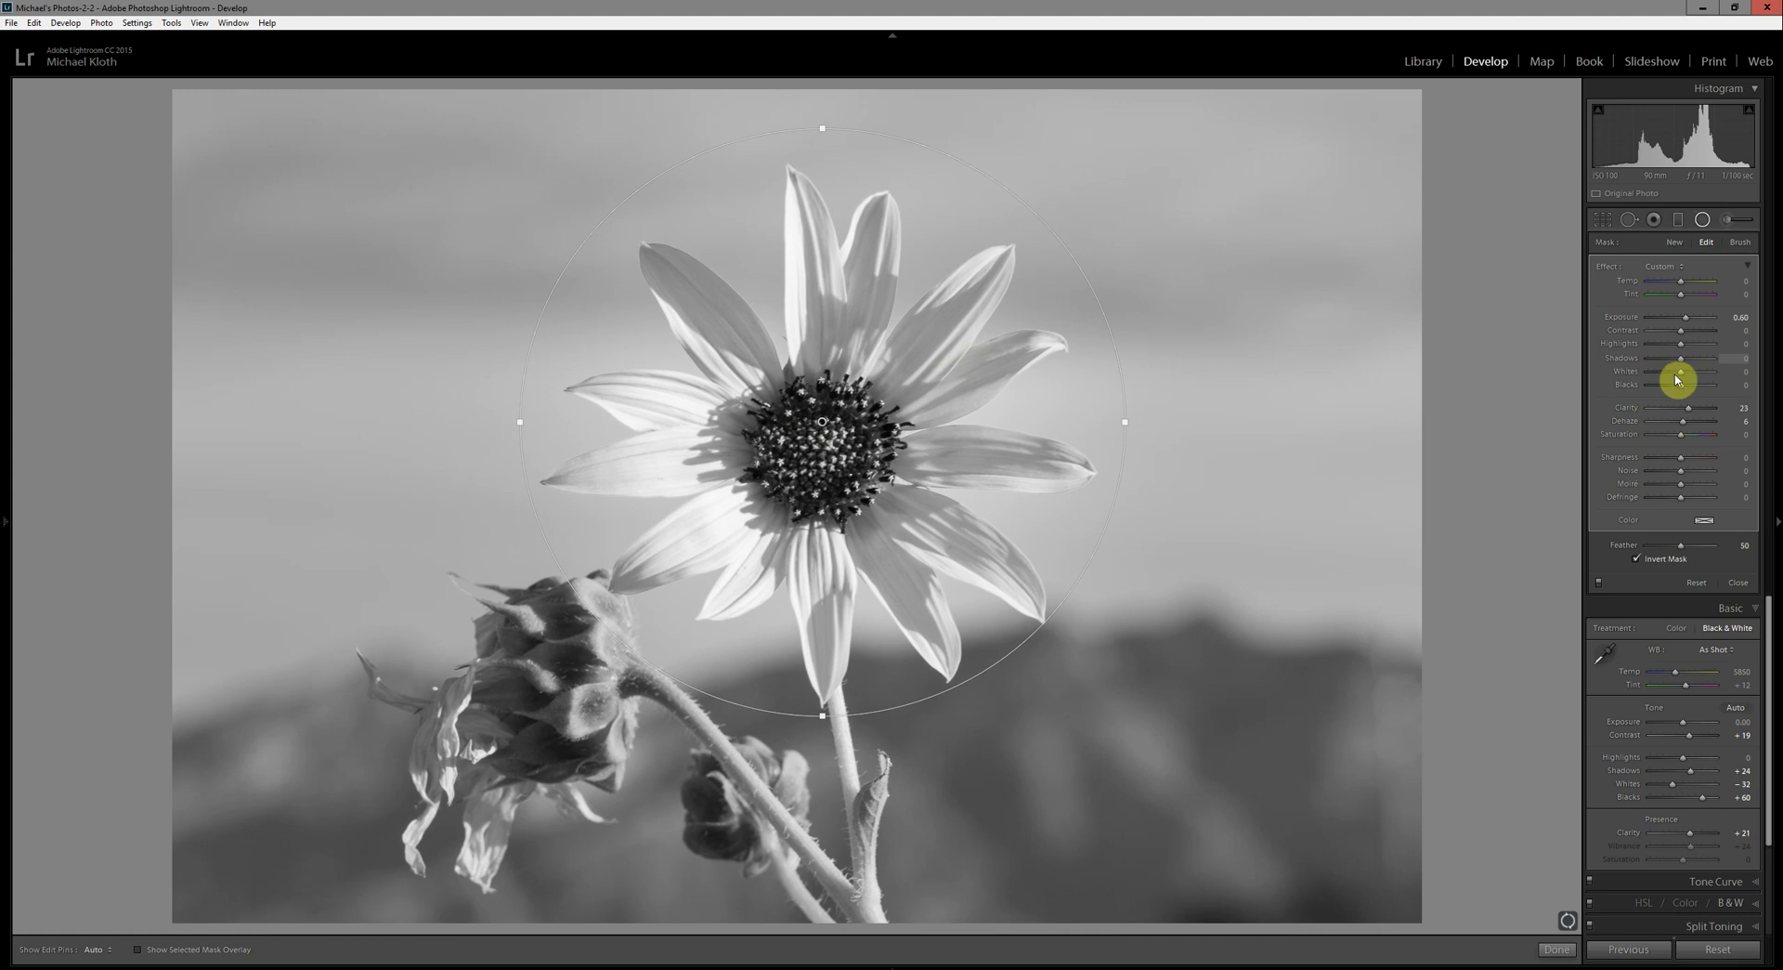
{"action": "left_click_drag", "start_coordinate": [1682, 364], "coordinate": [1699, 363]}
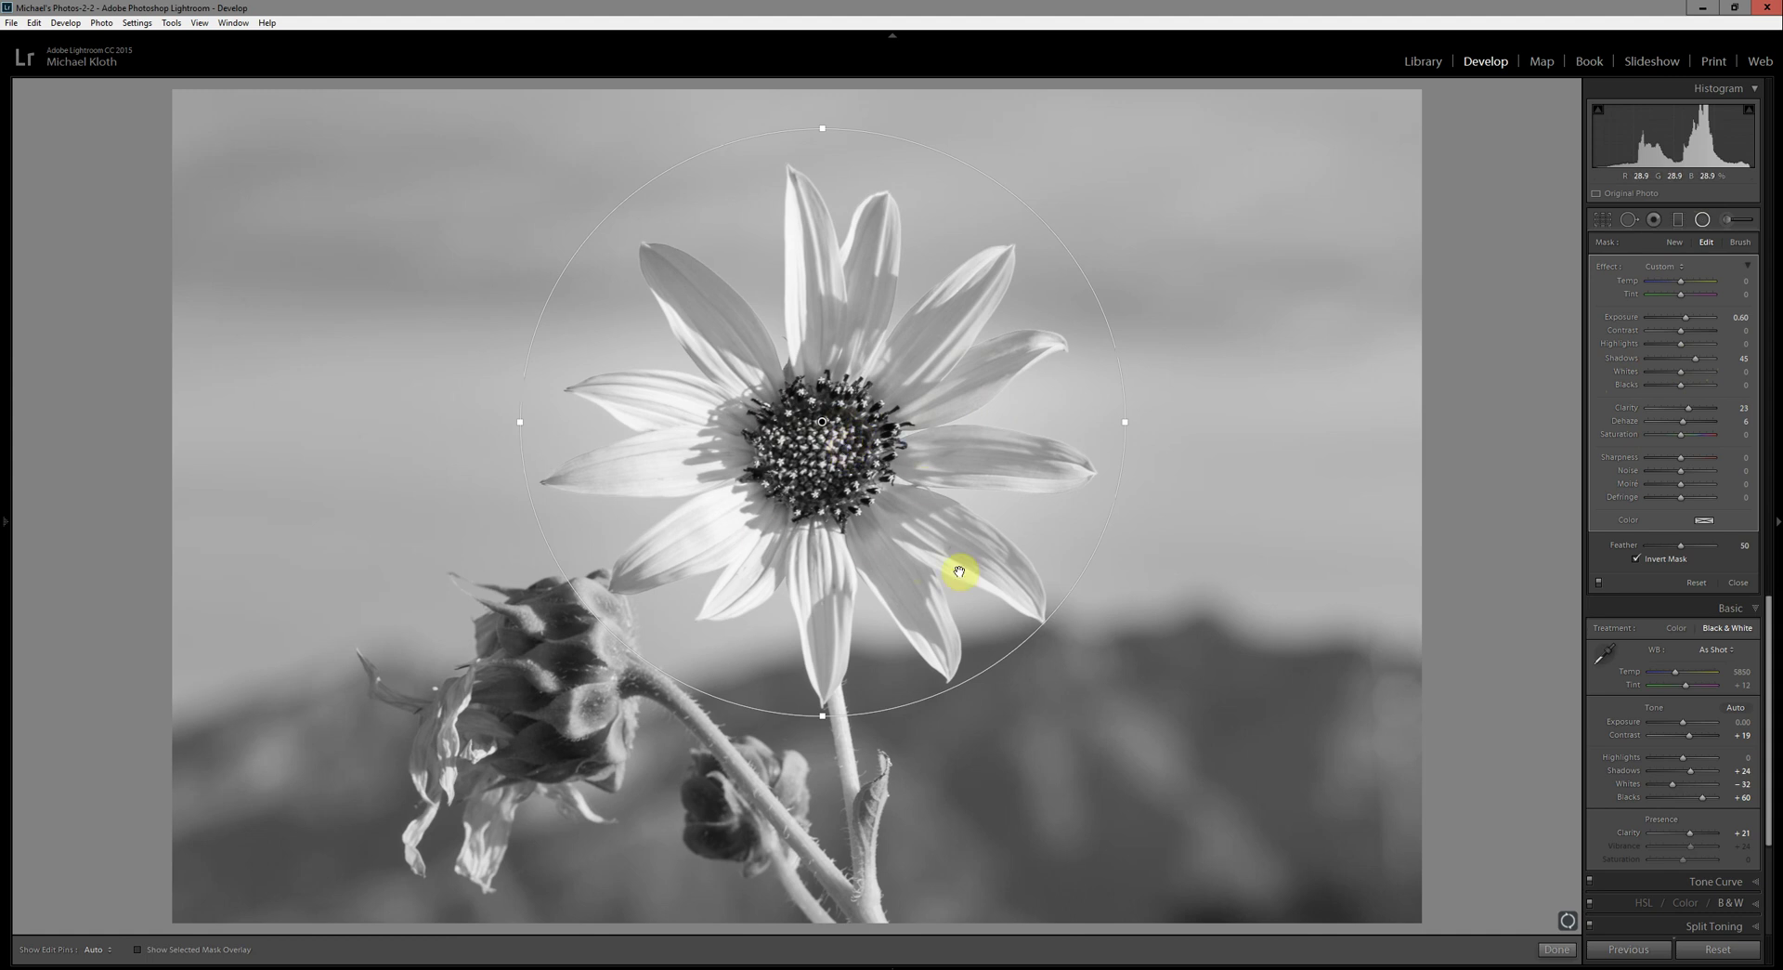
{"action": "left_click", "coordinate": [1557, 949]}
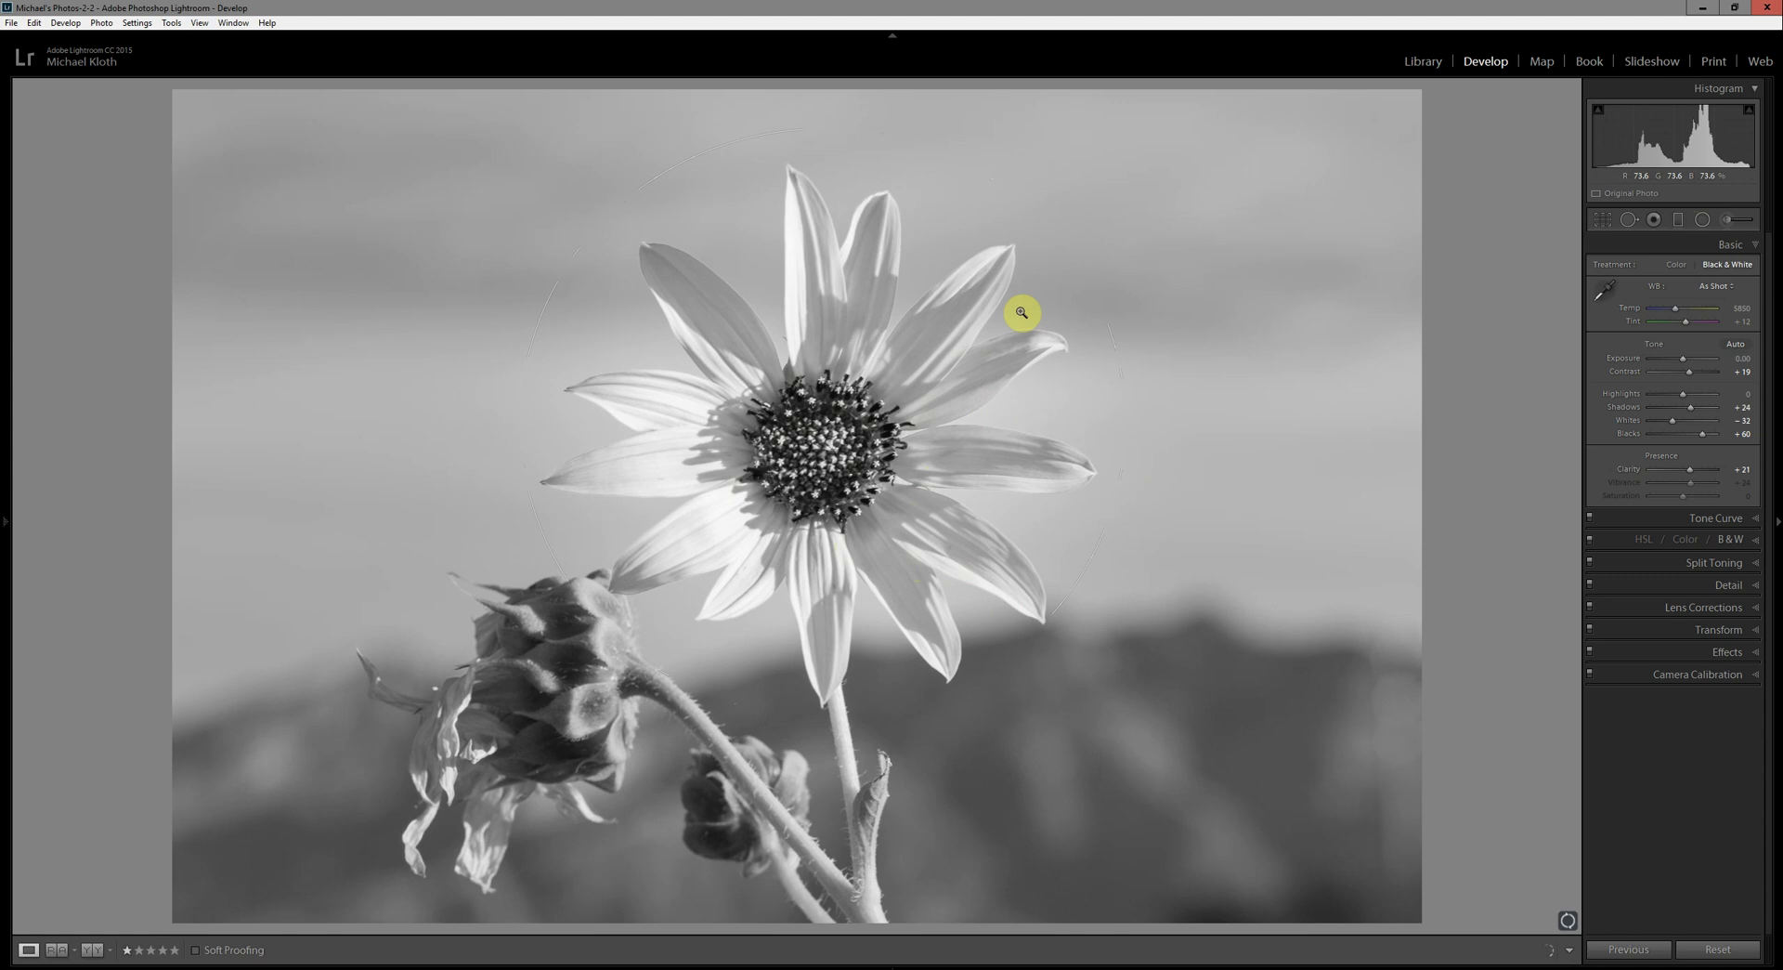
Send the photo to Photoshop via Edit In > Edit in Adobe Photoshop CC 2017
{"action": "right_click", "coordinate": [862, 483]}
{"action": "mouse_move", "coordinate": [934, 597]}
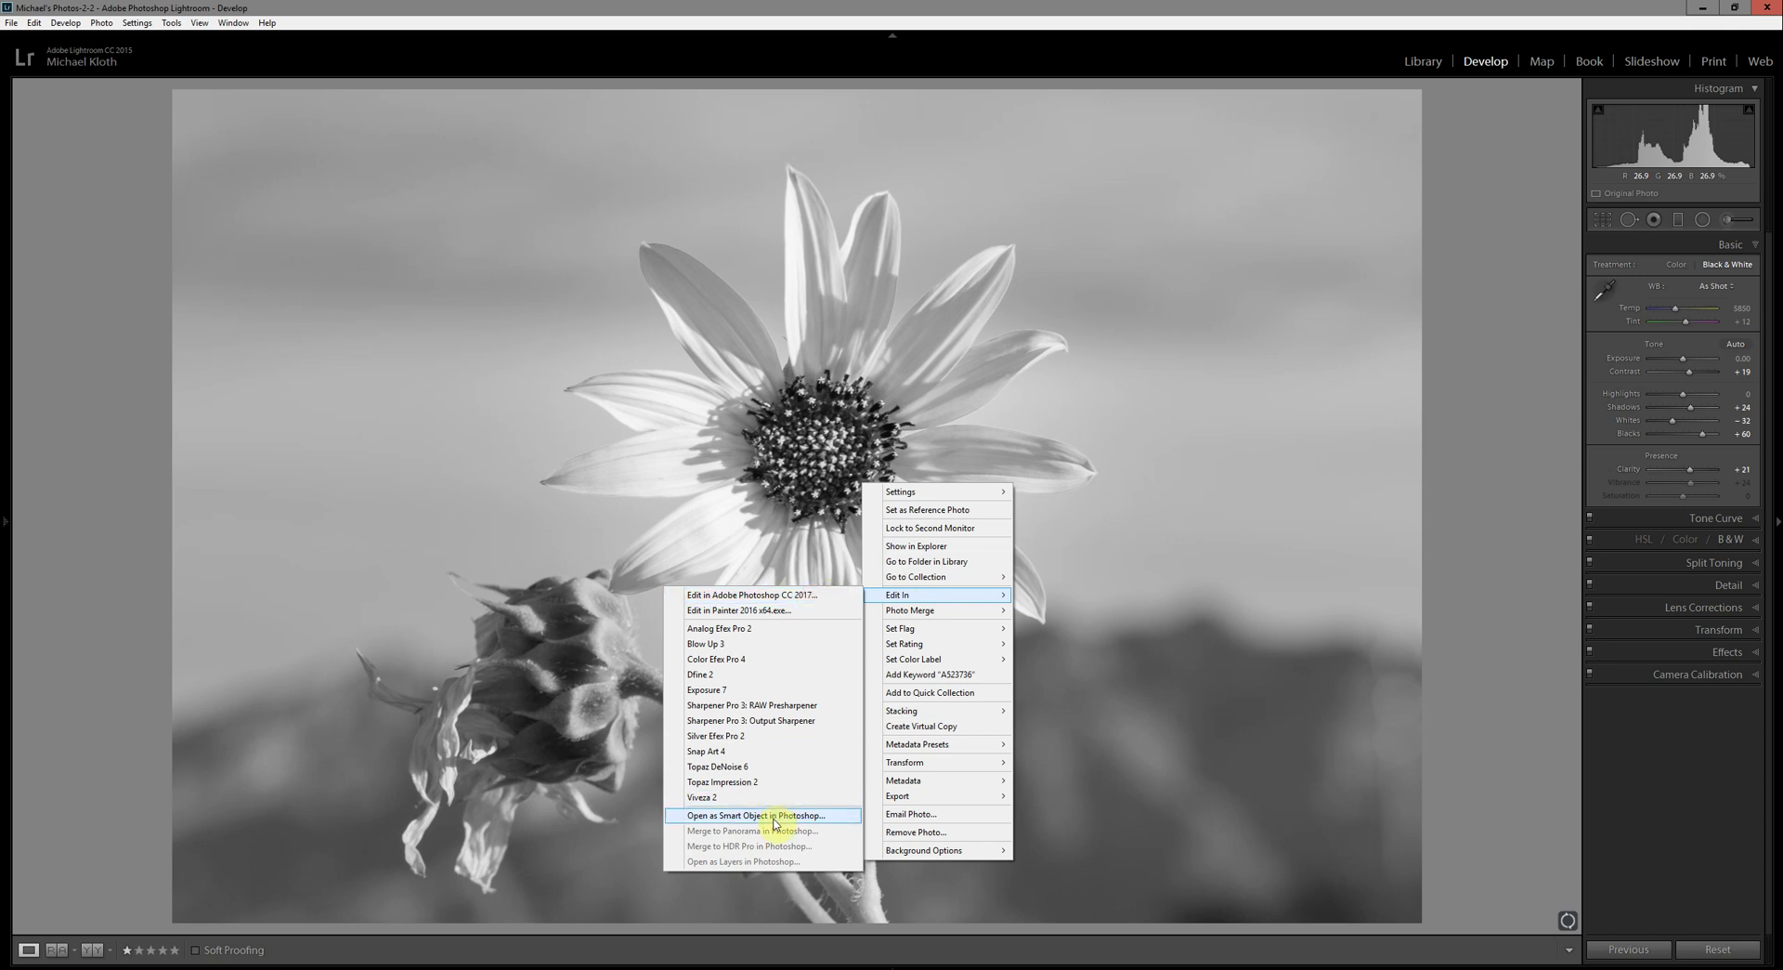
{"action": "left_click", "coordinate": [756, 595]}
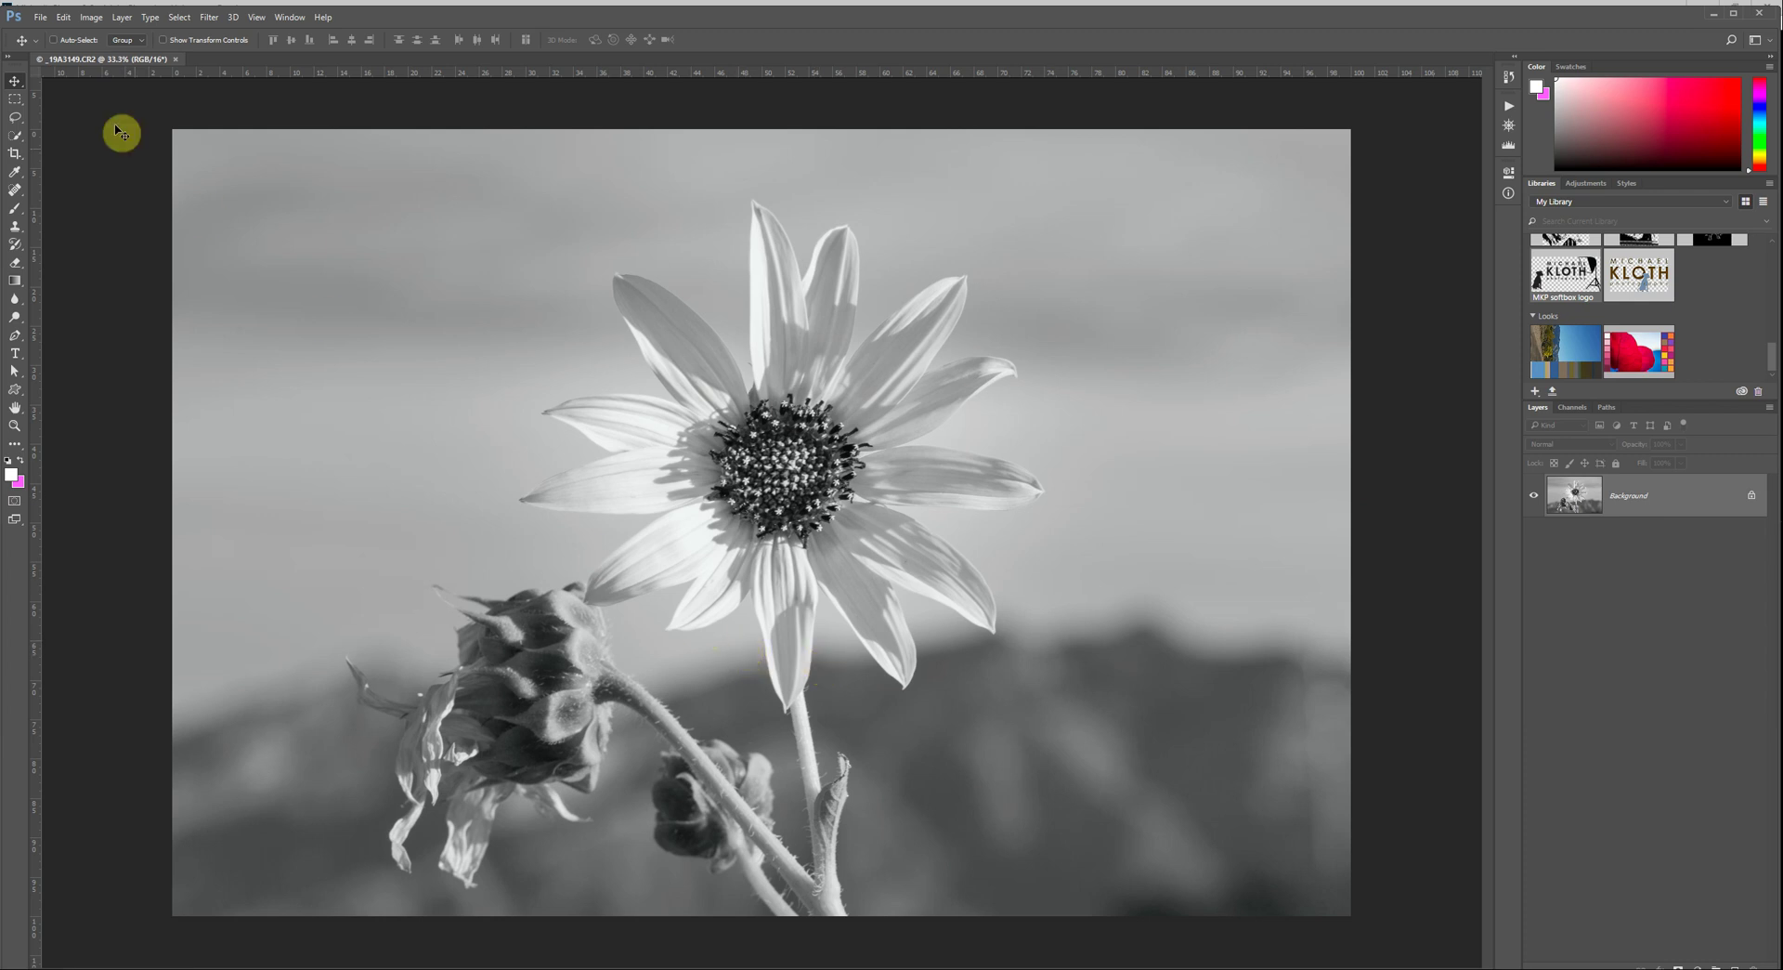
Invert the sunflower into a negative with Image > Adjustments > Invert
{"action": "left_click", "coordinate": [91, 19]}
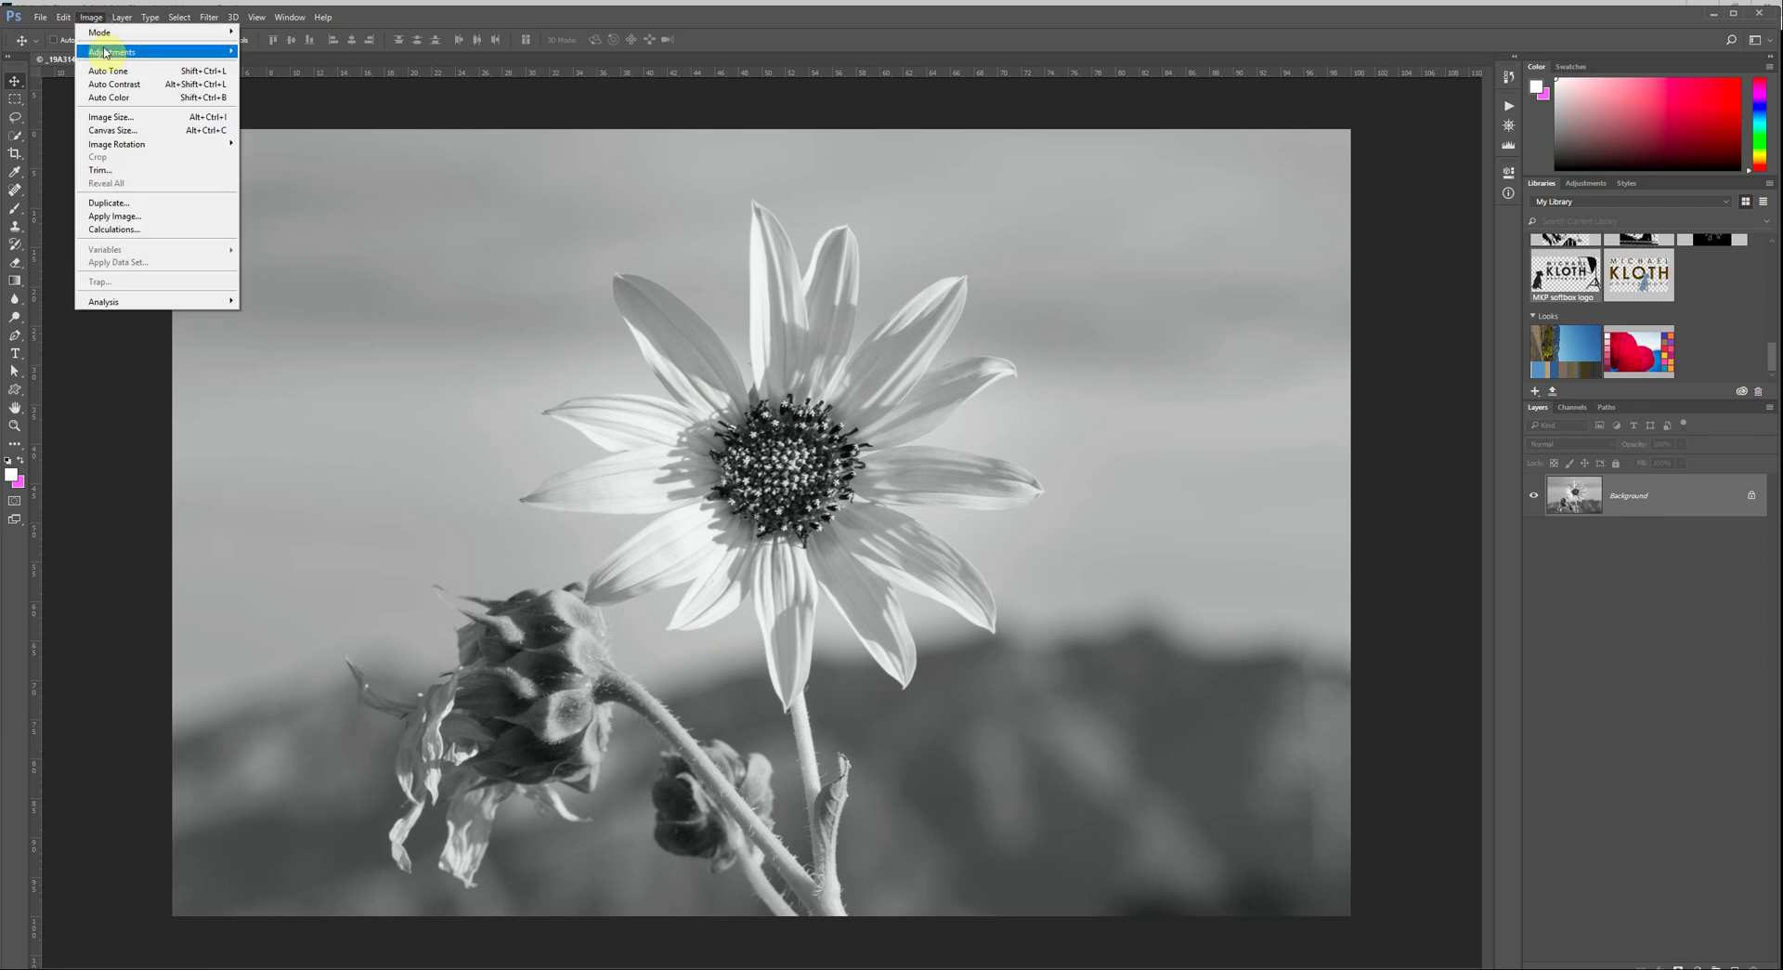
{"action": "mouse_move", "coordinate": [106, 53]}
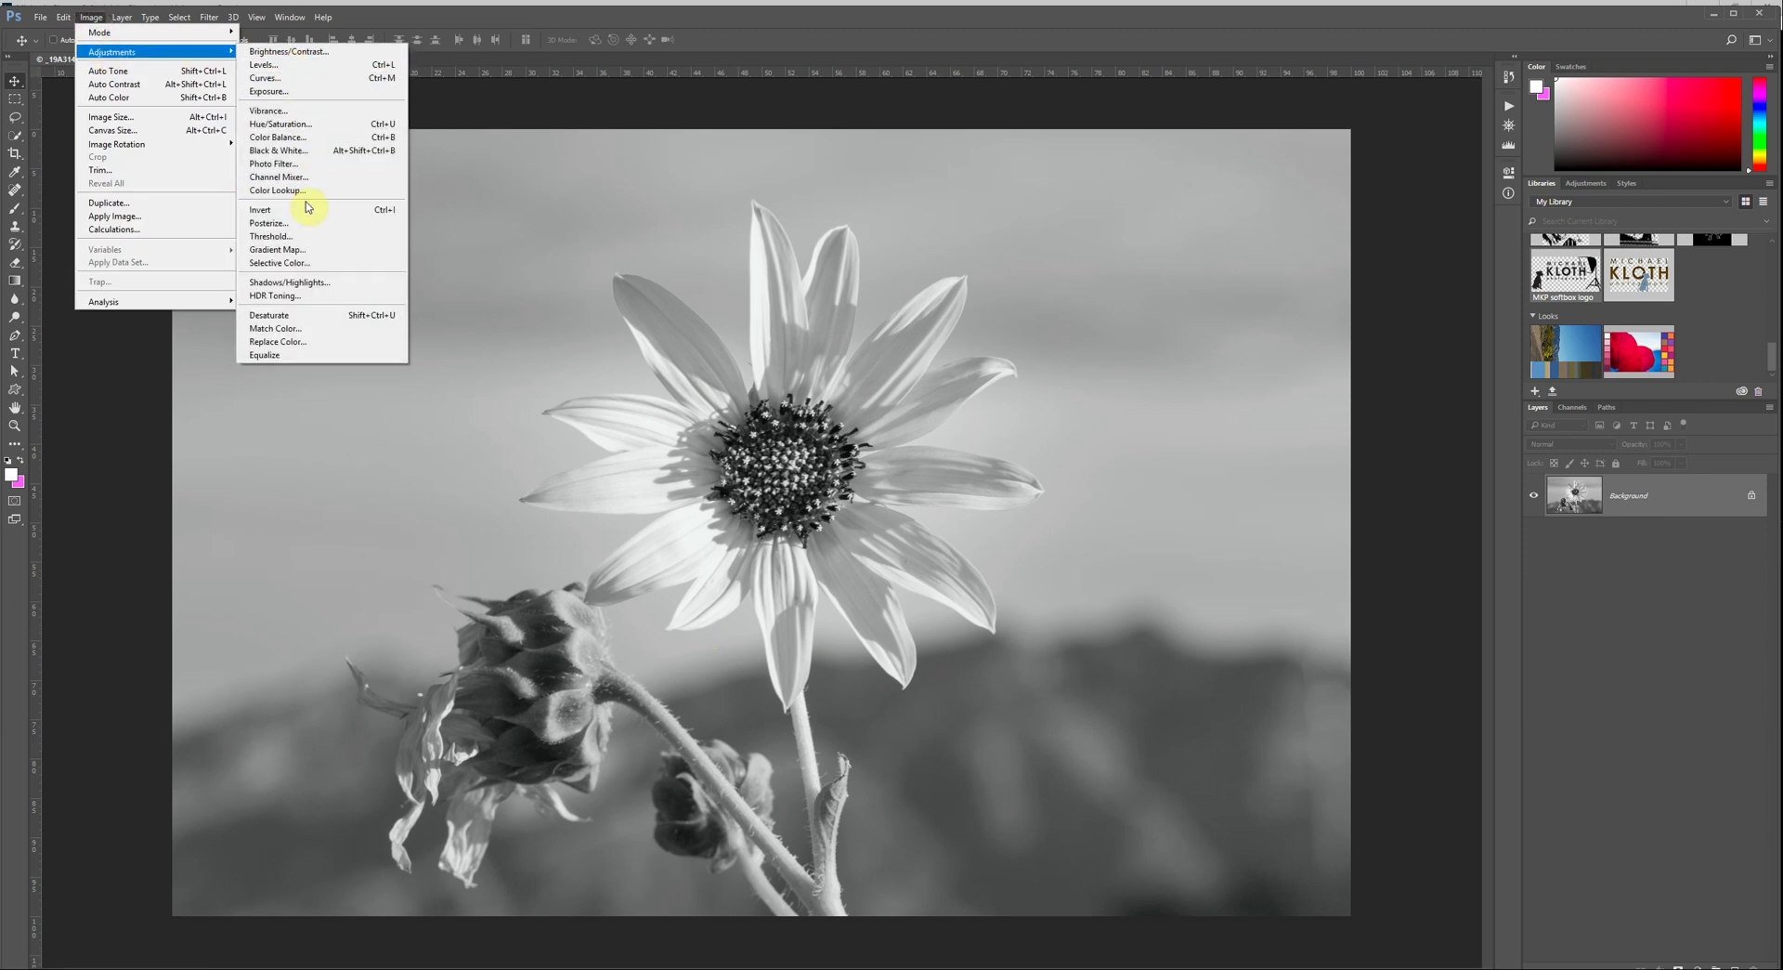
{"action": "left_click", "coordinate": [377, 215]}
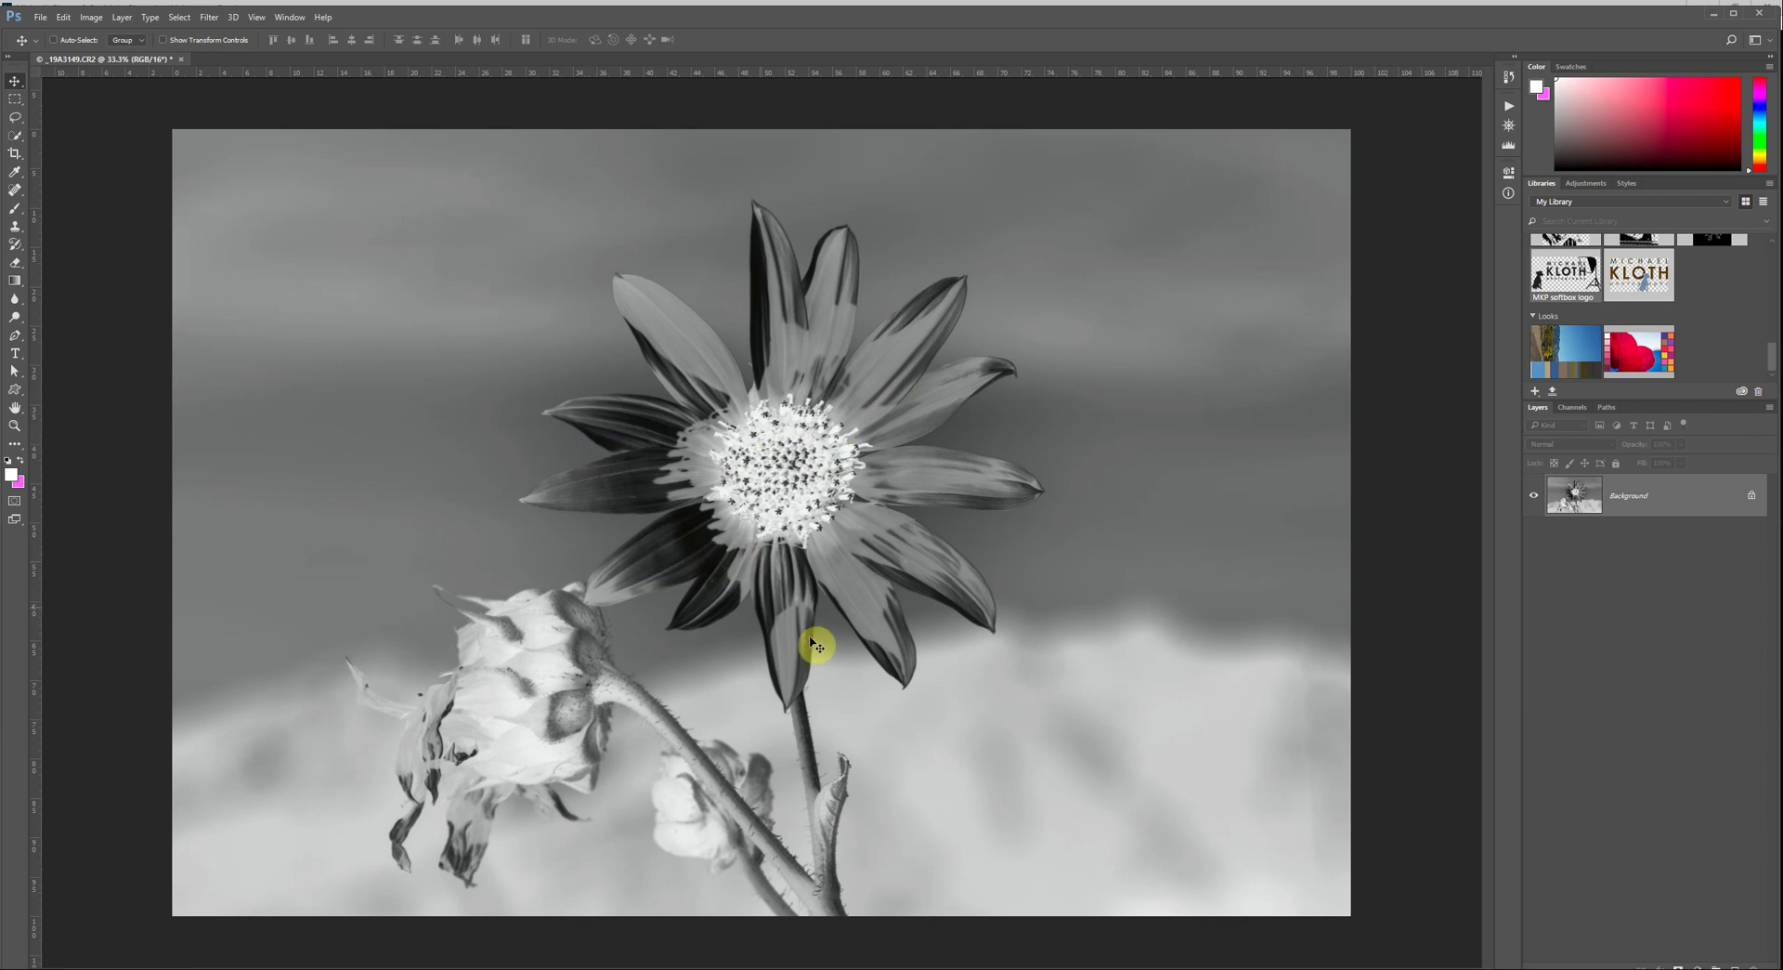
Show the Histogram panel and toggle the inversion off and on to compare tones
{"action": "left_click", "coordinate": [1509, 146]}
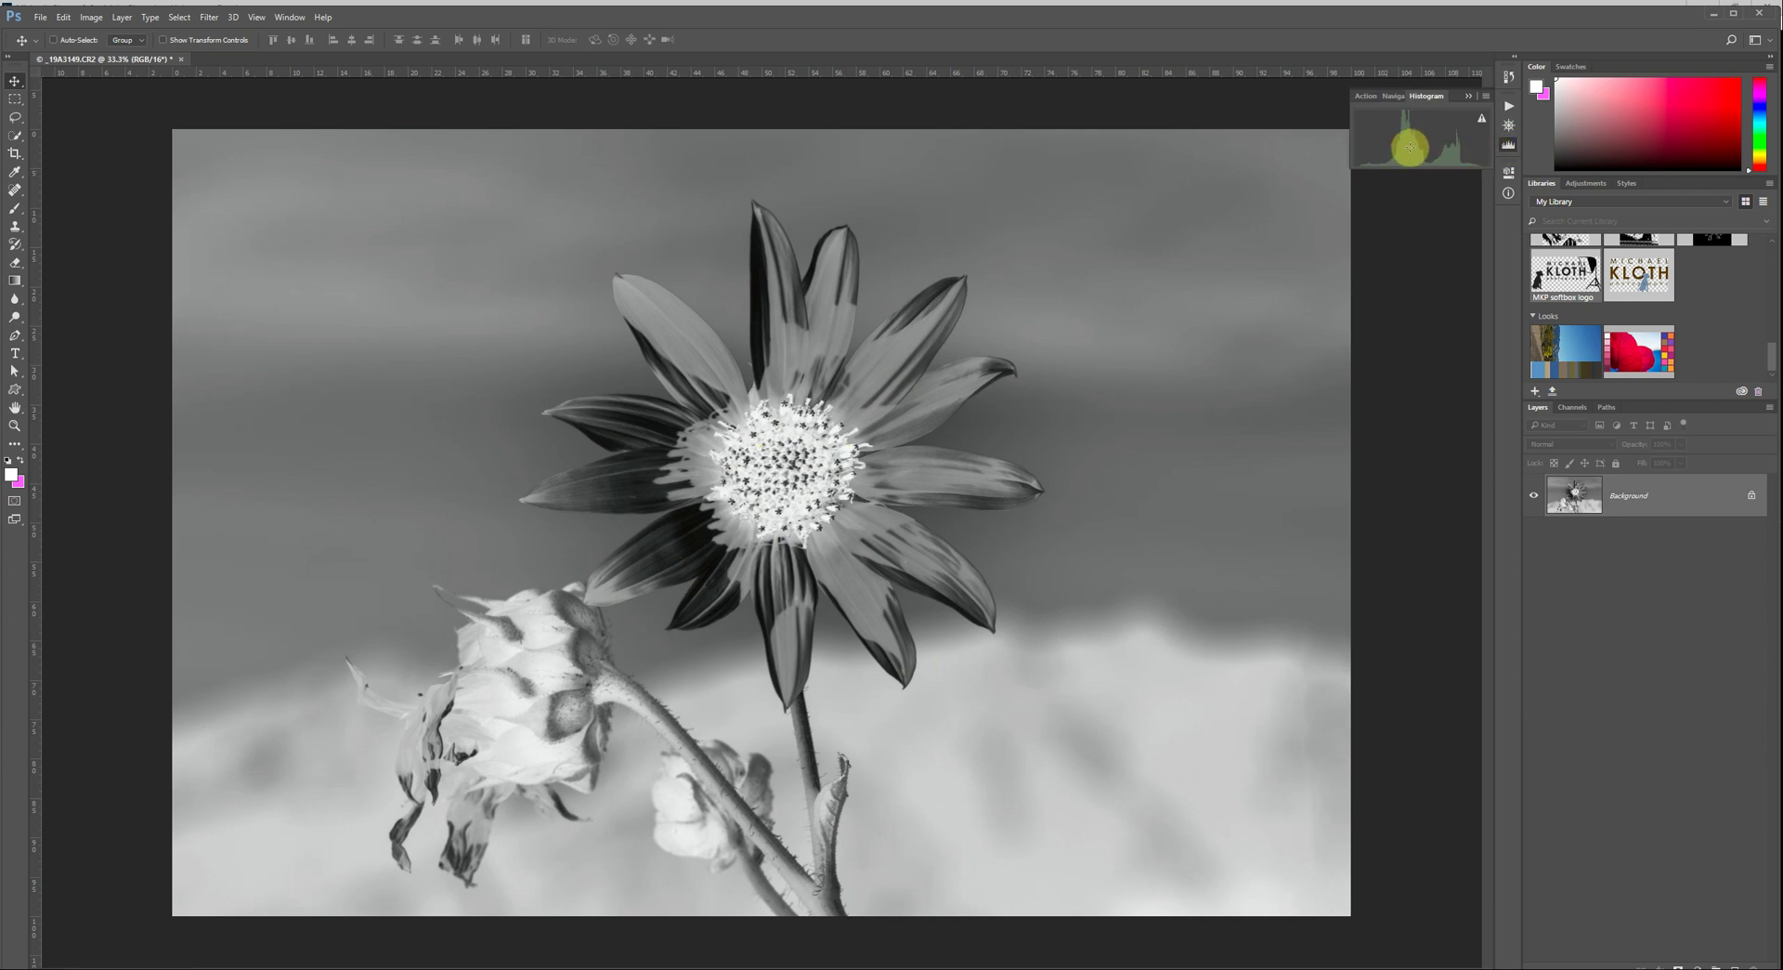
{"action": "key", "text": "ctrl+z"}
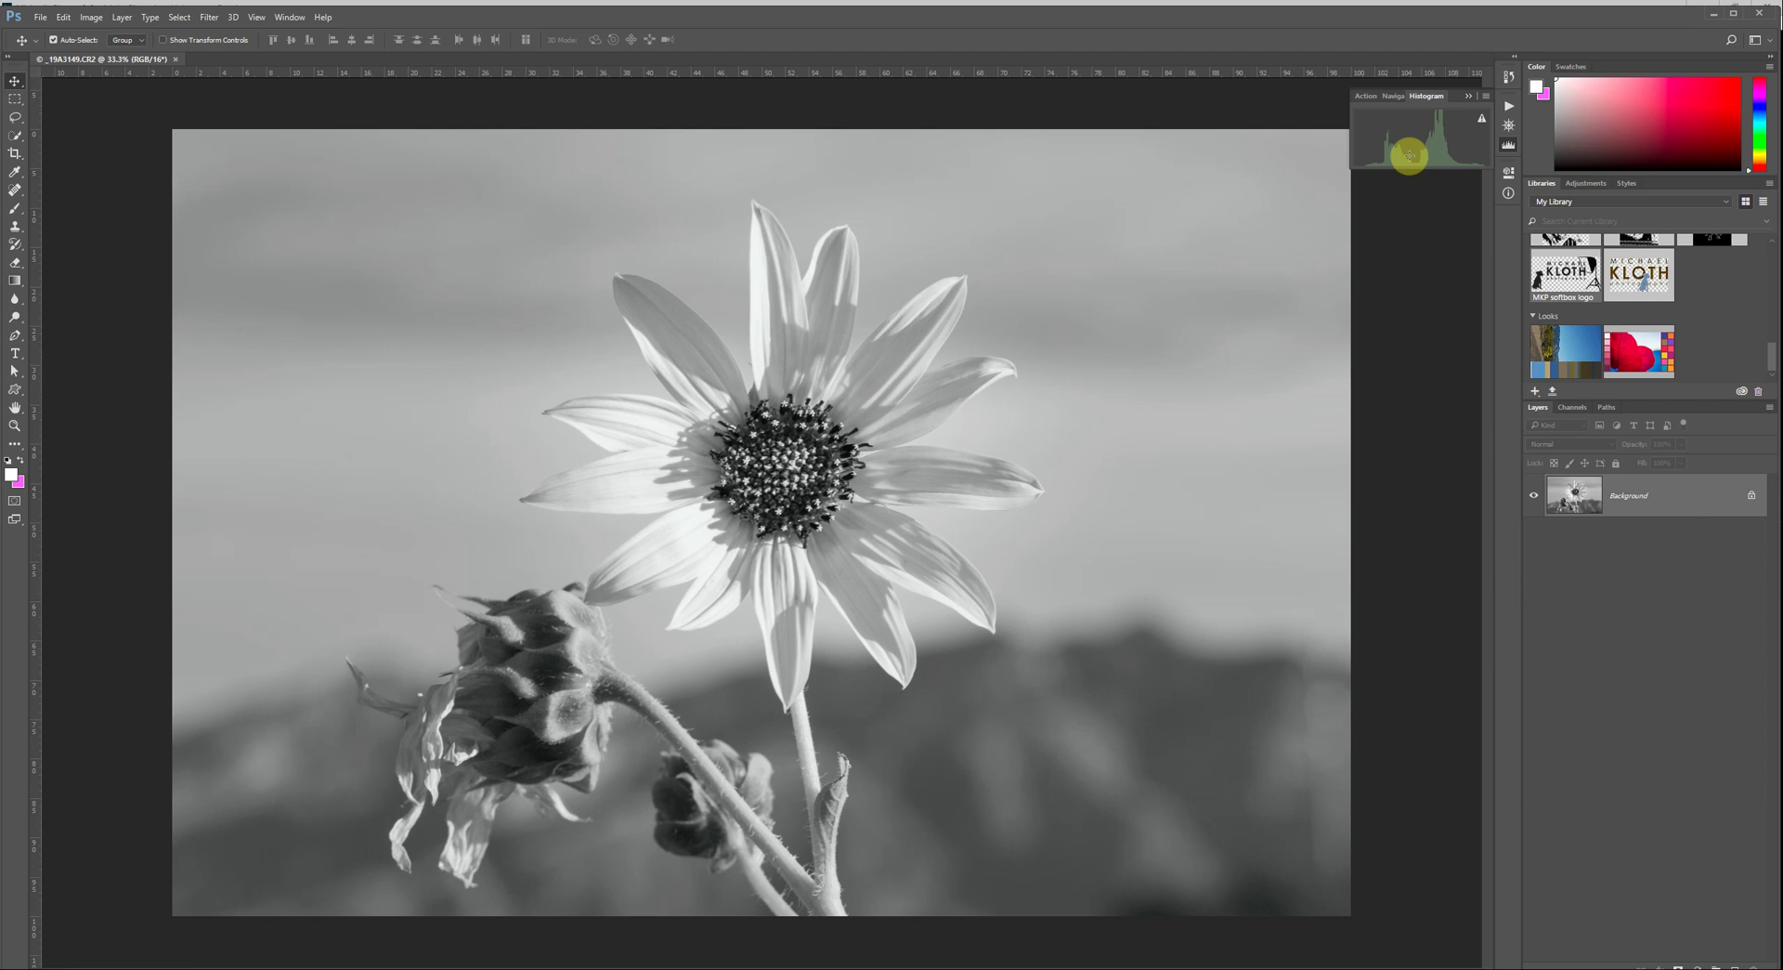
{"action": "key", "text": "ctrl+i"}
{"action": "key", "text": "ctrl+z"}
{"action": "key", "text": "ctrl+i"}
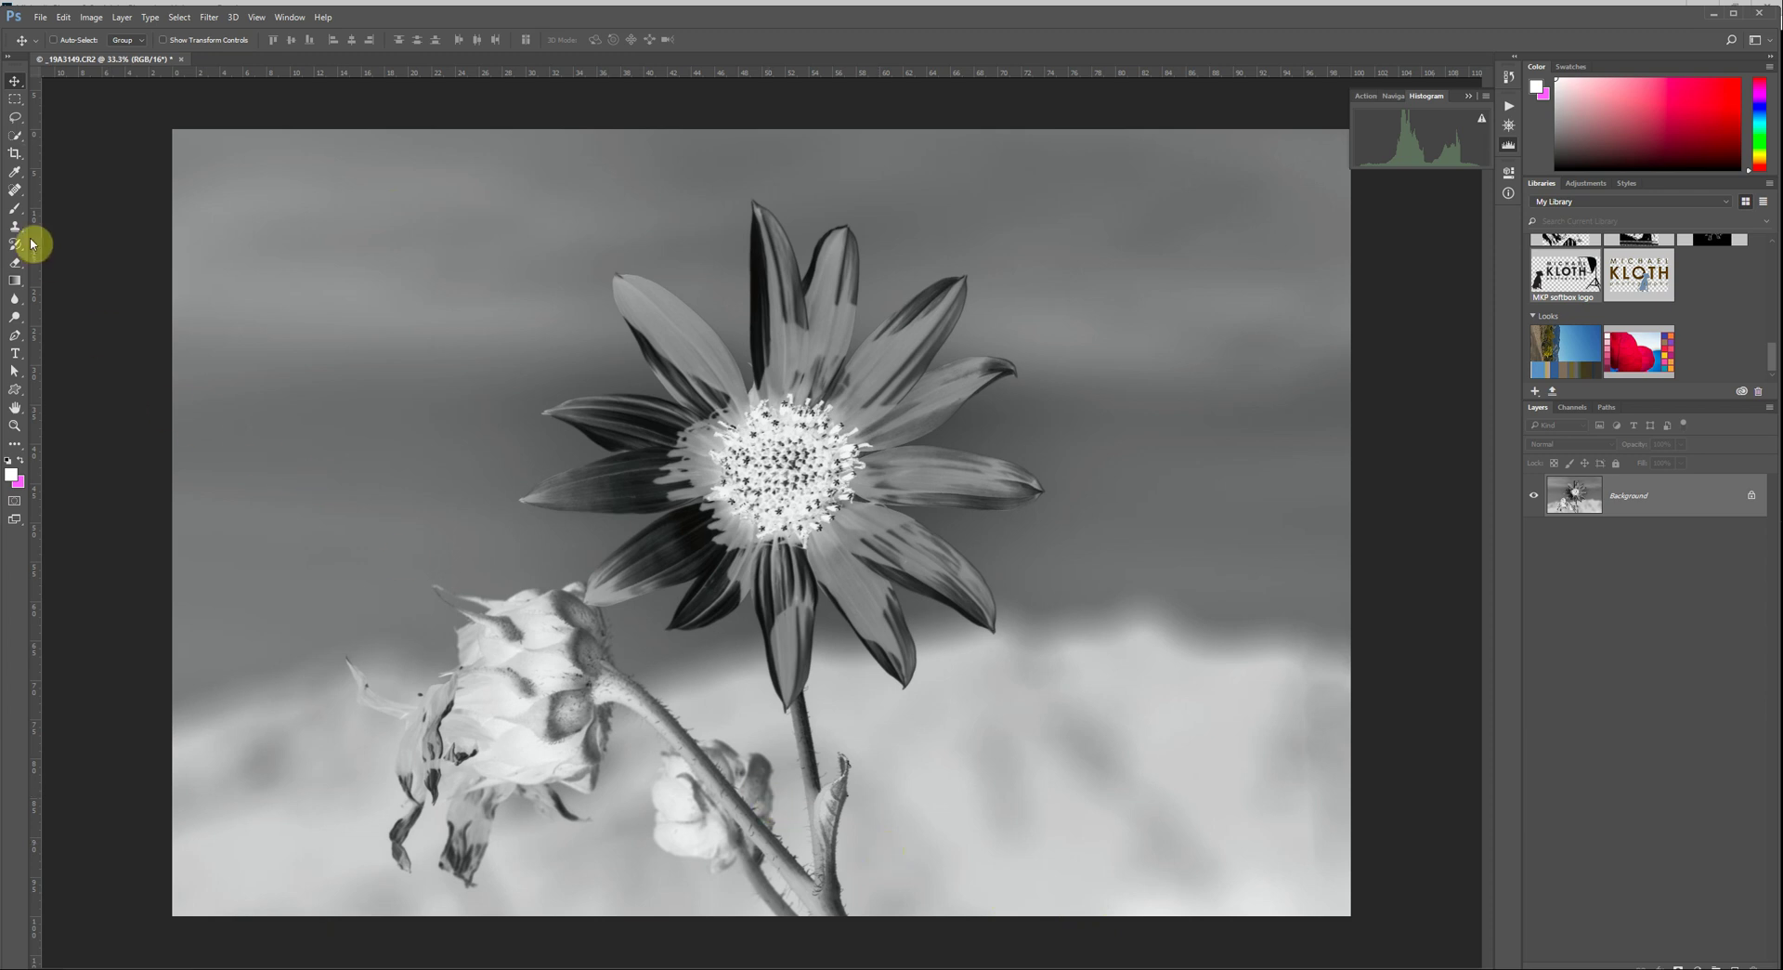
Set the Crop tool to the 4:5 (8:10) preset, swapped to a 5:4 landscape ratio
{"action": "left_click", "coordinate": [21, 158]}
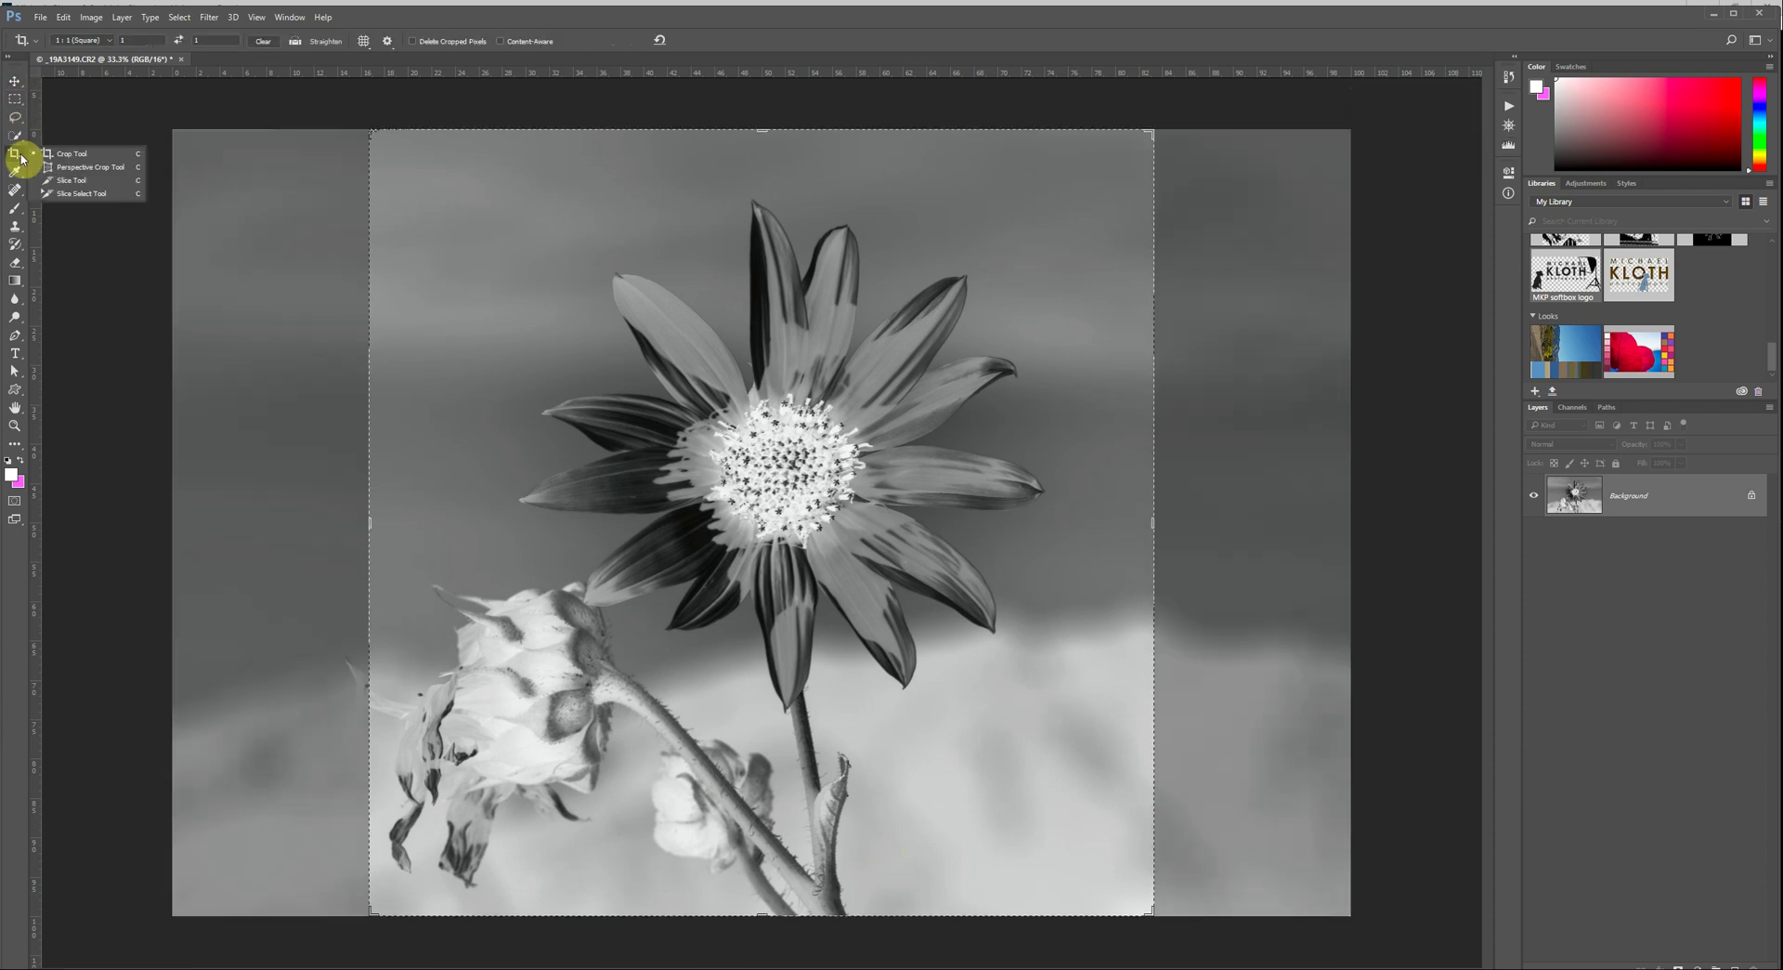
{"action": "left_click", "coordinate": [114, 43]}
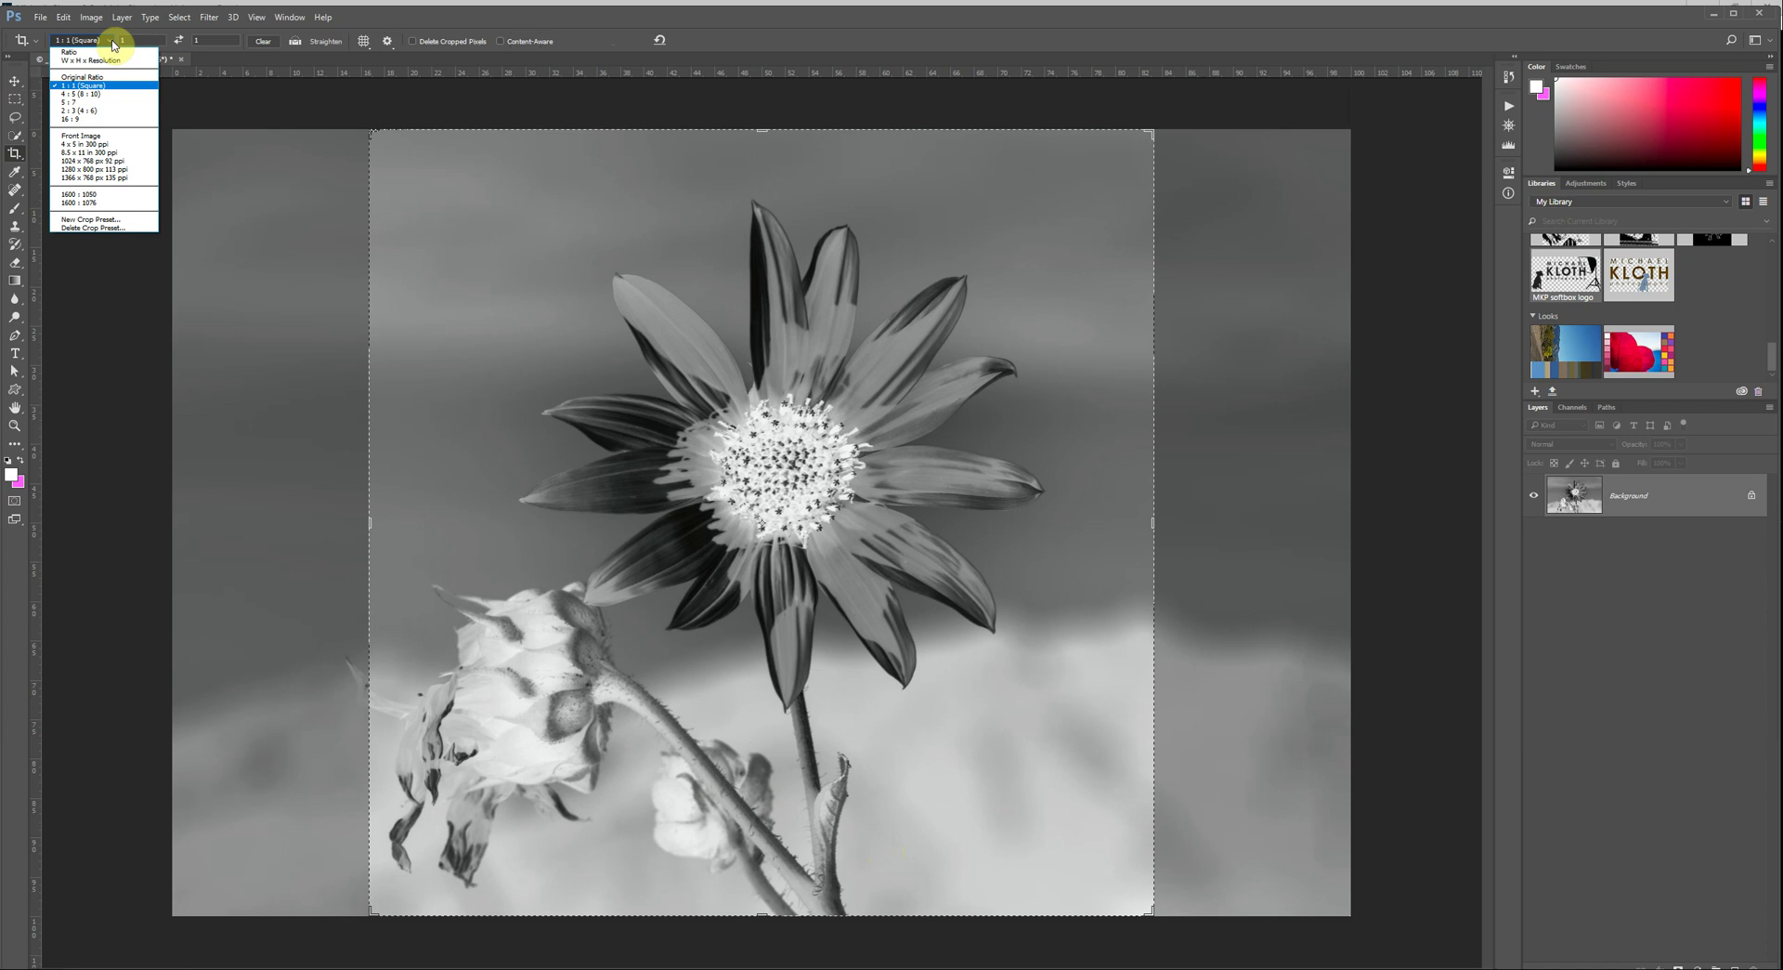
{"action": "left_click", "coordinate": [99, 95]}
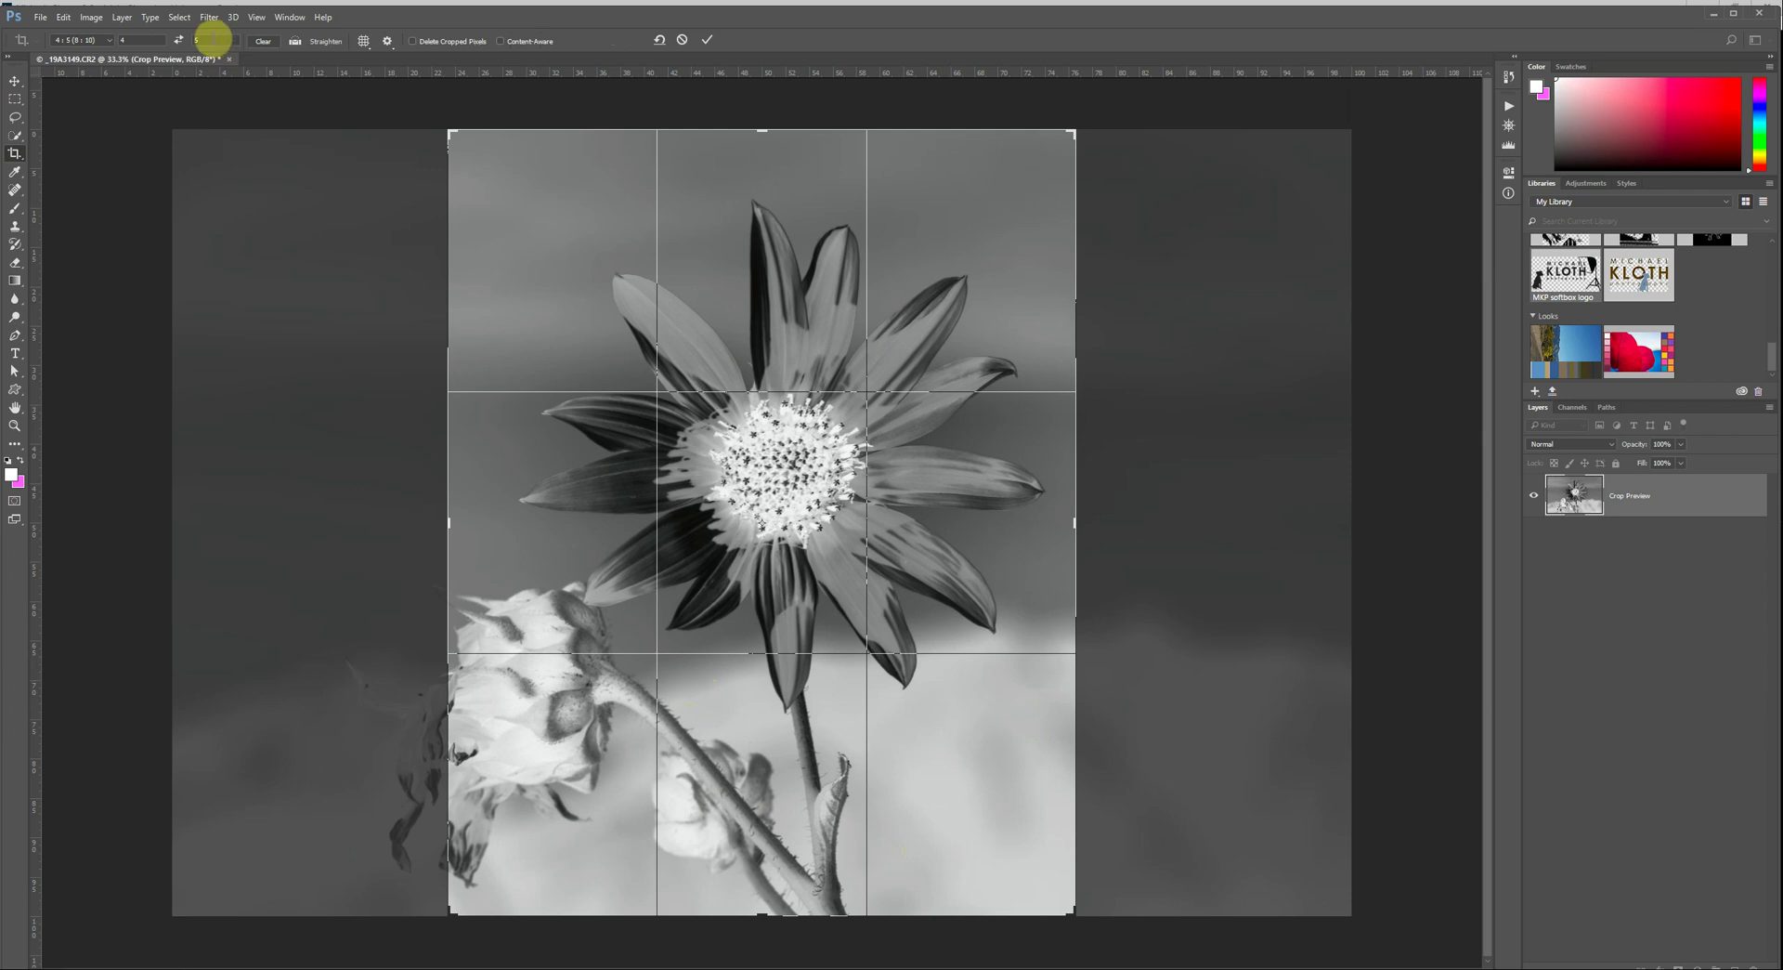
{"action": "left_click", "coordinate": [177, 42]}
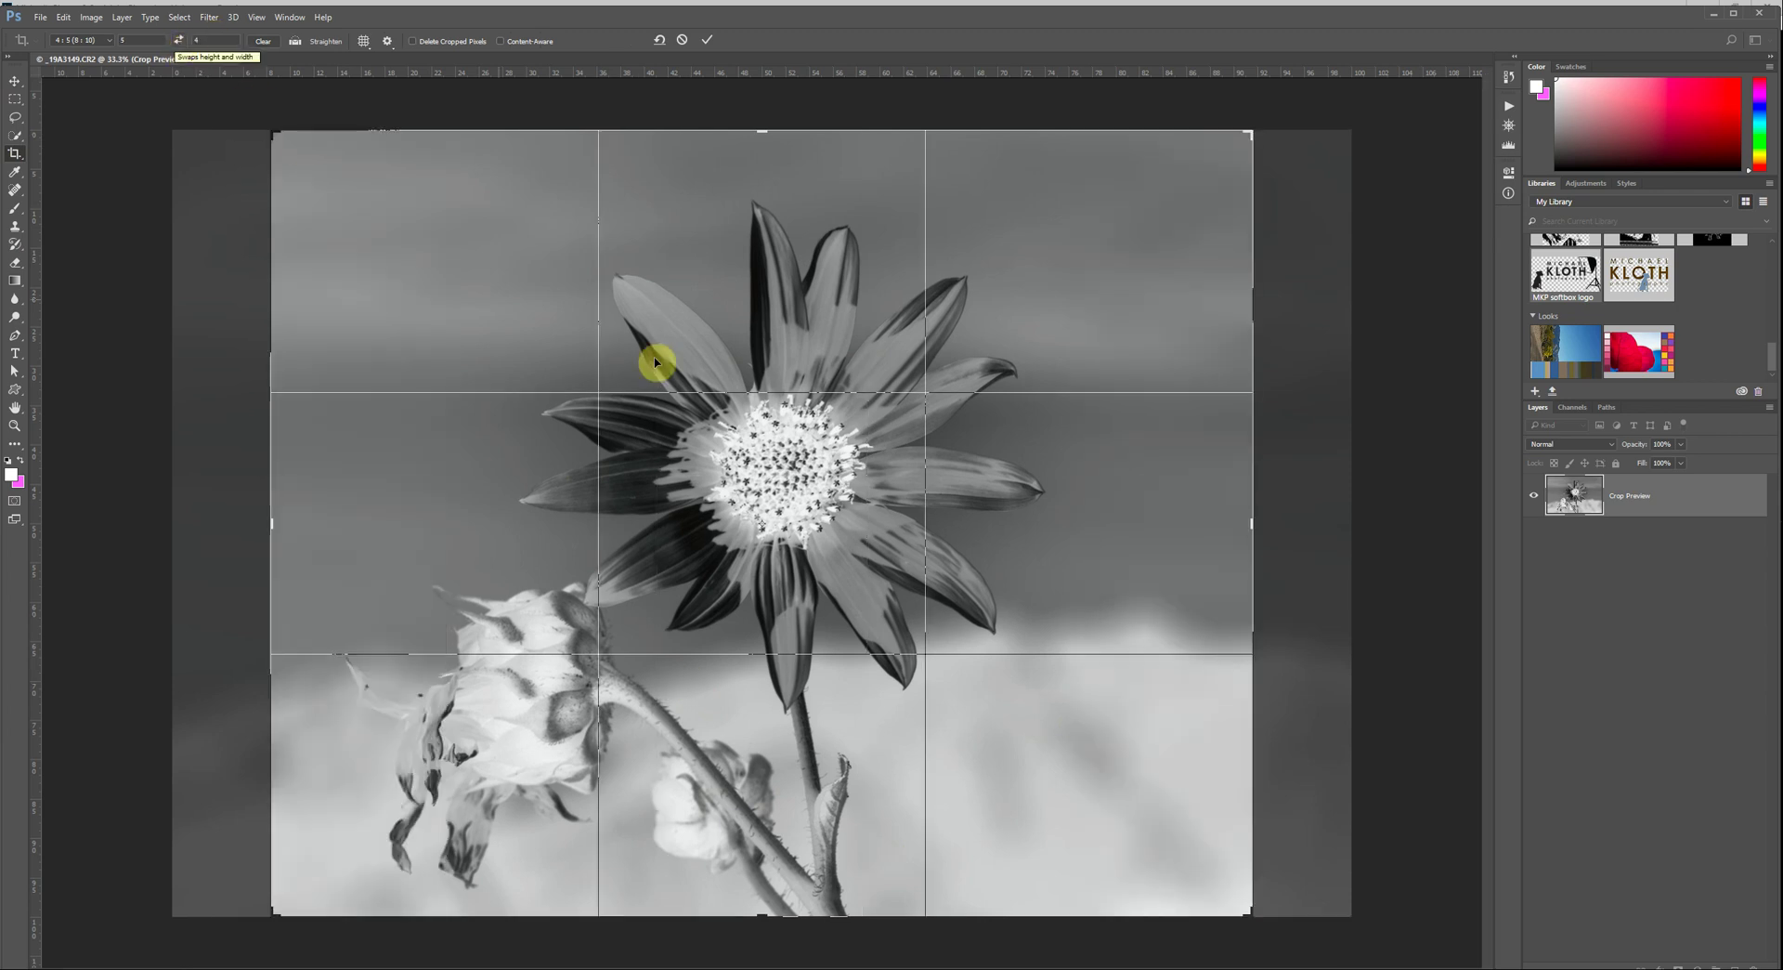
Slide the photo right within the crop frame and apply the crop
{"action": "left_click_drag", "start_coordinate": [840, 561], "coordinate": [902, 564]}
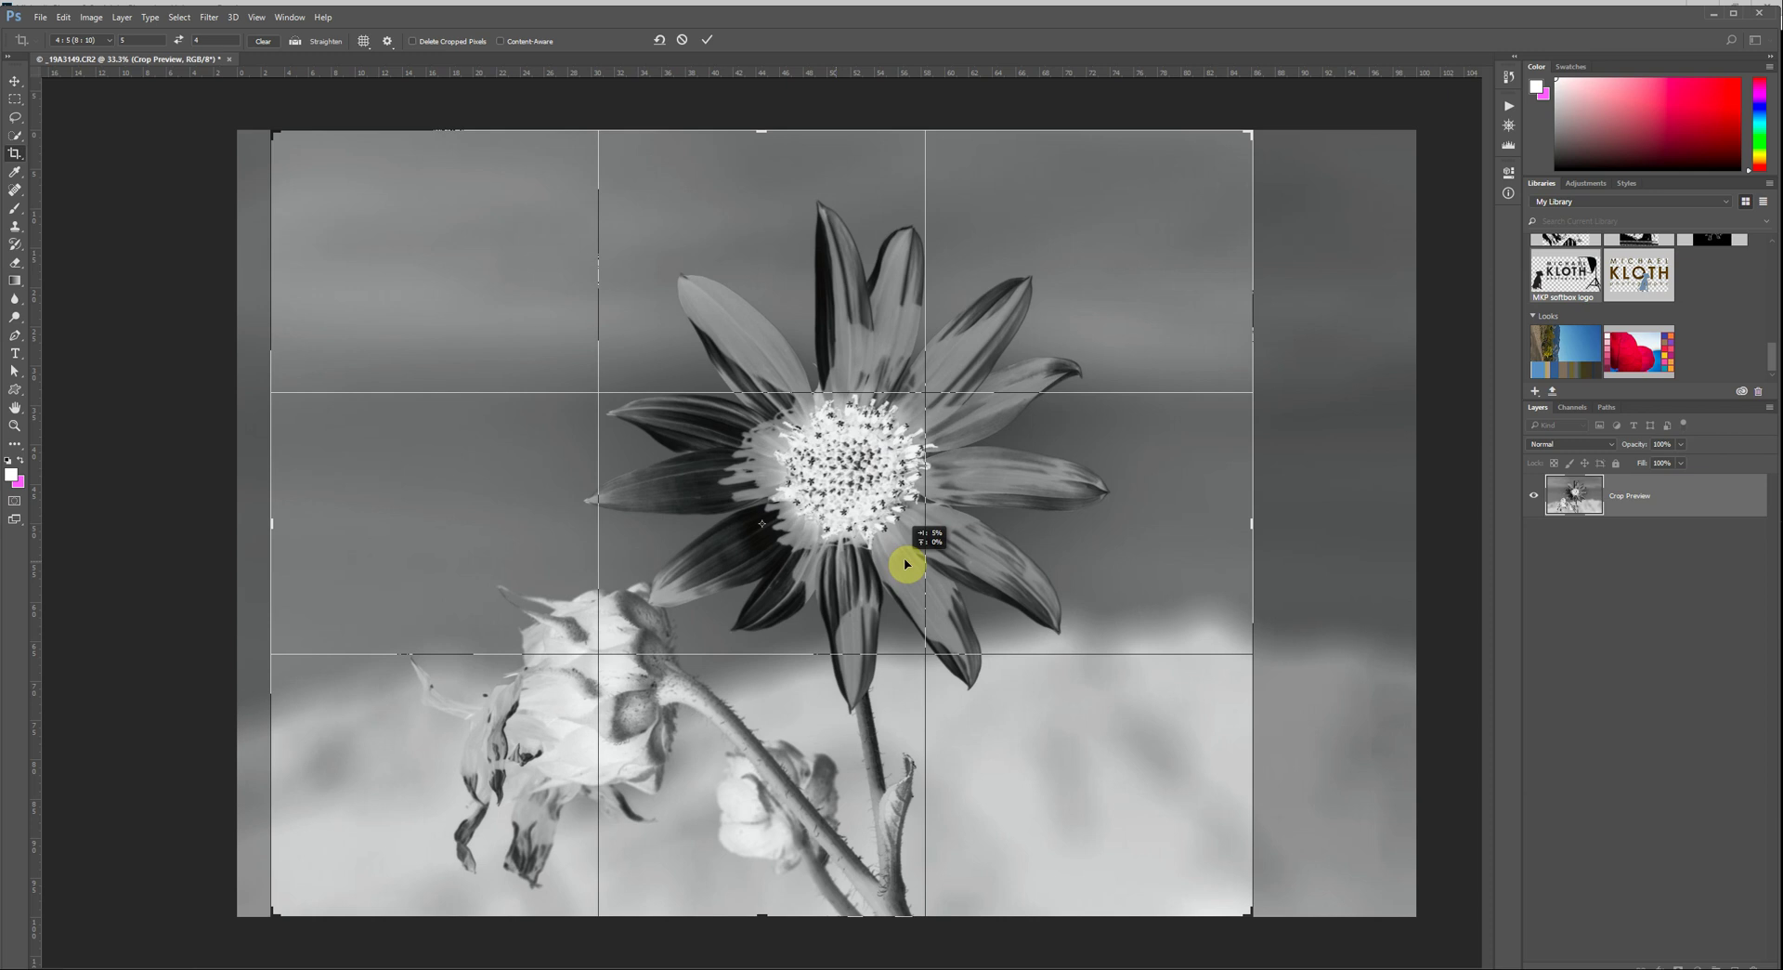
{"action": "left_click_drag", "start_coordinate": [907, 563], "coordinate": [912, 566]}
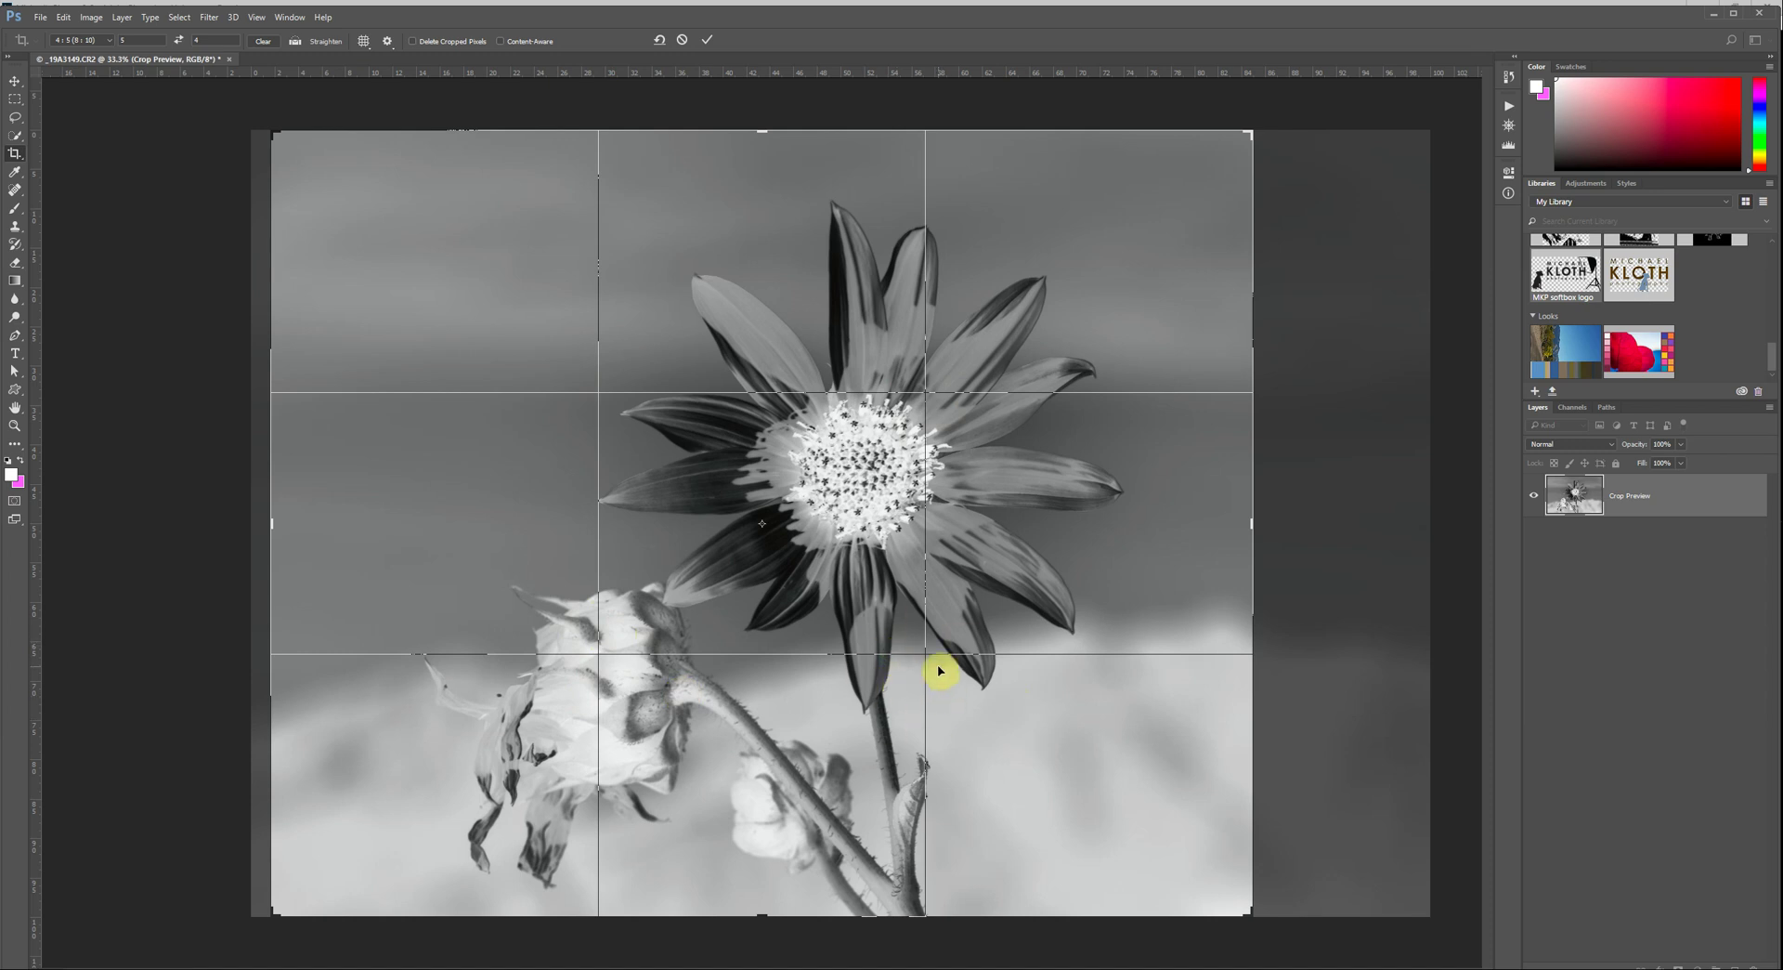
{"action": "left_click_drag", "start_coordinate": [920, 566], "coordinate": [932, 548]}
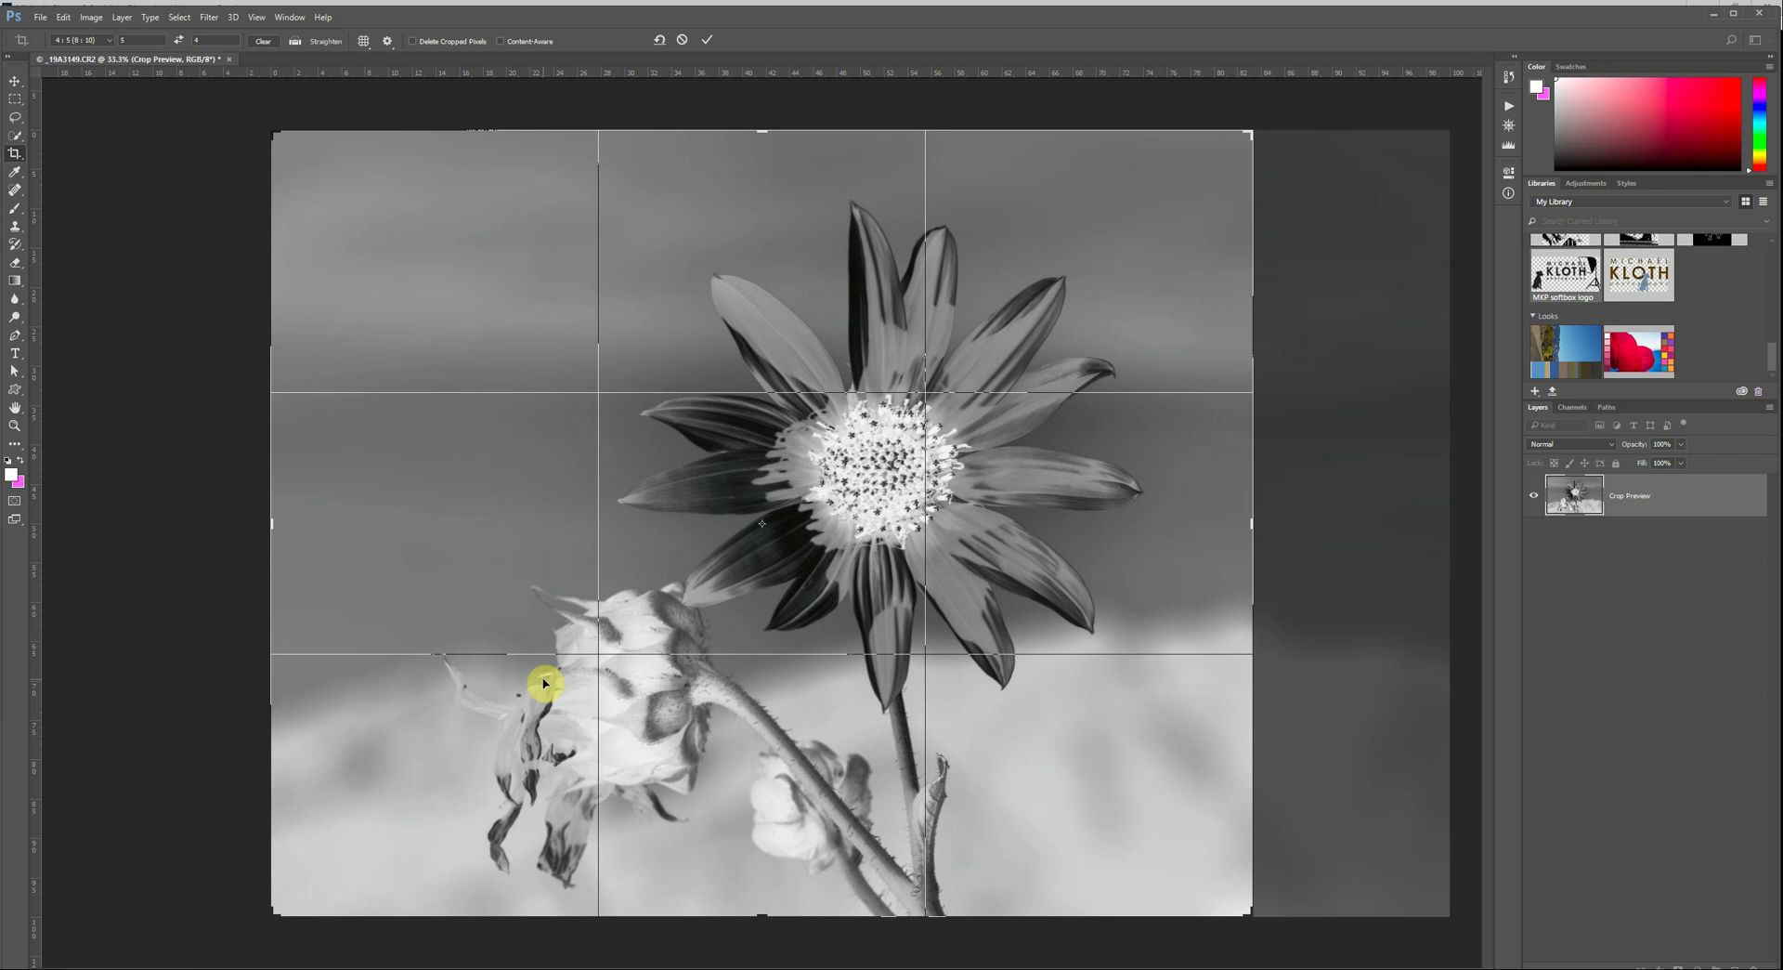
{"action": "key", "text": "Return"}
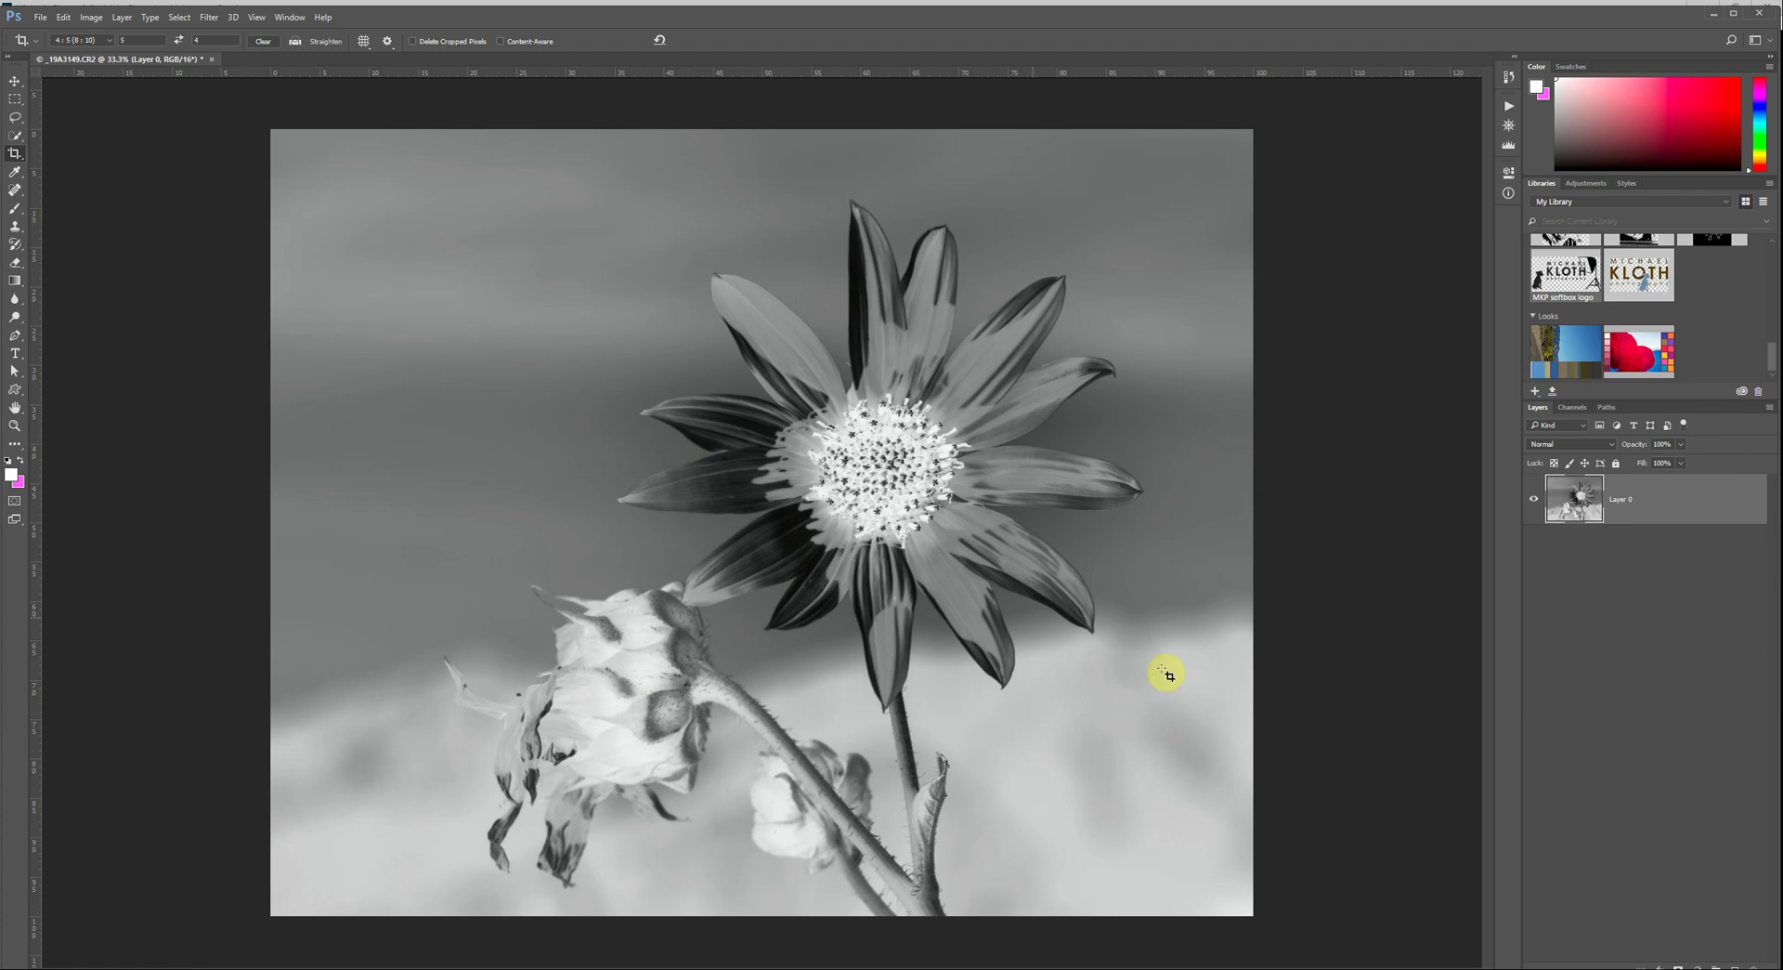
Add a Curves adjustment layer, bending the curve down and raising the black point slightly
{"action": "left_click", "coordinate": [1702, 966]}
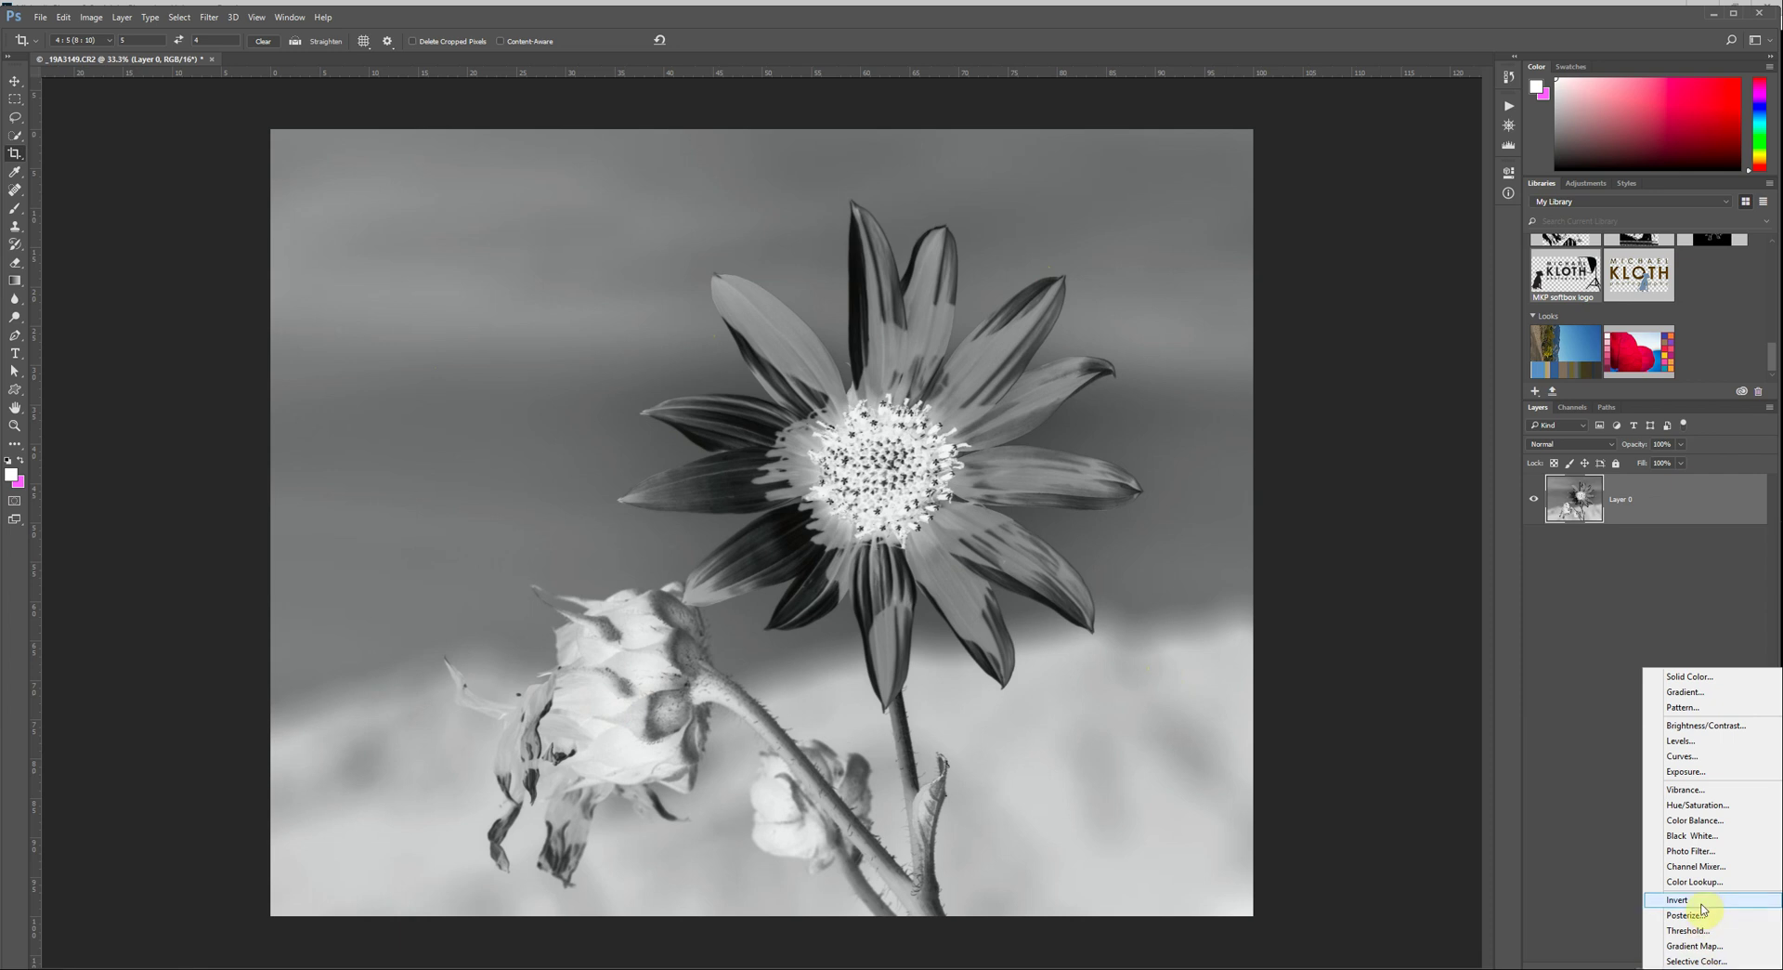
{"action": "left_click", "coordinate": [1692, 763]}
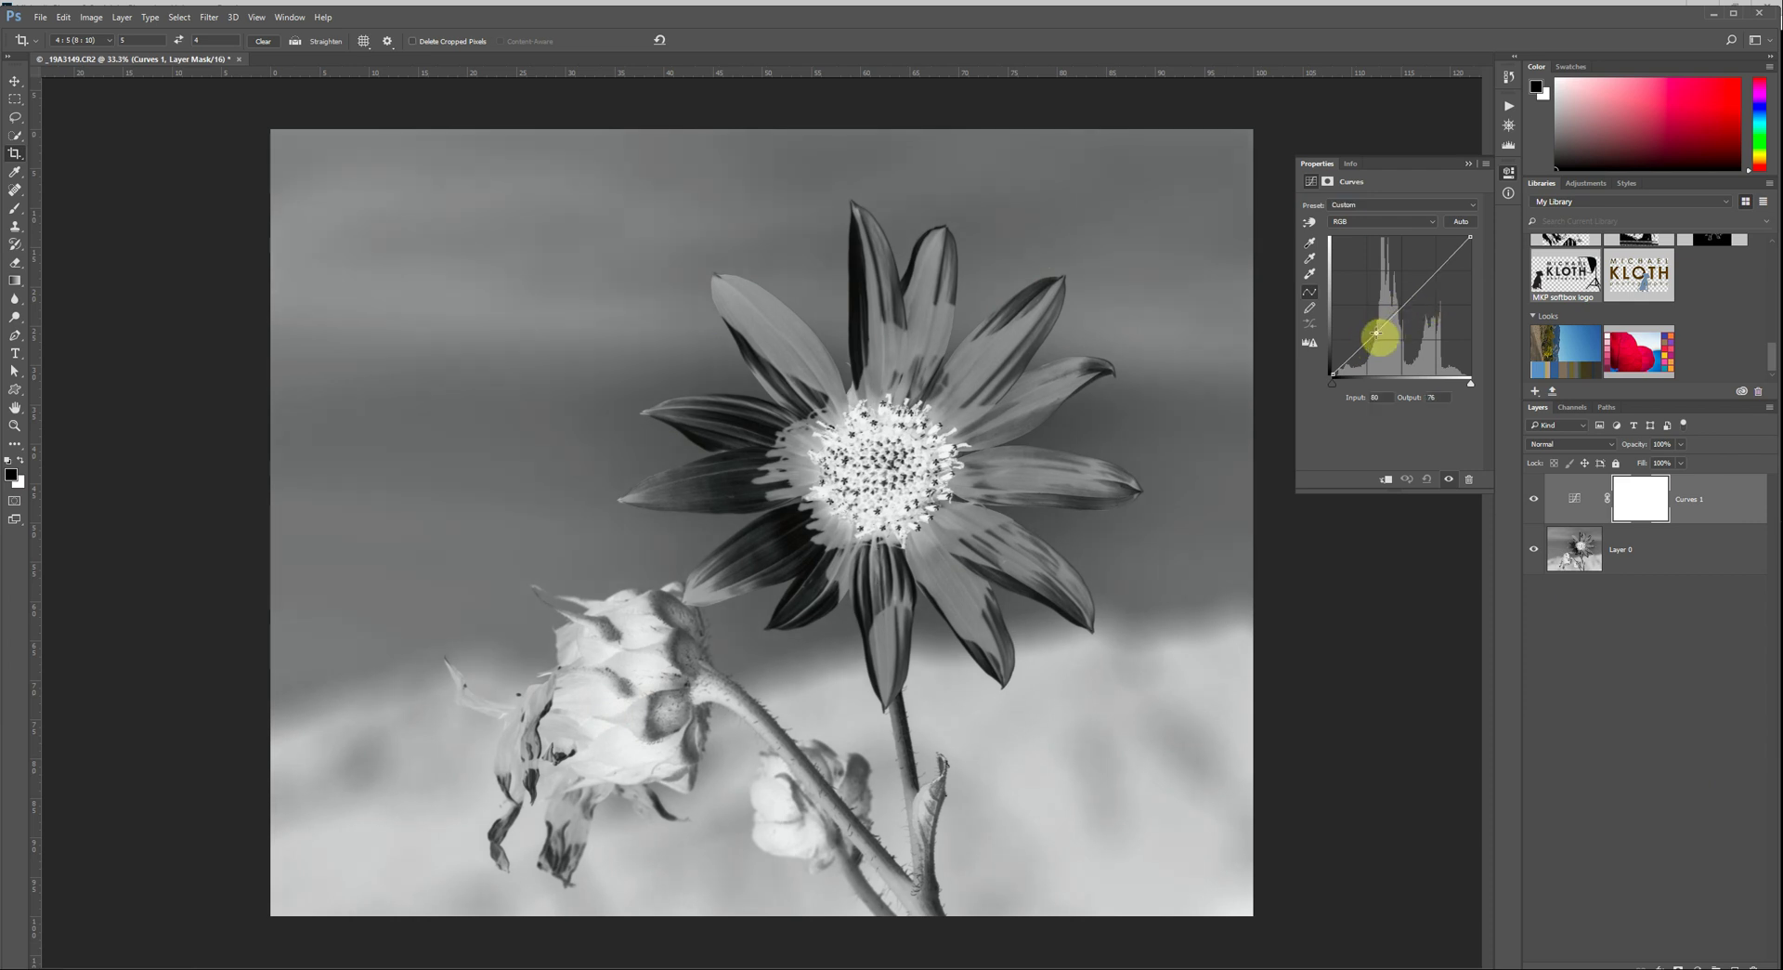
{"action": "left_click", "coordinate": [1373, 332]}
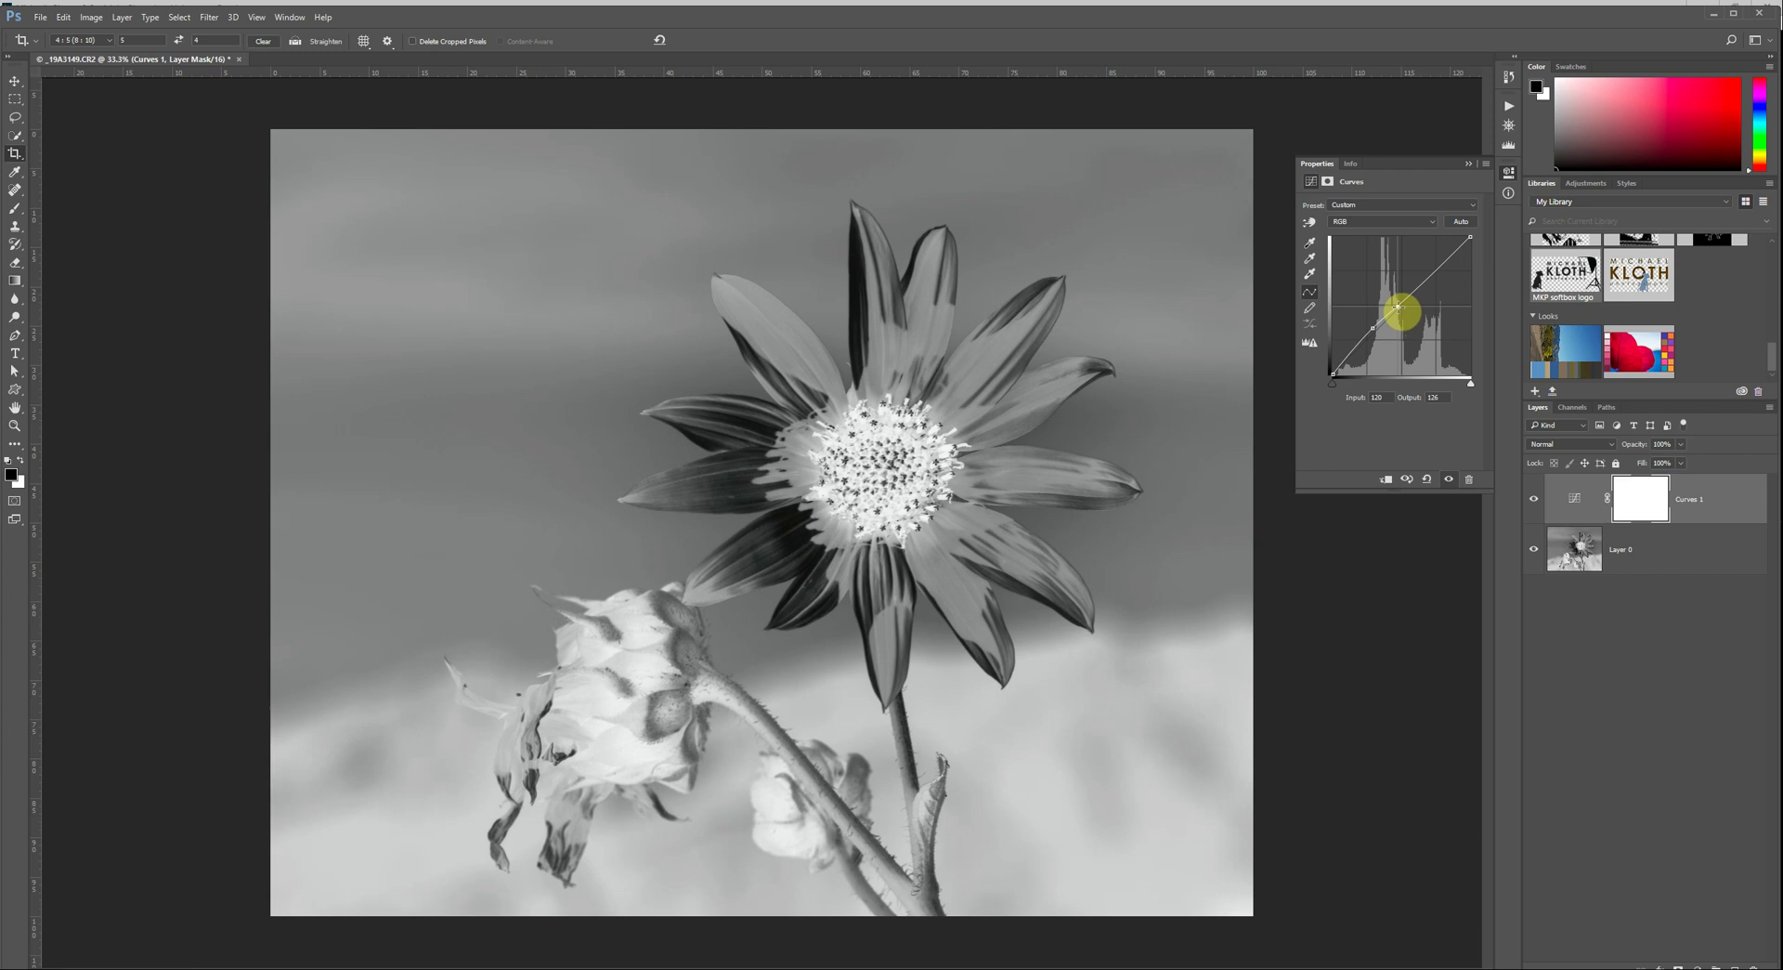
{"action": "left_click_drag", "start_coordinate": [1425, 282], "coordinate": [1429, 292]}
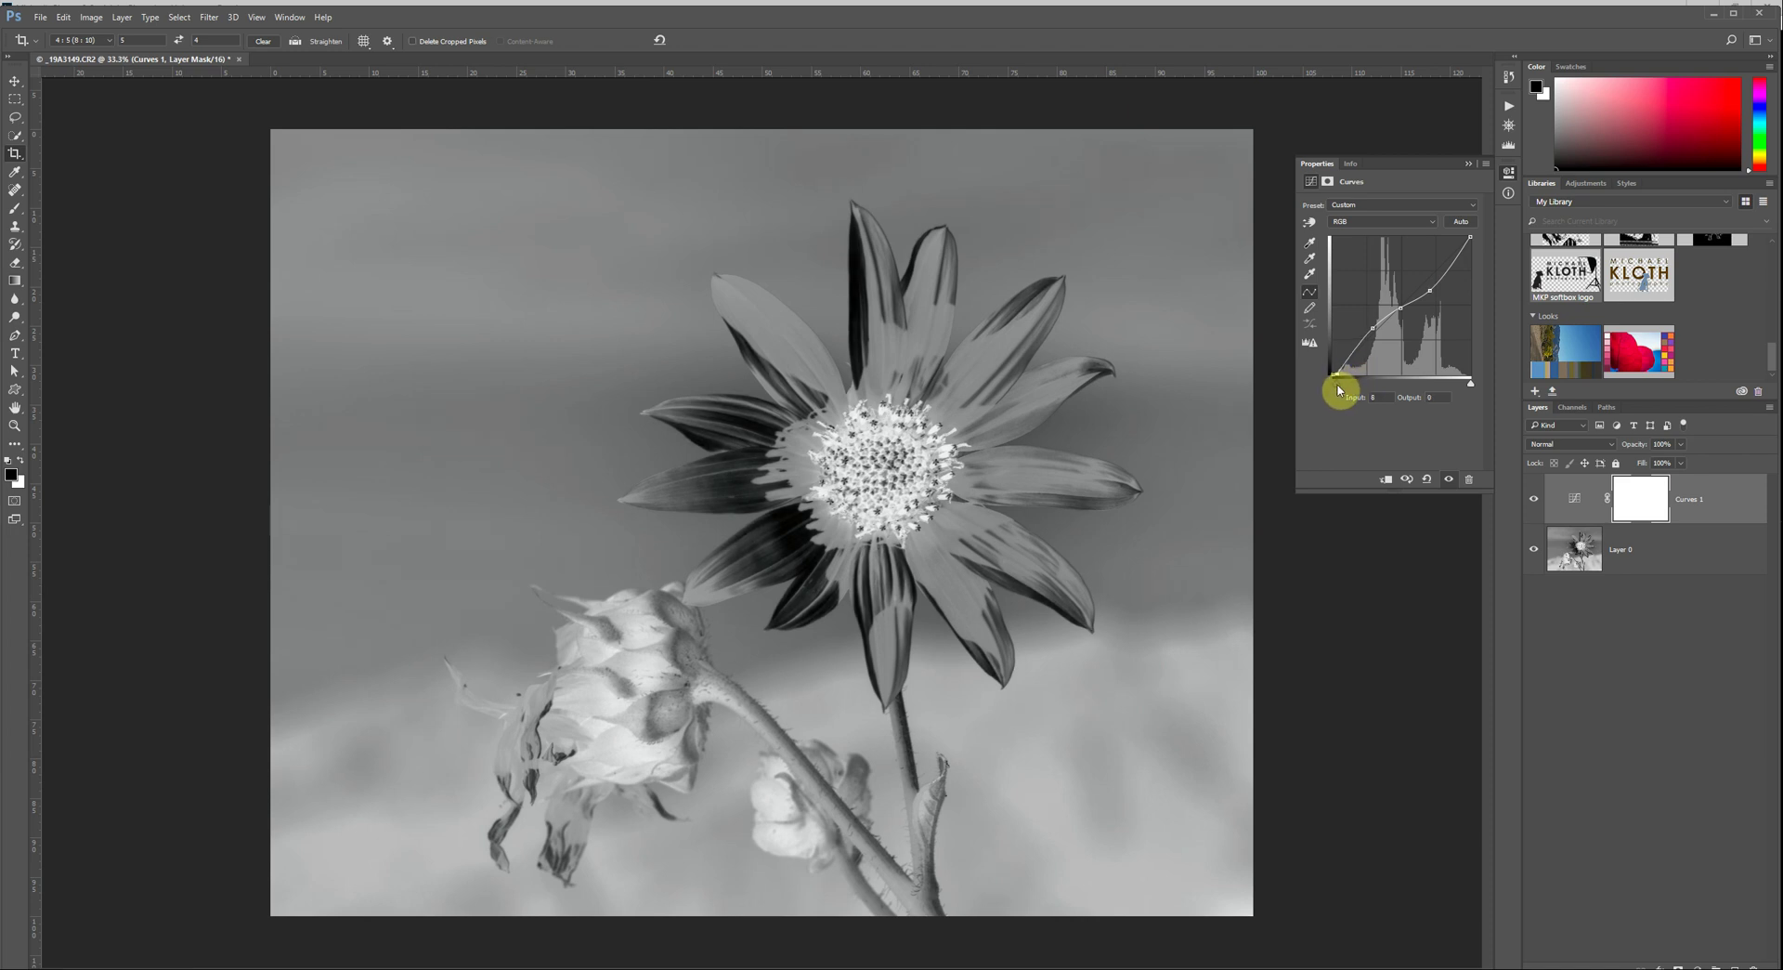
{"action": "left_click", "coordinate": [1340, 387]}
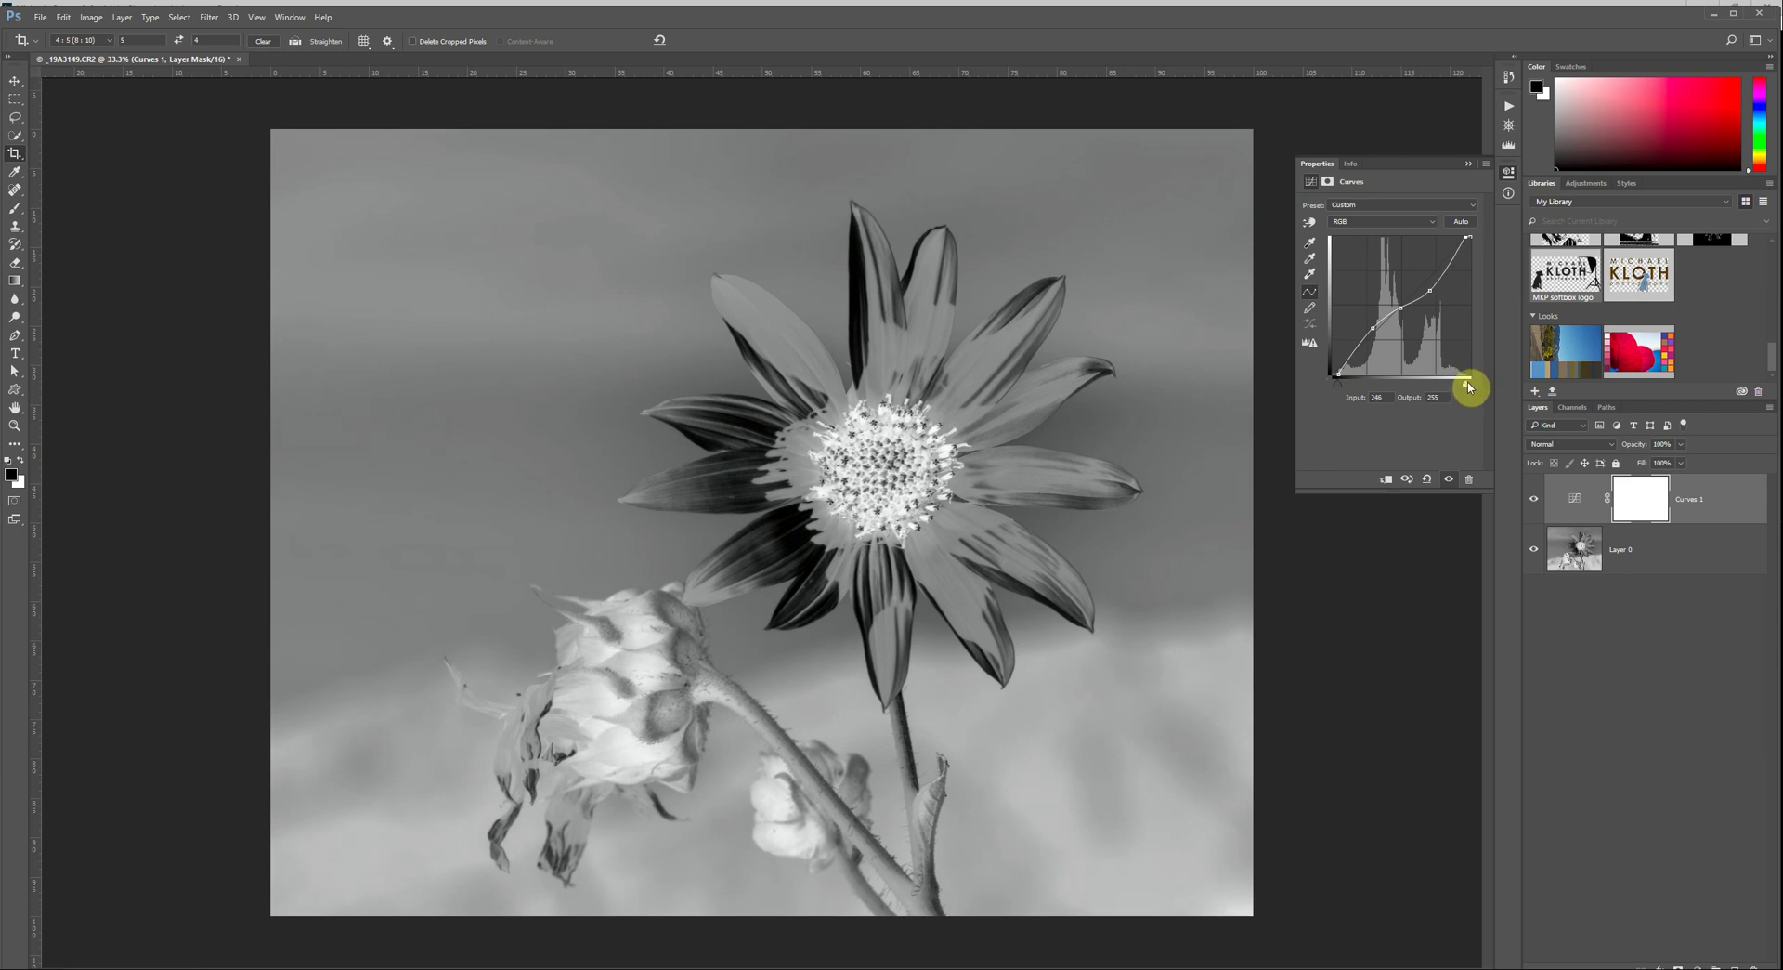
Toggle the Curves layer's visibility to compare before and after, leaving it on
{"action": "left_click", "coordinate": [1532, 501]}
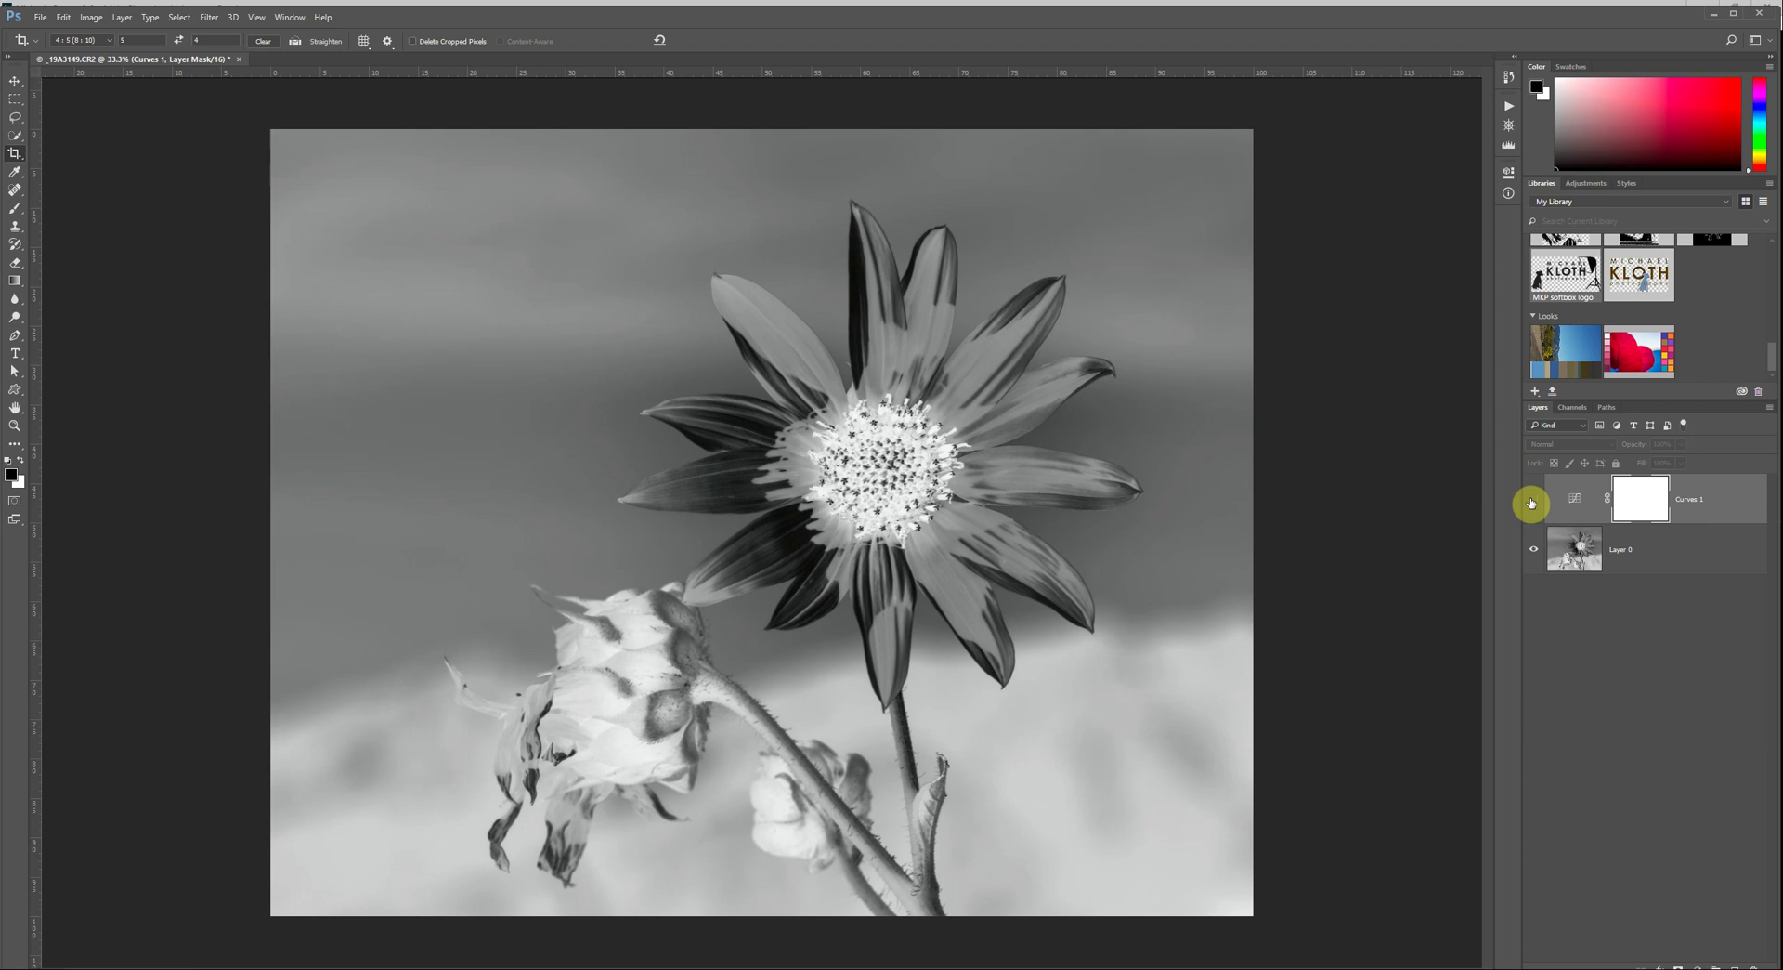
{"action": "left_click", "coordinate": [1533, 501]}
{"action": "left_click", "coordinate": [1533, 502]}
{"action": "left_click", "coordinate": [1533, 501]}
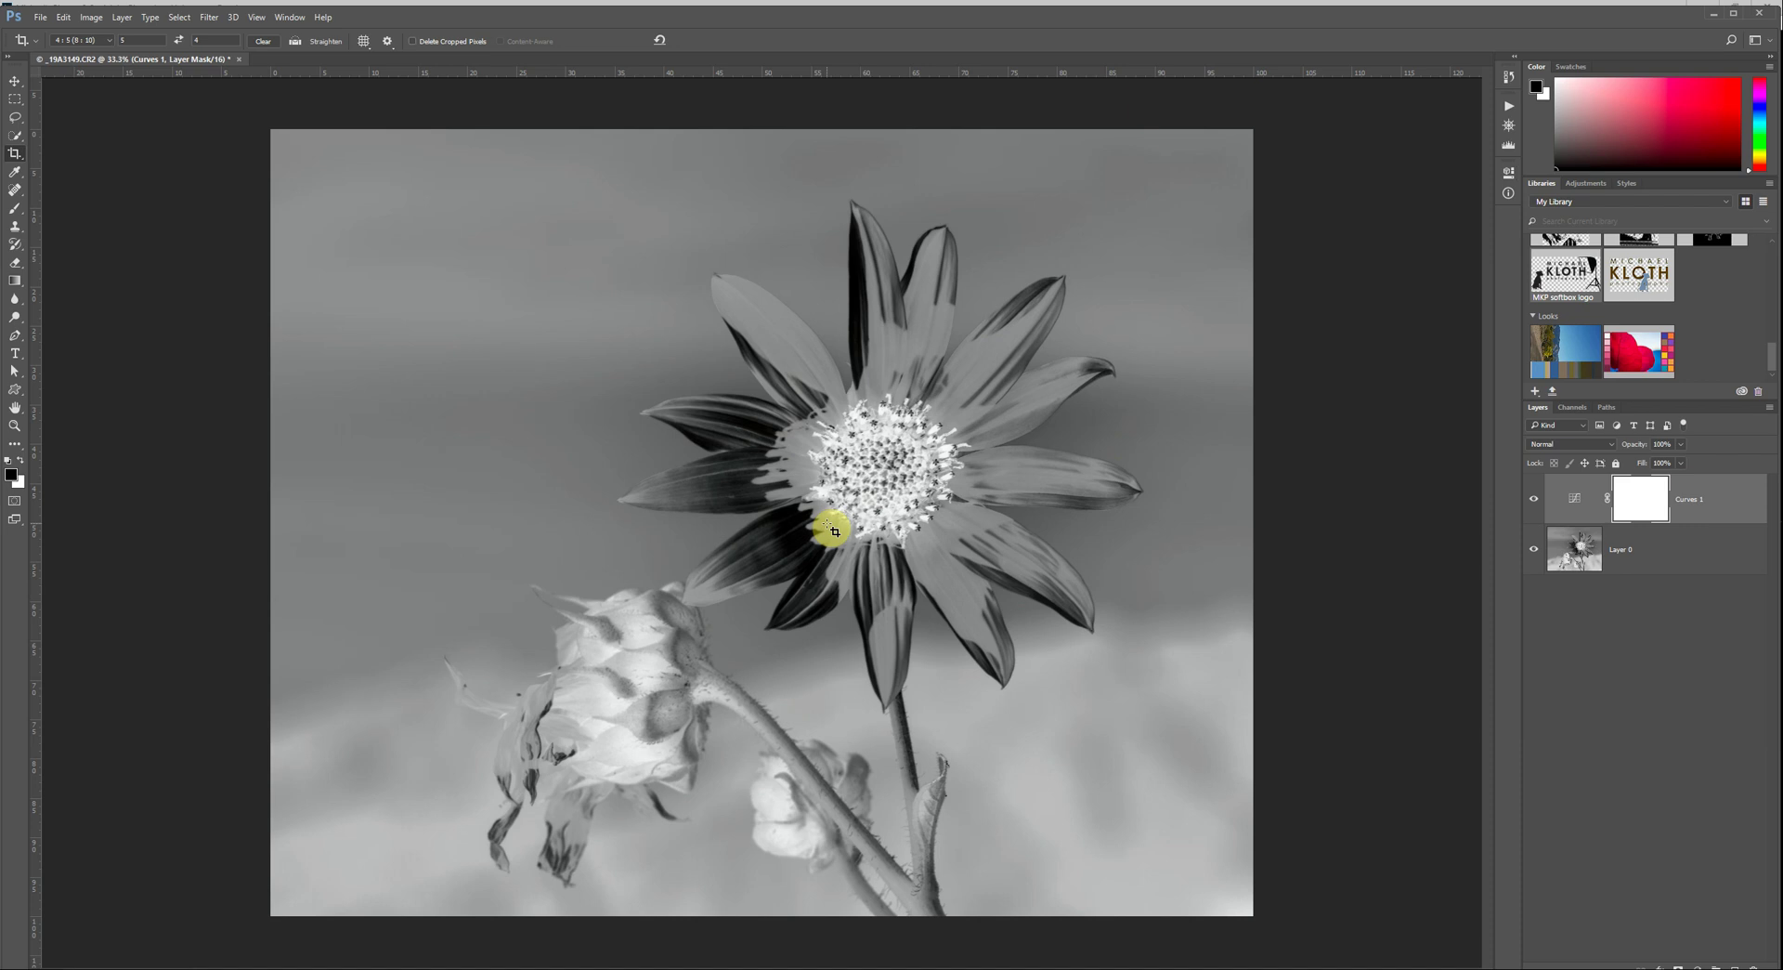
{"action": "left_click", "coordinate": [1534, 500]}
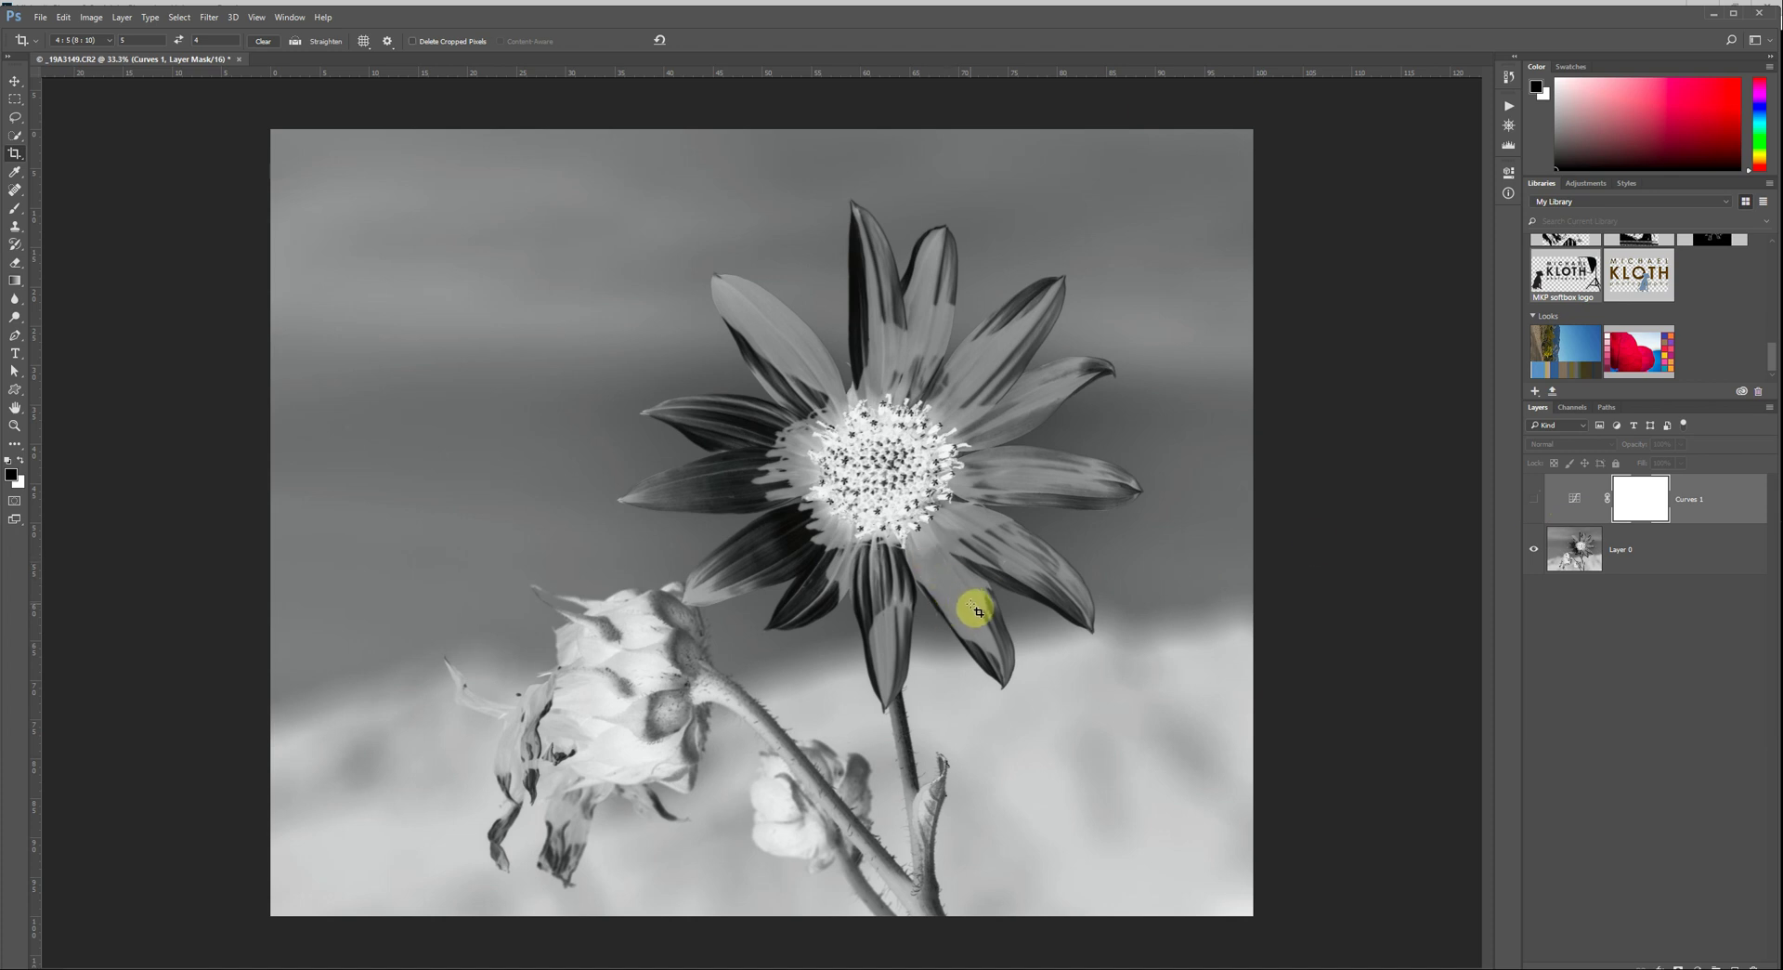
{"action": "left_click", "coordinate": [1537, 502]}
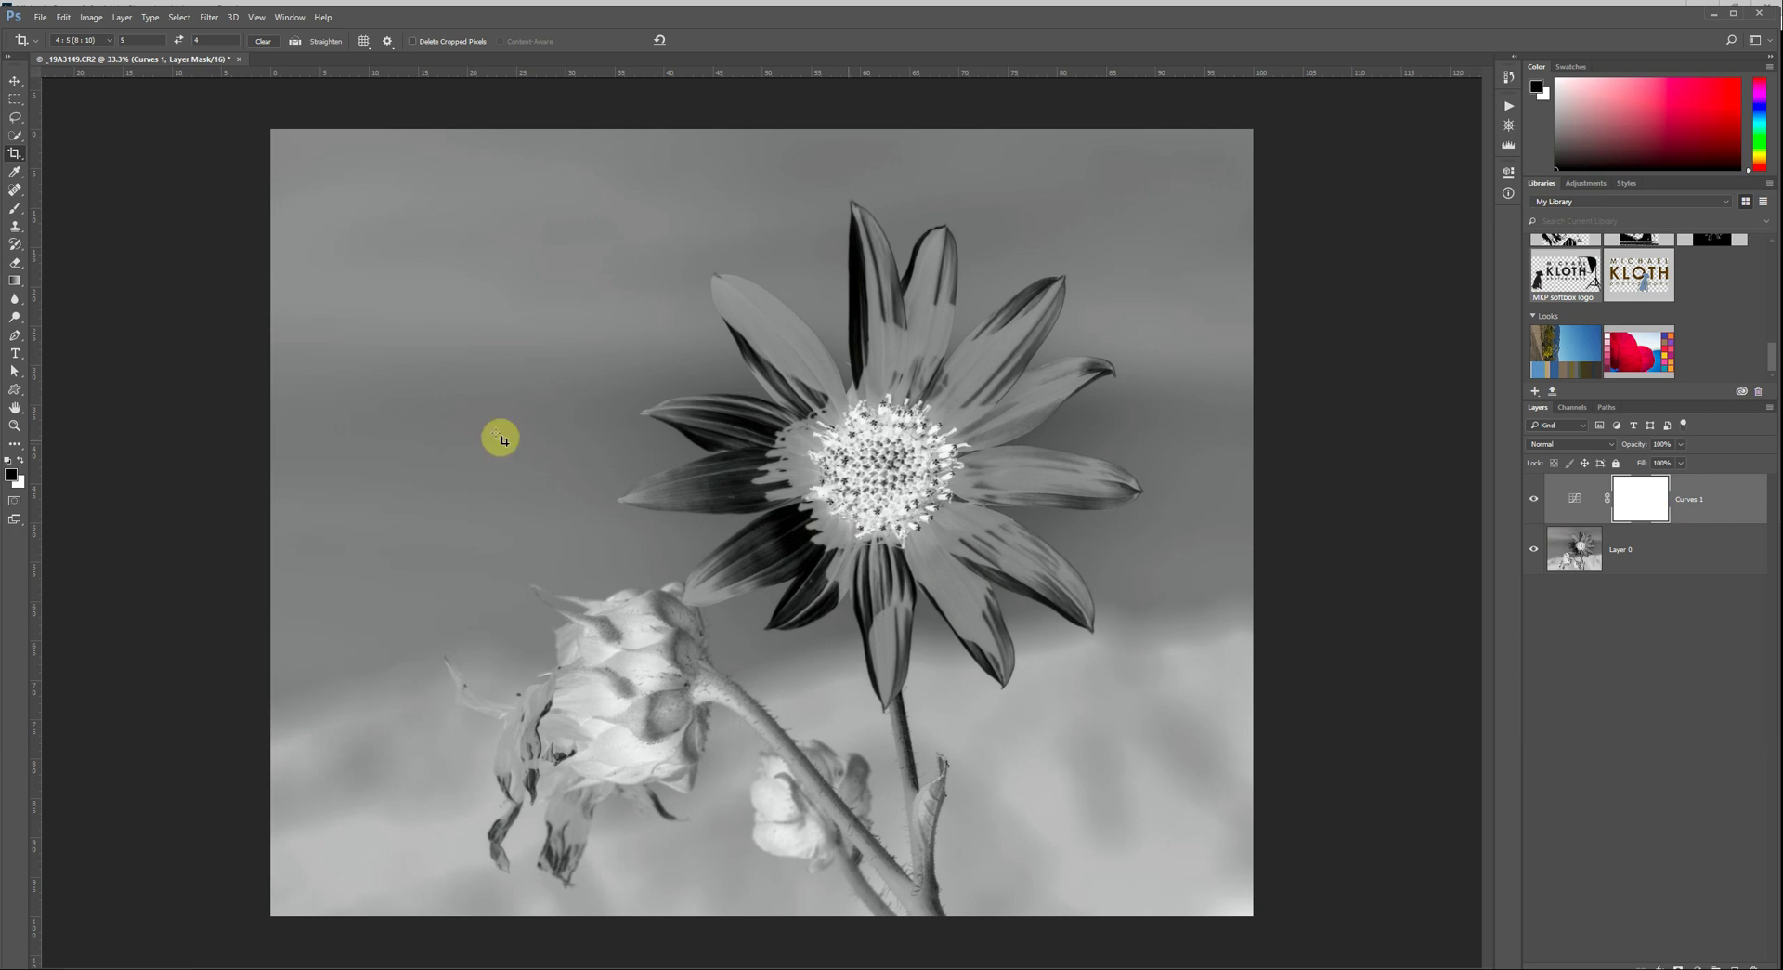
Switch to the Brush tool and enlarge its brush size
{"action": "left_click", "coordinate": [17, 213]}
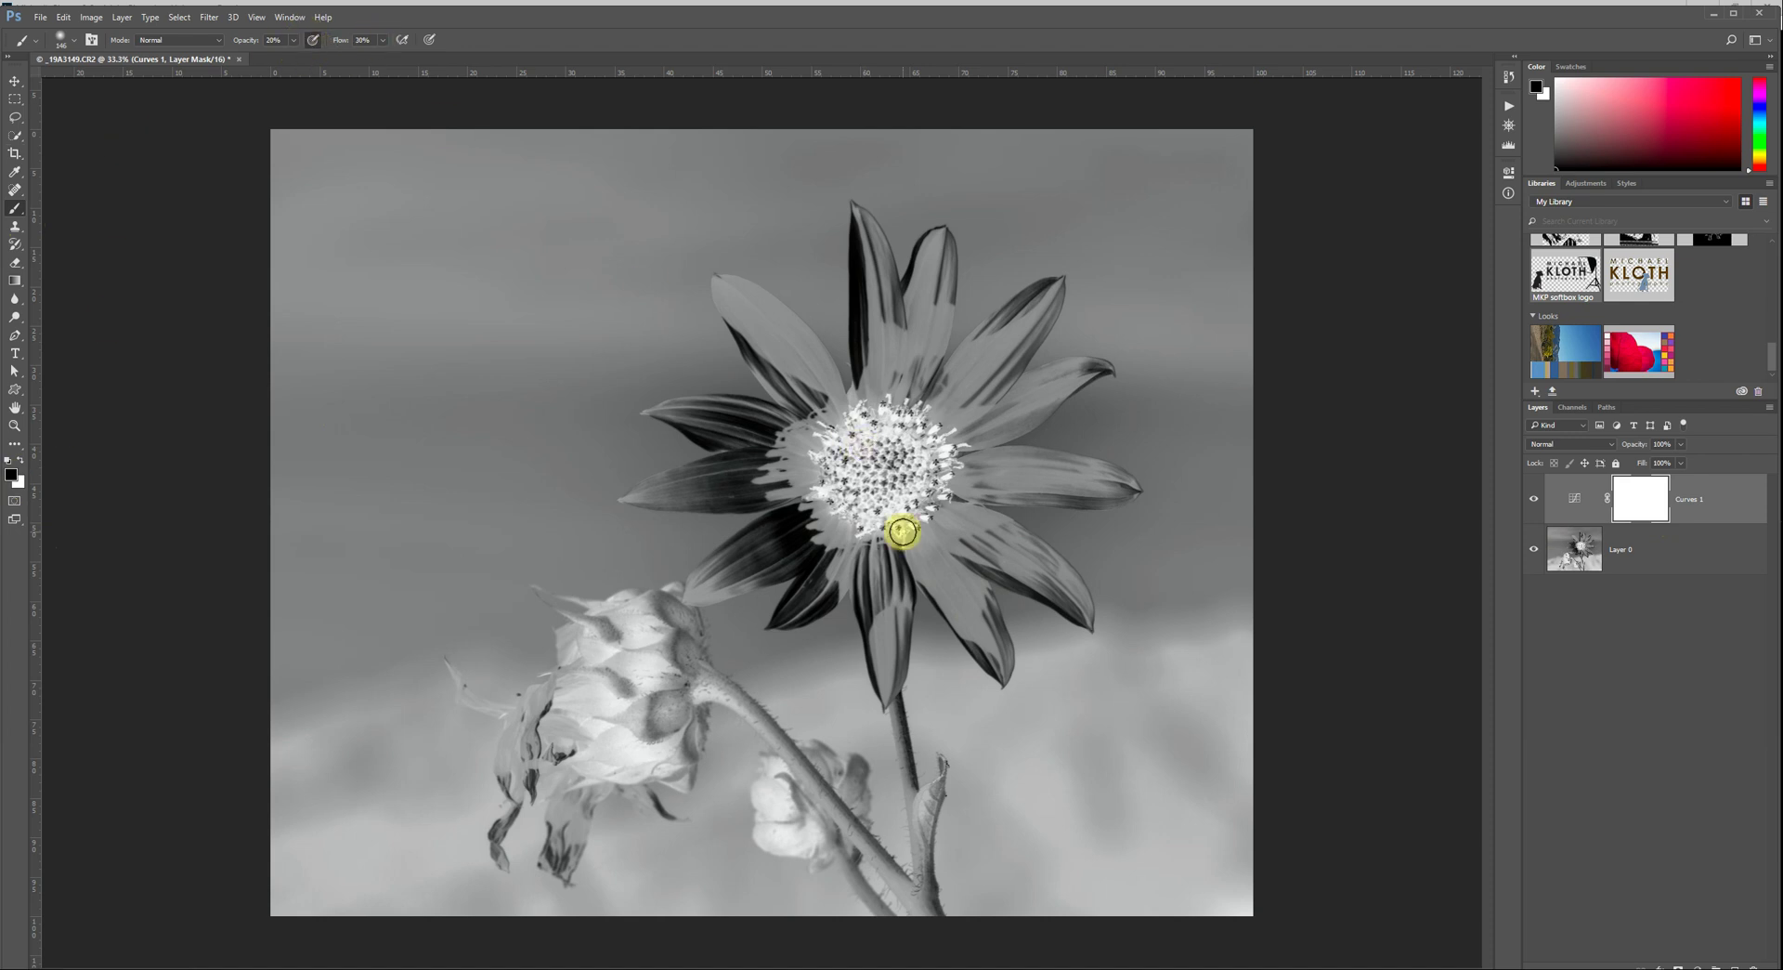
{"action": "right_click", "coordinate": [902, 531]}
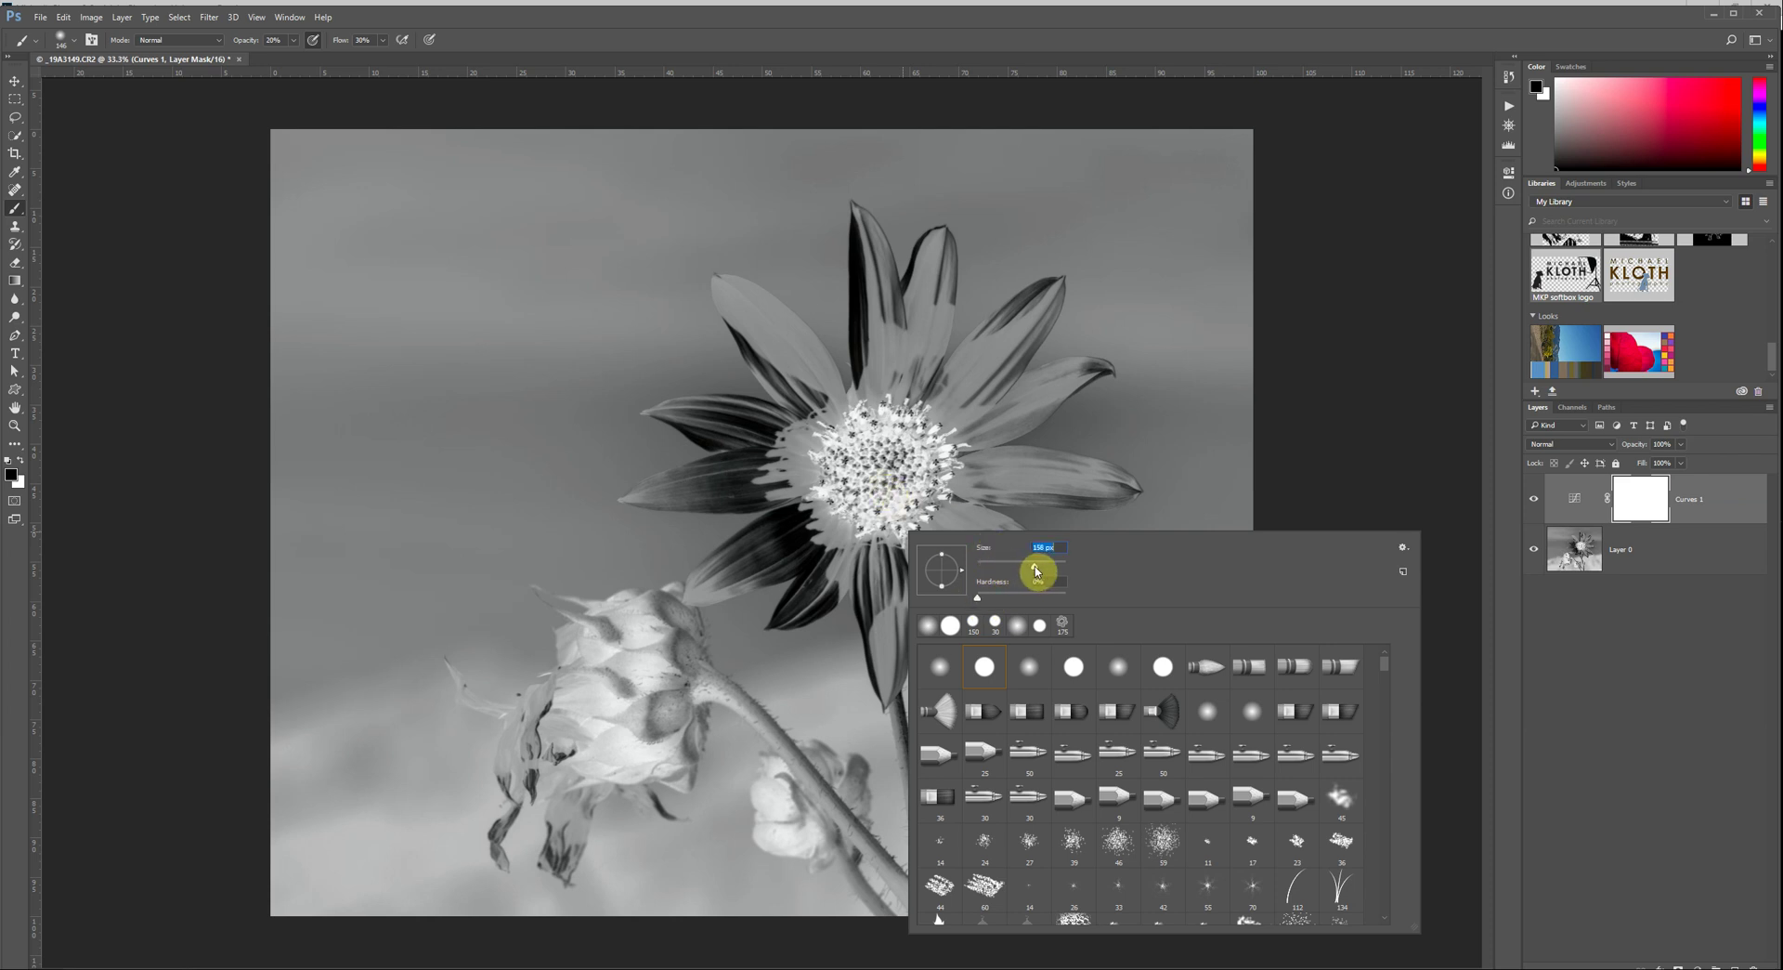
{"action": "left_click_drag", "start_coordinate": [1035, 571], "coordinate": [1074, 5]}
{"action": "key", "text": "Return"}
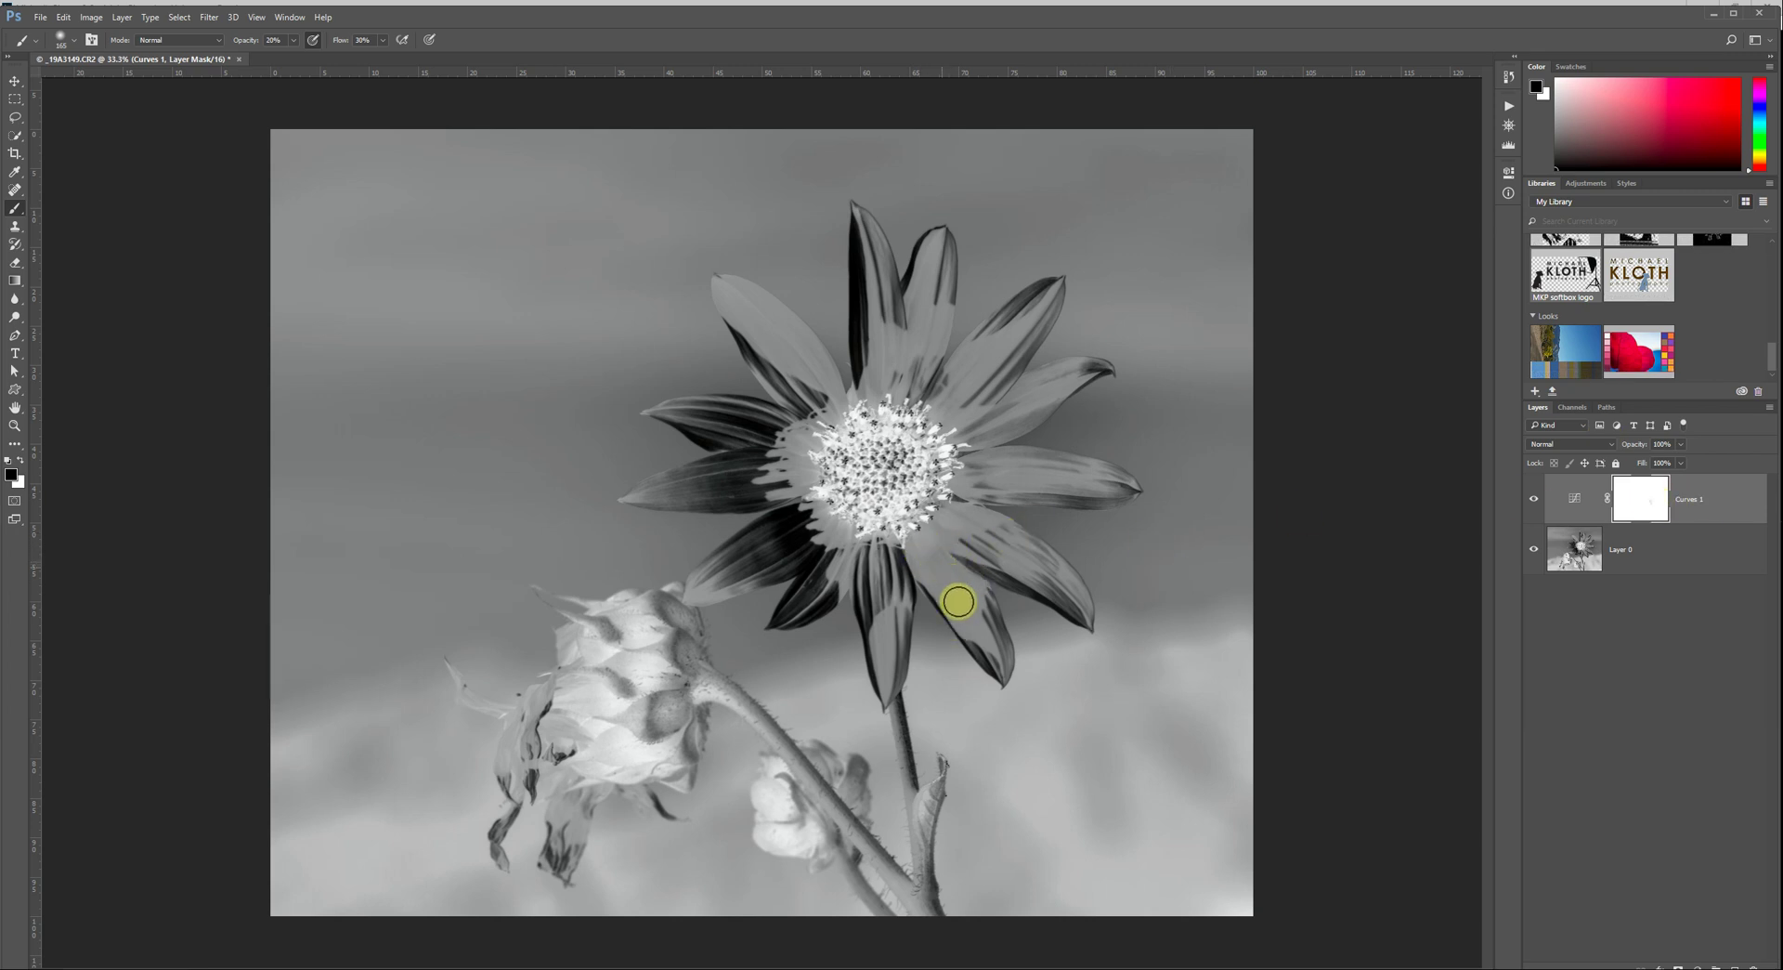
Paint the Curves 1 mask over the lower petal and the petals left of centre
{"action": "left_click", "coordinate": [917, 521]}
{"action": "mouse_move", "coordinate": [950, 580]}
{"action": "left_mouse_down"}
{"action": "mouse_move", "coordinate": [956, 498]}
{"action": "mouse_move", "coordinate": [985, 557]}
{"action": "left_mouse_up"}
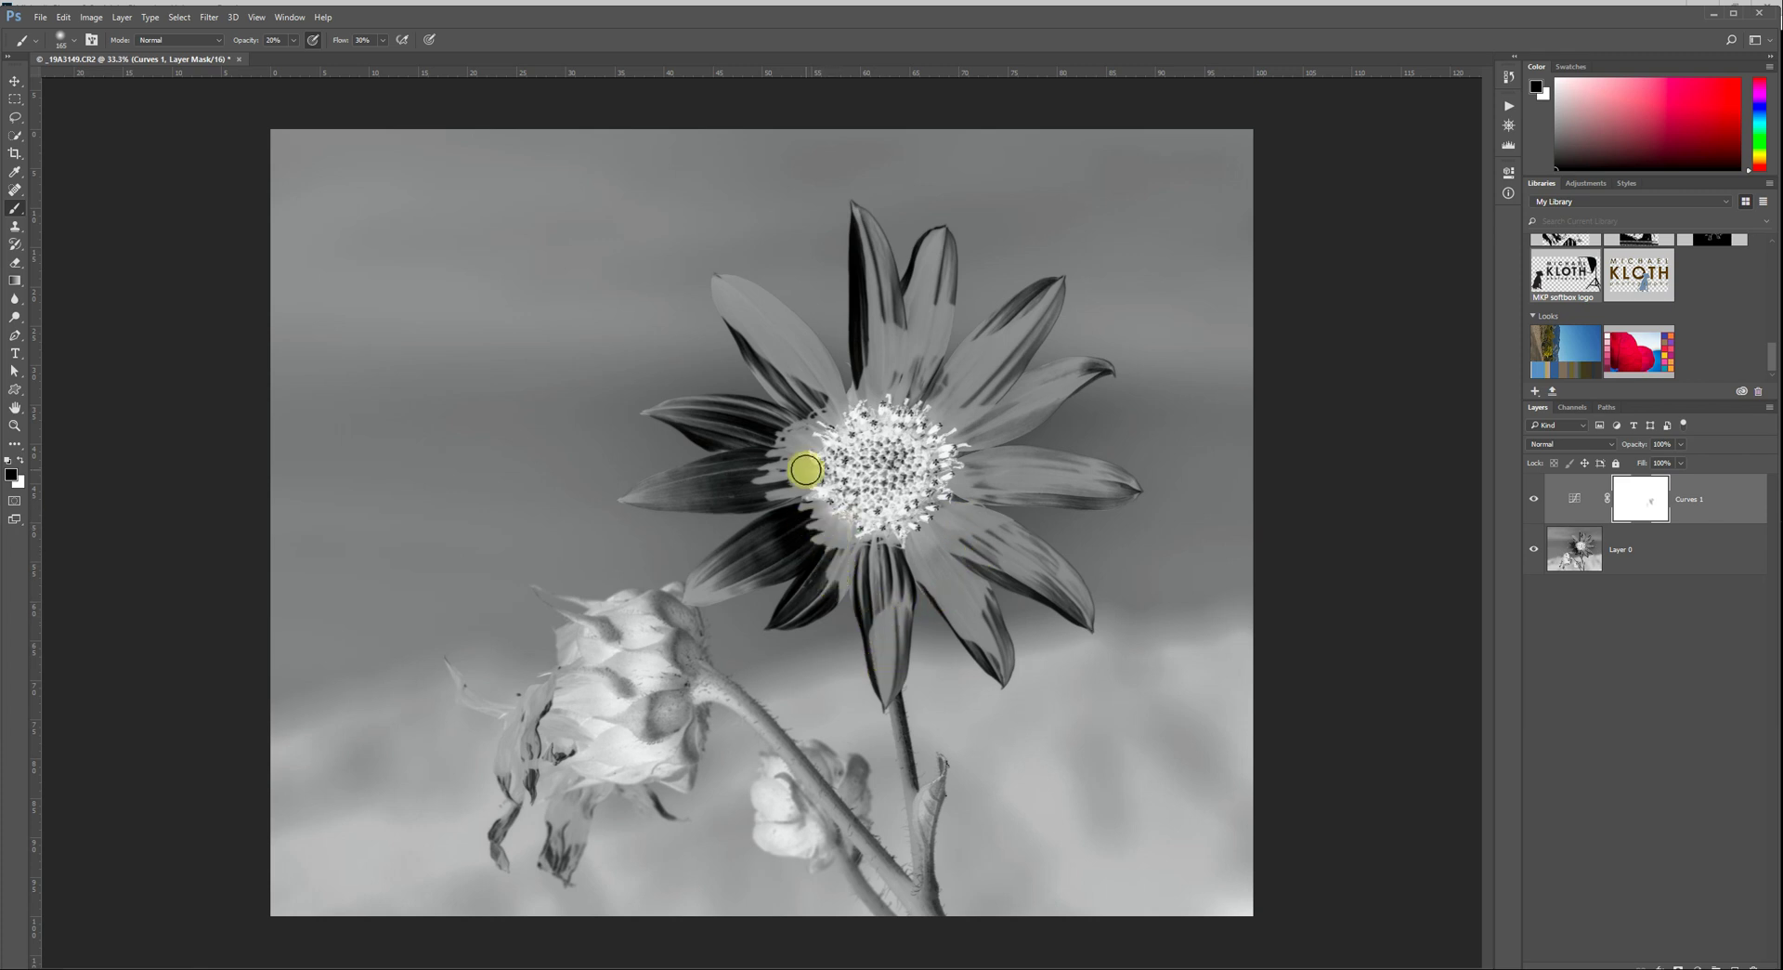
{"action": "mouse_move", "coordinate": [805, 470]}
{"action": "left_mouse_down"}
{"action": "mouse_move", "coordinate": [815, 388]}
{"action": "mouse_move", "coordinate": [757, 311]}
{"action": "mouse_move", "coordinate": [818, 361]}
{"action": "mouse_move", "coordinate": [694, 246]}
{"action": "mouse_move", "coordinate": [853, 403]}
{"action": "mouse_move", "coordinate": [786, 293]}
{"action": "mouse_move", "coordinate": [892, 329]}
{"action": "mouse_move", "coordinate": [889, 360]}
{"action": "mouse_move", "coordinate": [888, 276]}
{"action": "mouse_move", "coordinate": [897, 369]}
{"action": "mouse_move", "coordinate": [924, 309]}
{"action": "mouse_move", "coordinate": [911, 290]}
{"action": "mouse_move", "coordinate": [907, 375]}
{"action": "mouse_move", "coordinate": [920, 289]}
{"action": "mouse_move", "coordinate": [910, 418]}
{"action": "mouse_move", "coordinate": [979, 348]}
{"action": "mouse_move", "coordinate": [952, 415]}
{"action": "mouse_move", "coordinate": [1044, 315]}
{"action": "mouse_move", "coordinate": [894, 470]}
{"action": "mouse_move", "coordinate": [1069, 375]}
{"action": "mouse_move", "coordinate": [982, 467]}
{"action": "mouse_move", "coordinate": [1057, 479]}
{"action": "mouse_move", "coordinate": [979, 473]}
{"action": "mouse_move", "coordinate": [1069, 474]}
{"action": "mouse_move", "coordinate": [970, 473]}
{"action": "mouse_move", "coordinate": [1082, 475]}
{"action": "mouse_move", "coordinate": [790, 441]}
{"action": "mouse_move", "coordinate": [1073, 470]}
{"action": "mouse_move", "coordinate": [906, 485]}
{"action": "mouse_move", "coordinate": [917, 514]}
{"action": "mouse_move", "coordinate": [991, 532]}
{"action": "mouse_move", "coordinate": [924, 544]}
{"action": "mouse_move", "coordinate": [984, 656]}
{"action": "mouse_move", "coordinate": [872, 603]}
{"action": "mouse_move", "coordinate": [892, 683]}
{"action": "left_mouse_up"}
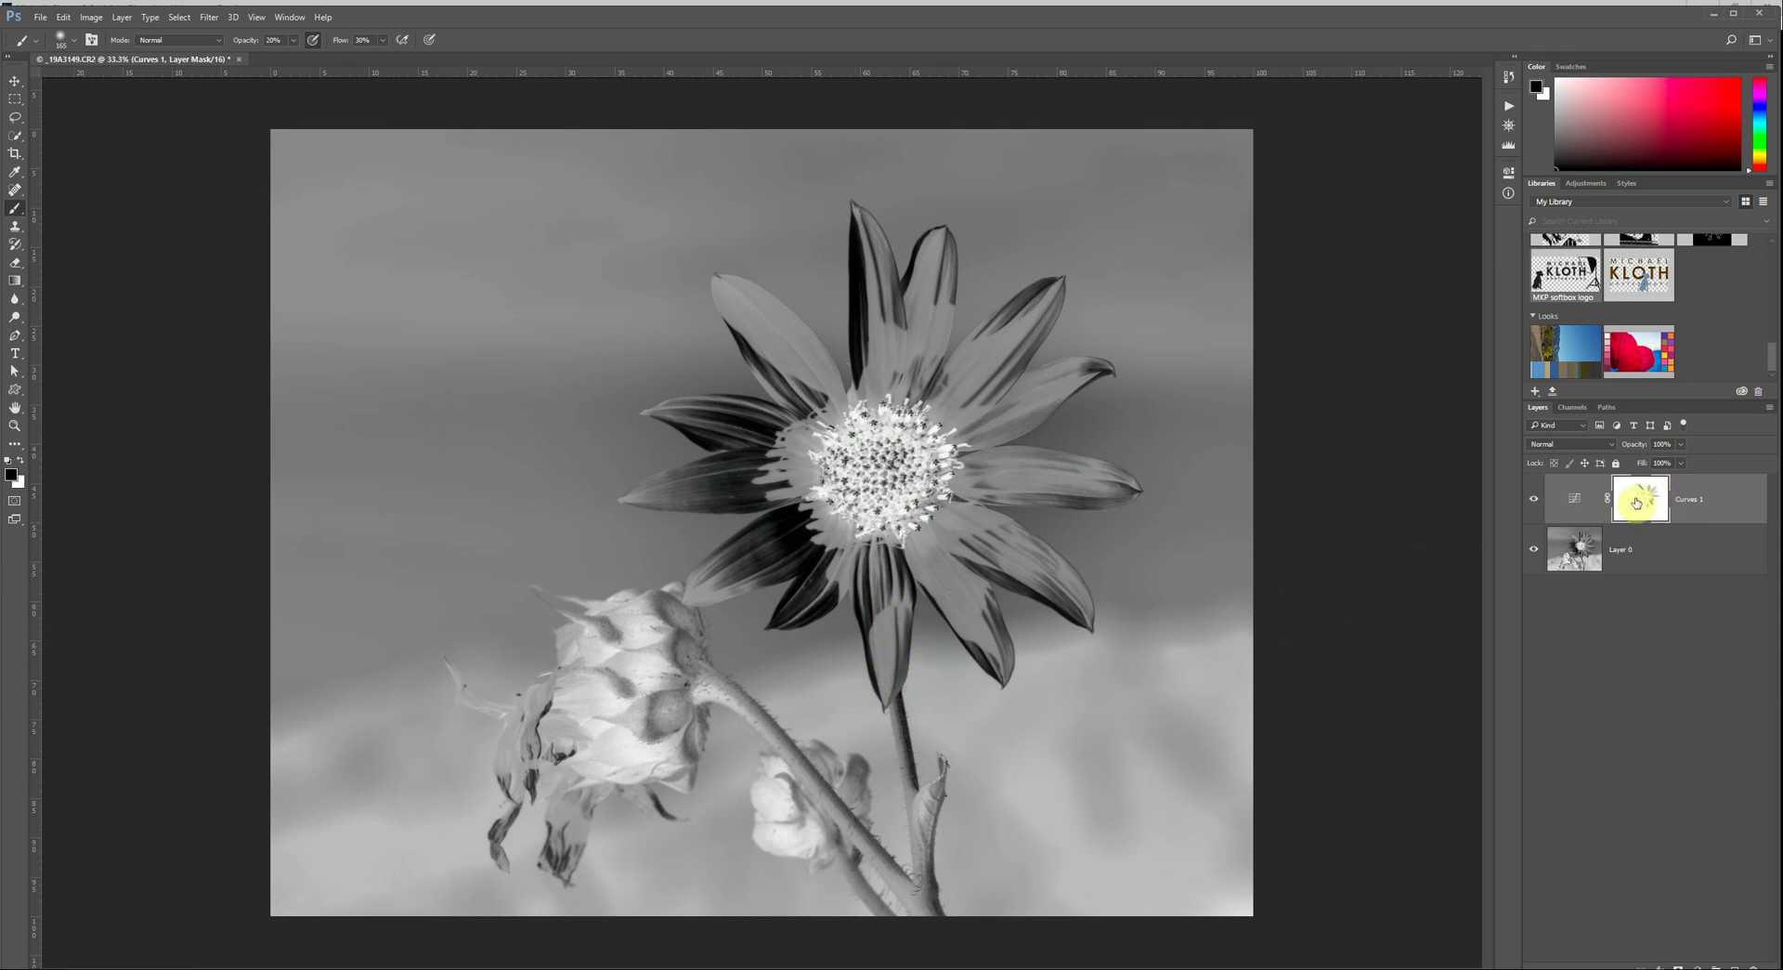
{"action": "left_click", "coordinate": [1534, 500]}
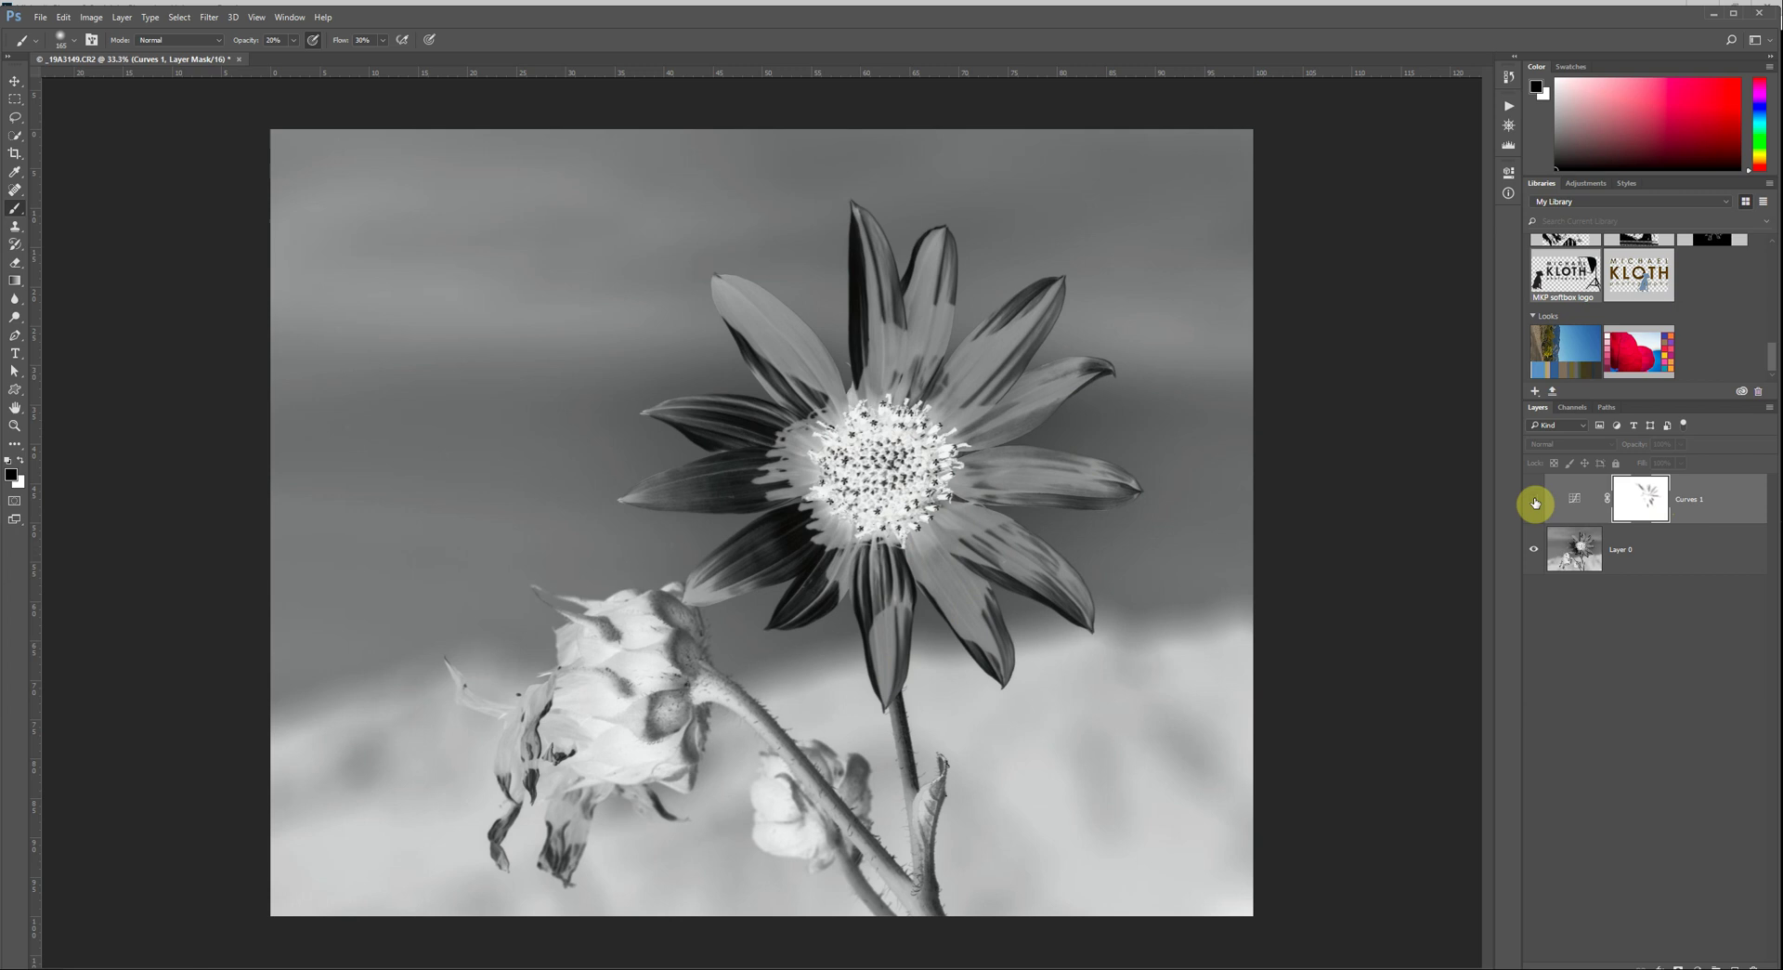
{"action": "left_click", "coordinate": [1535, 502]}
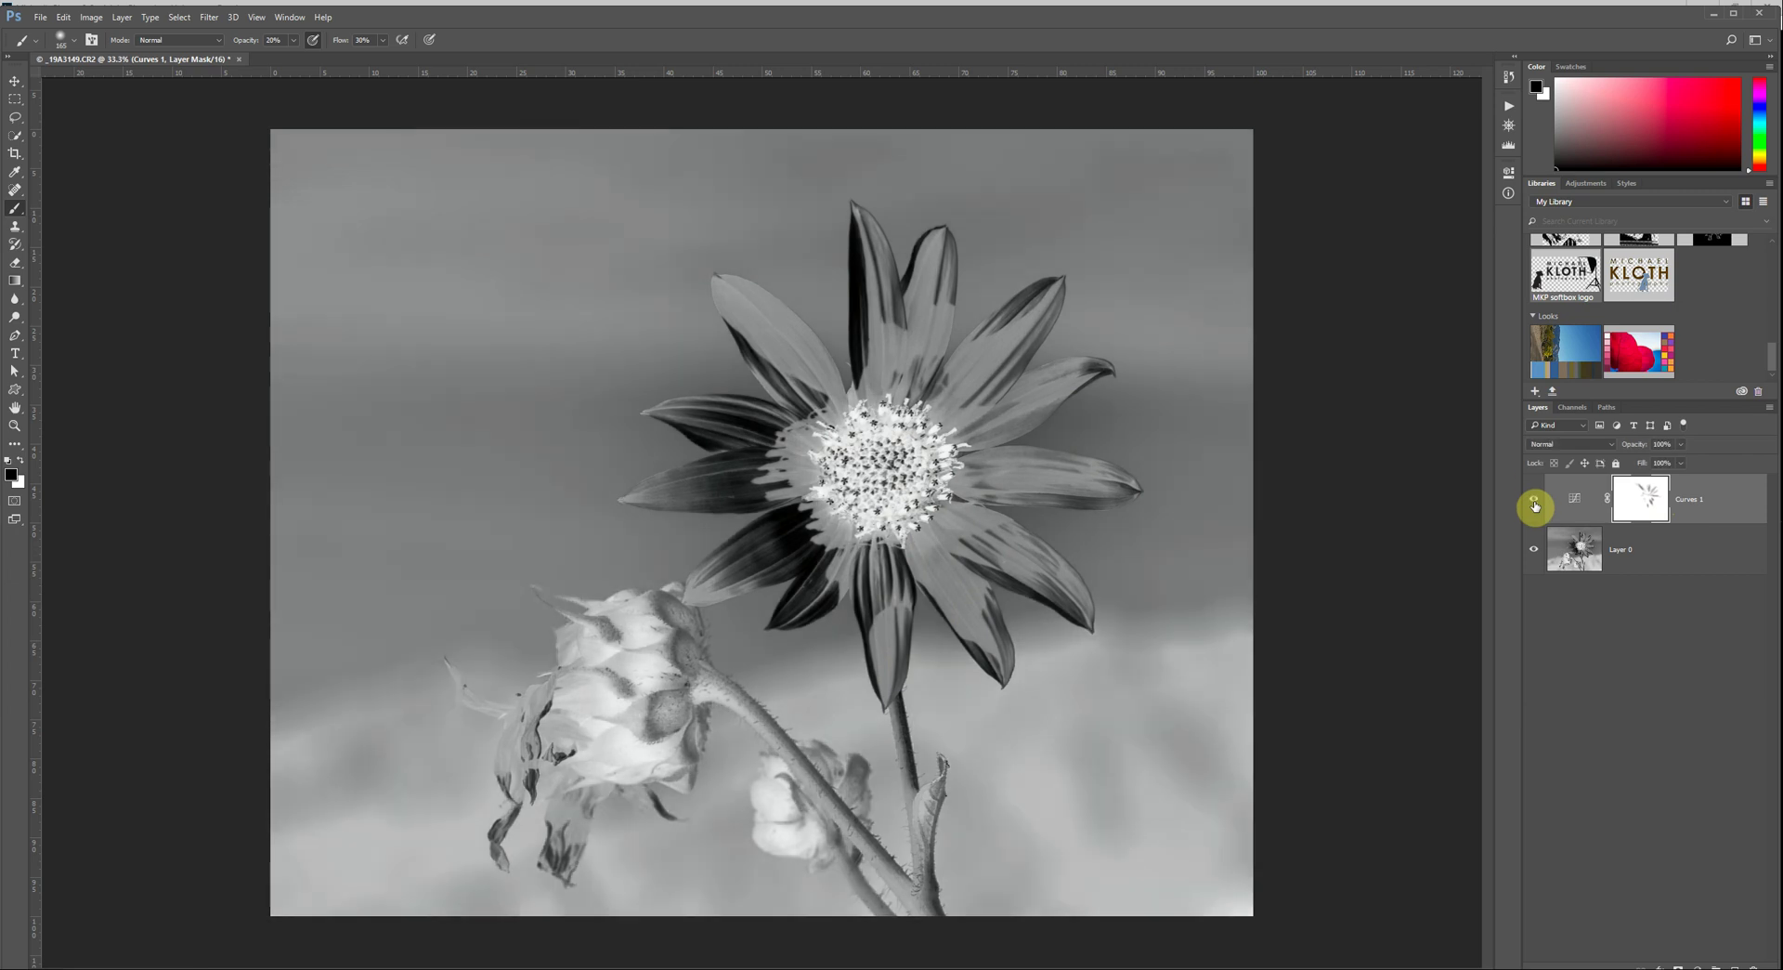
{"action": "left_click", "coordinate": [1534, 507]}
{"action": "left_click", "coordinate": [1535, 506]}
{"action": "left_click", "coordinate": [1568, 499]}
{"action": "double_click", "coordinate": [1597, 510]}
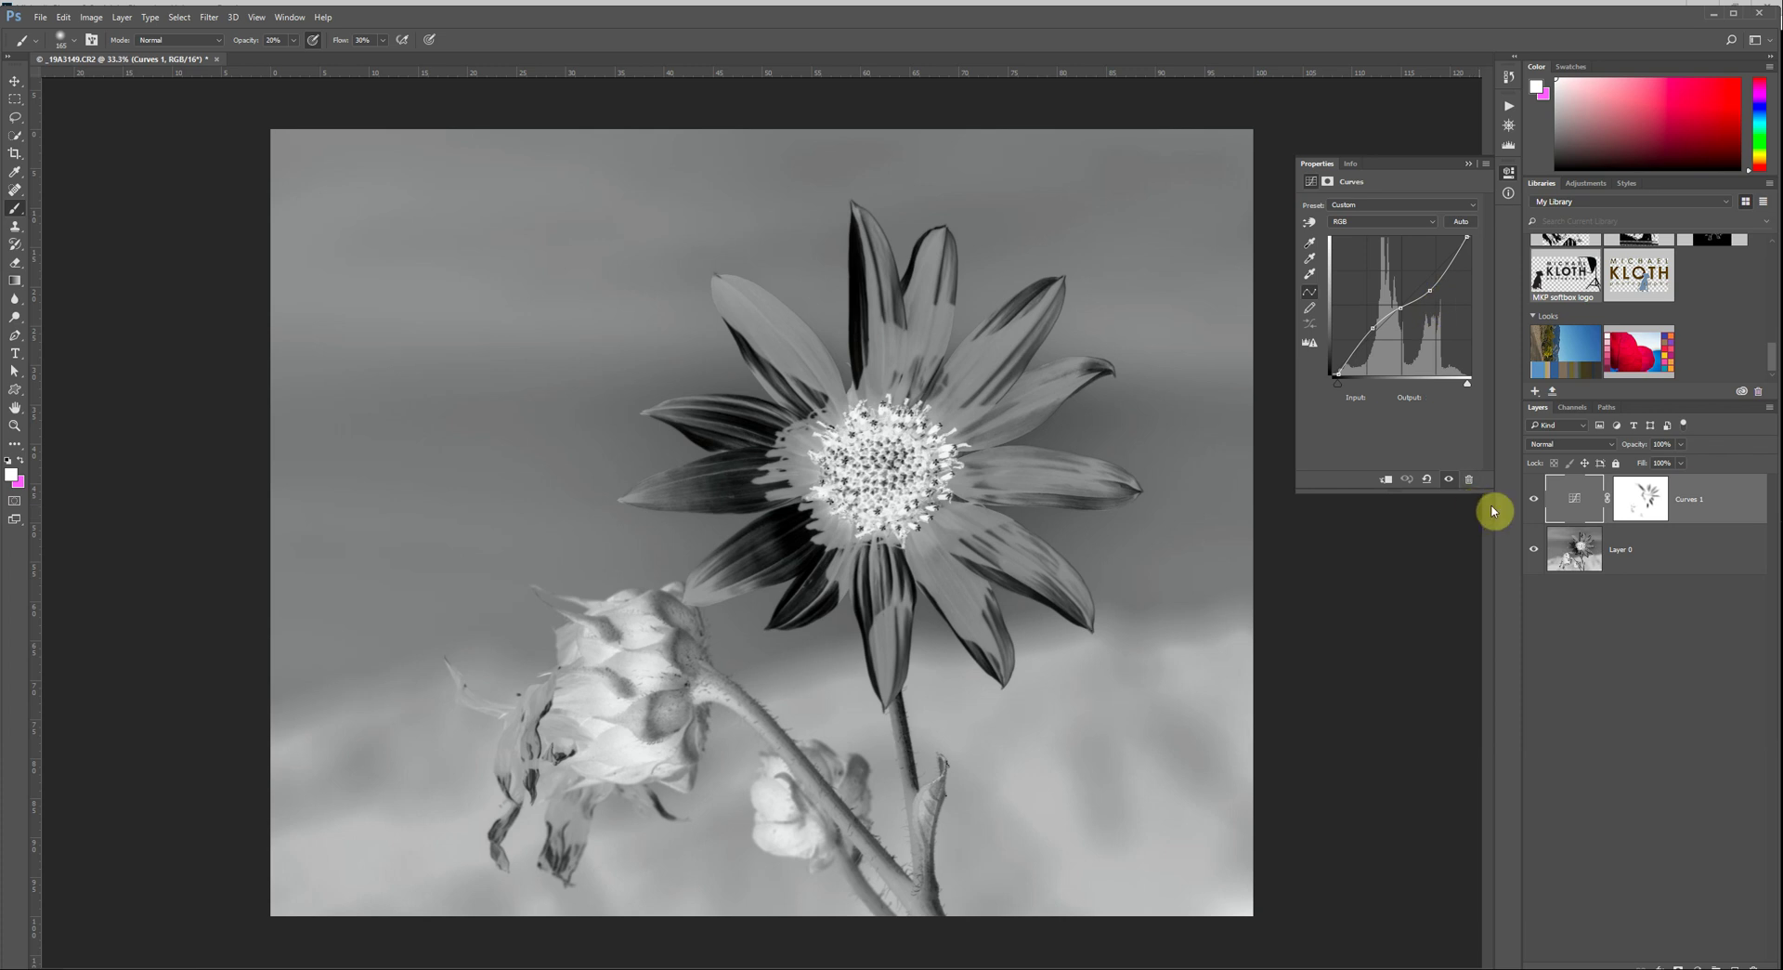
{"action": "left_click", "coordinate": [1546, 501]}
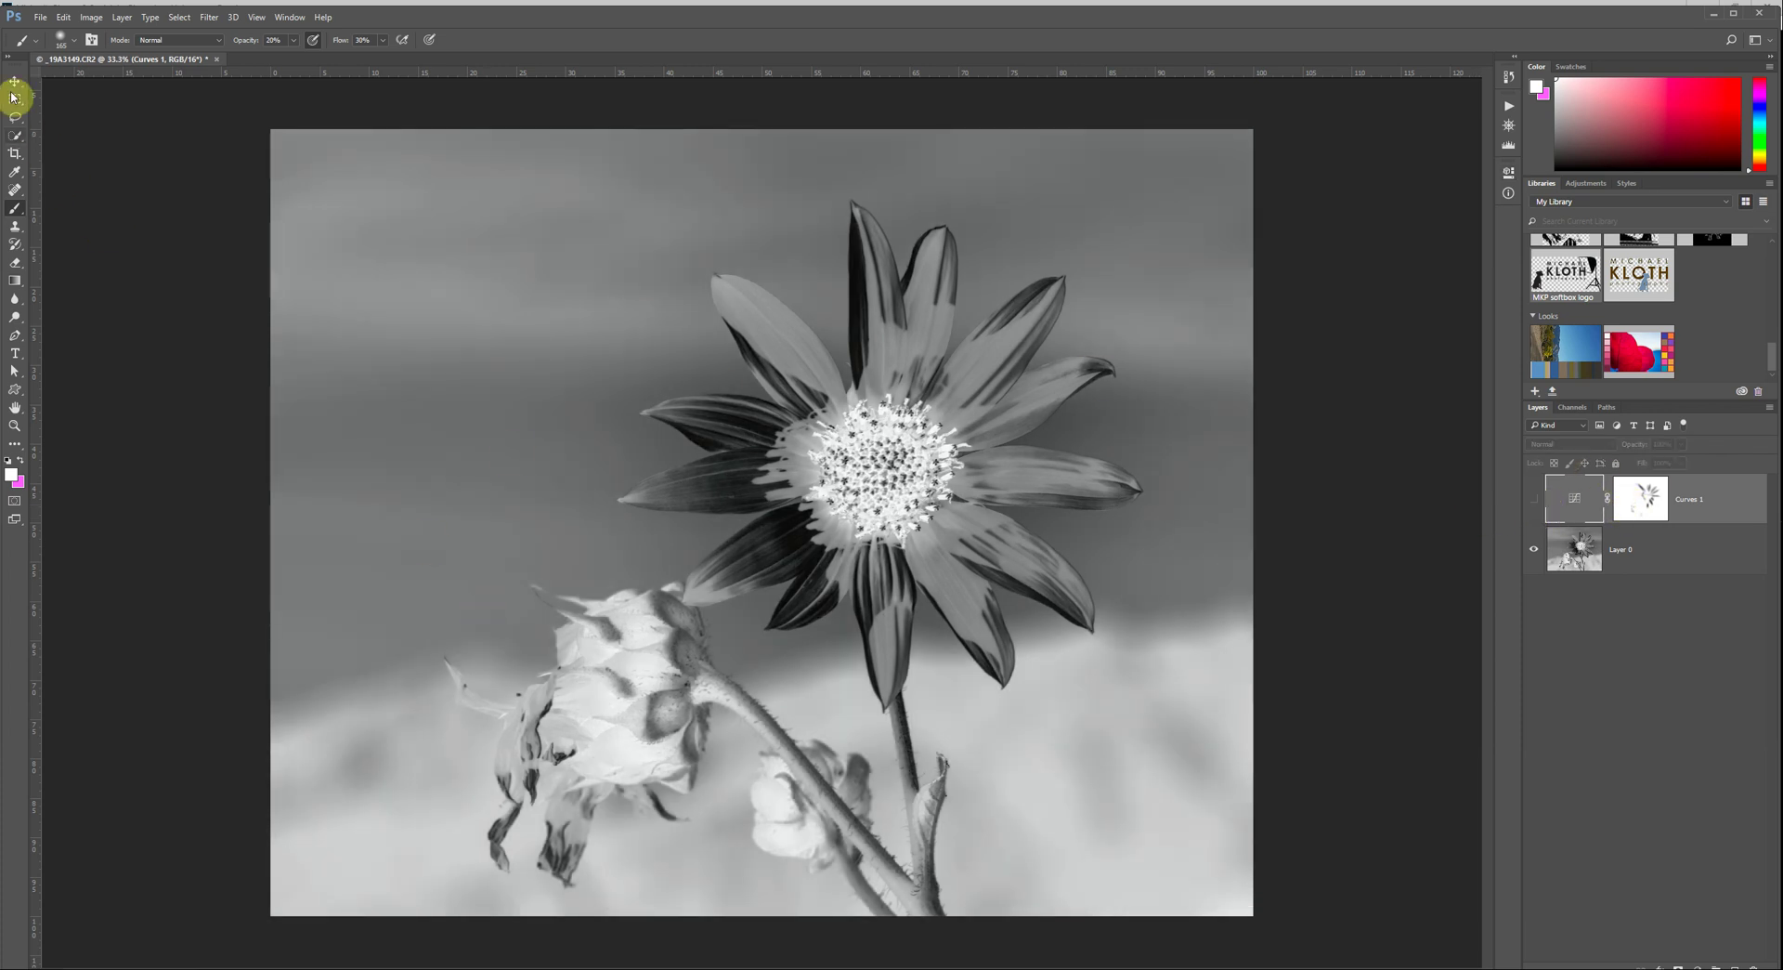
Save the sunflower negative, with its masked Curves 1 layer, as a Photoshop PSD
{"action": "left_click", "coordinate": [42, 18]}
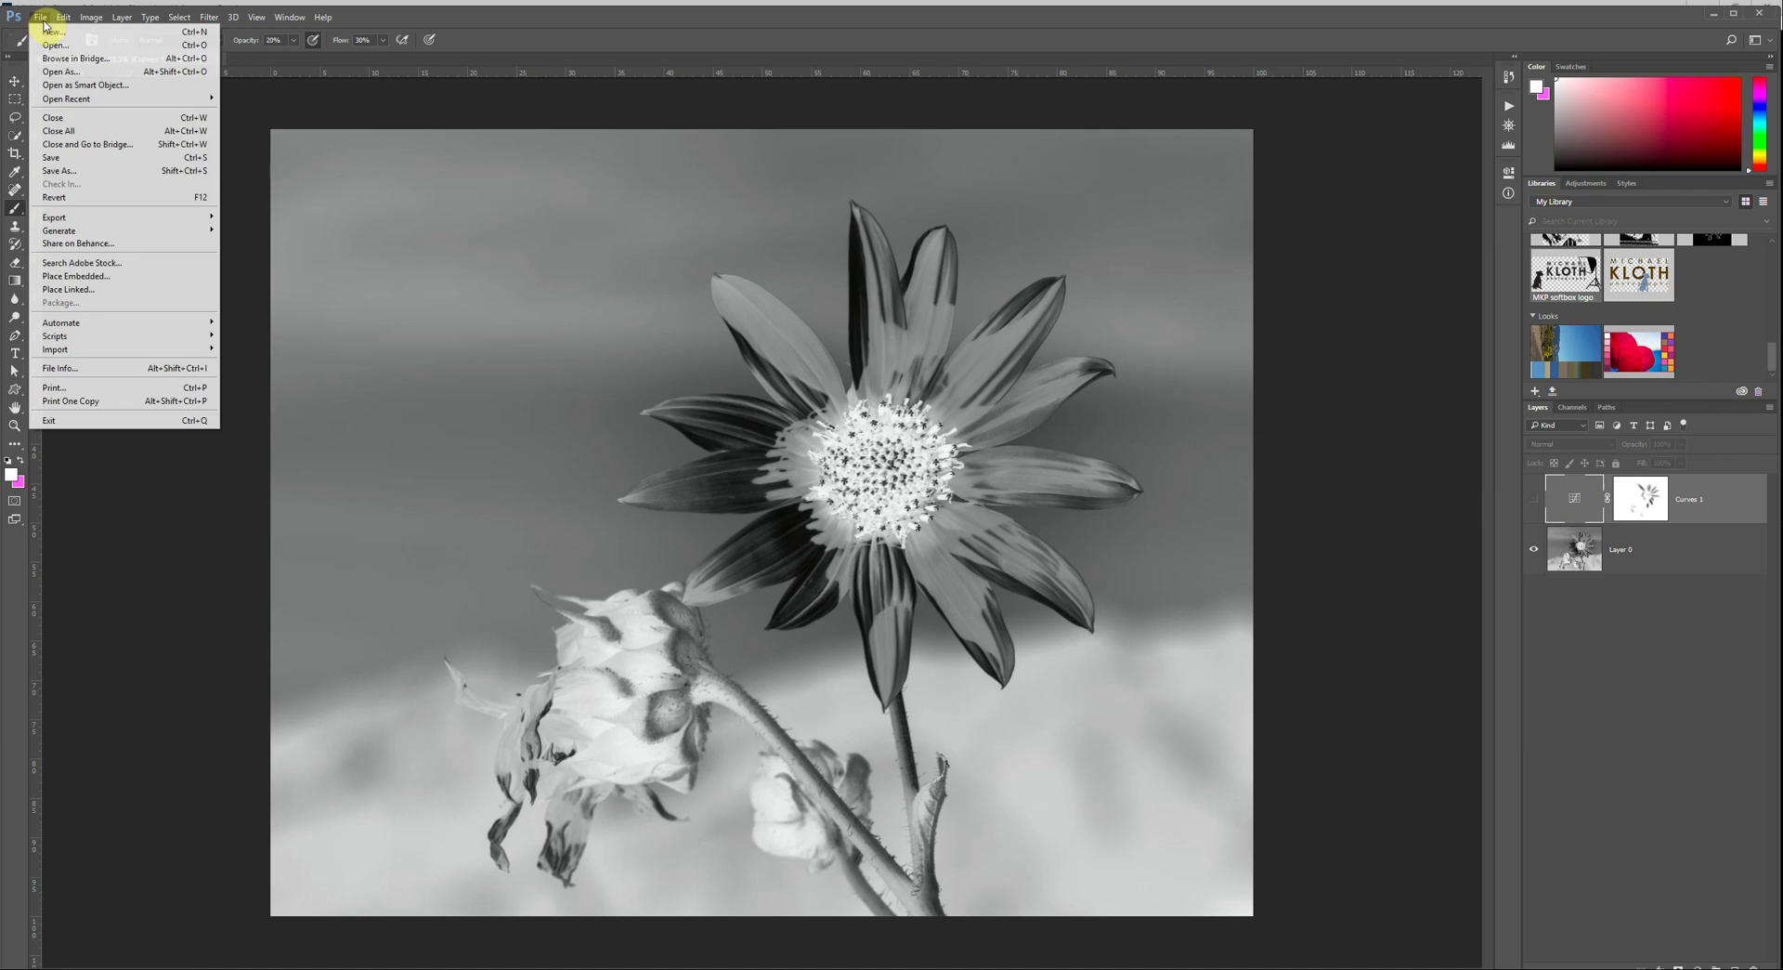
{"action": "left_click", "coordinate": [54, 157]}
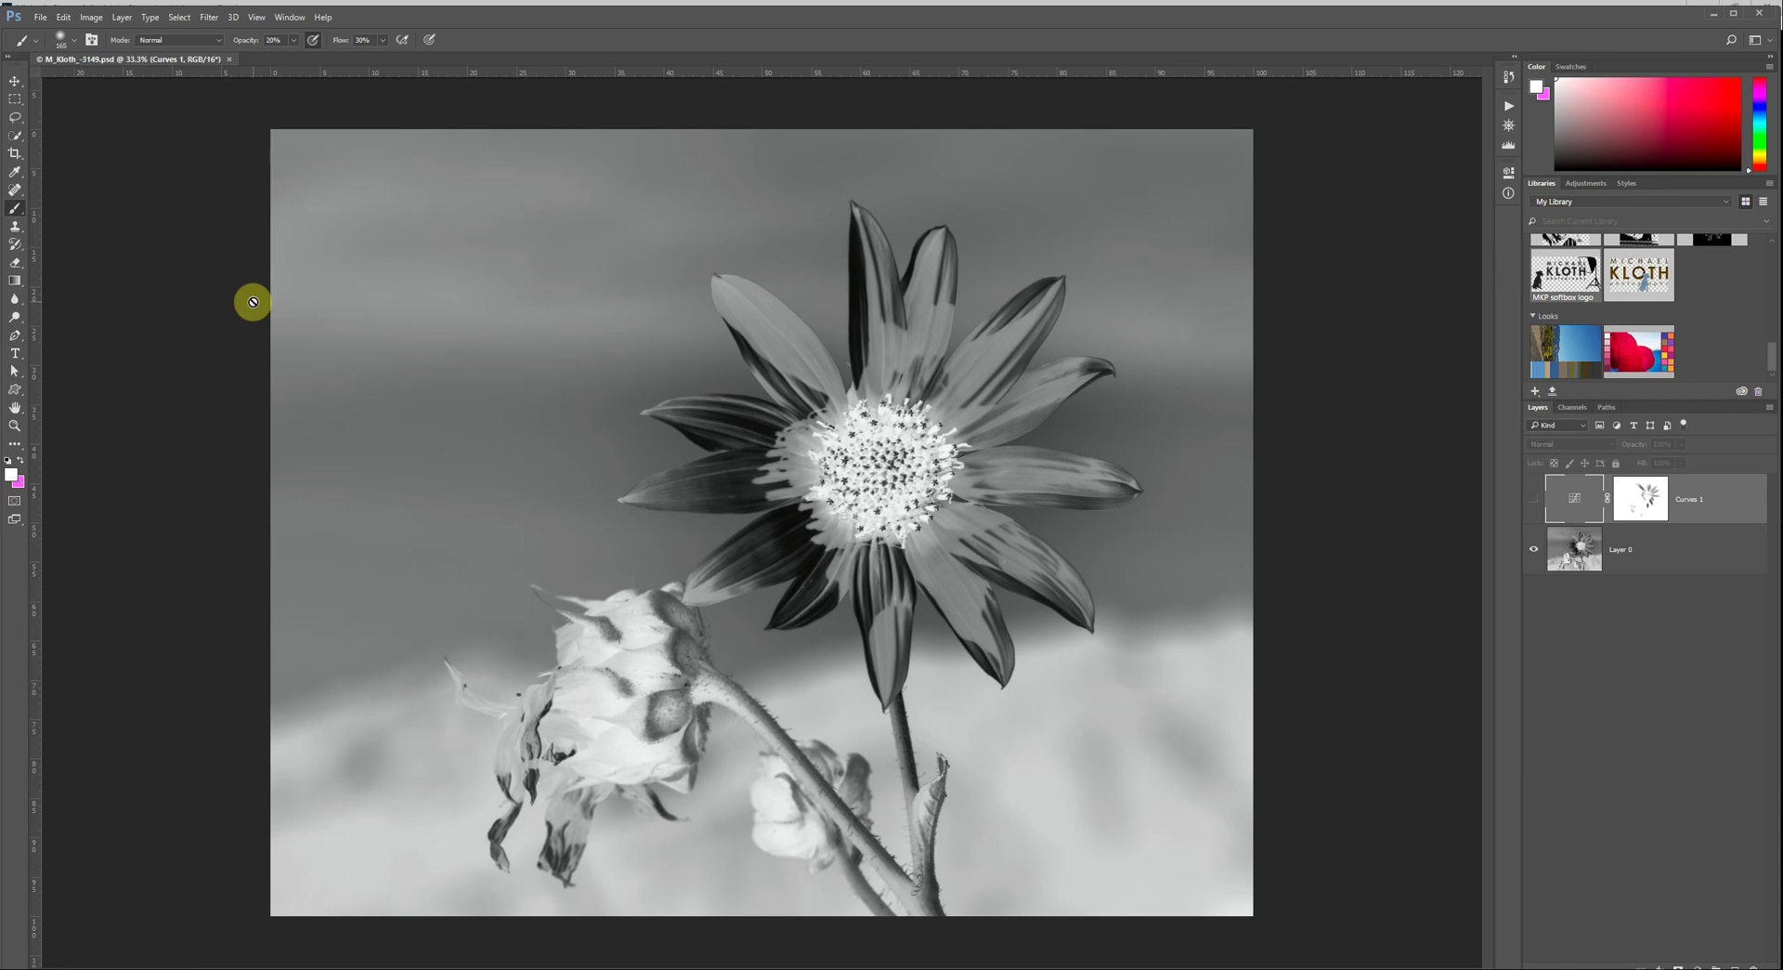
Open Save for Web (Legacy) for a JPEG and inspect the petal detail in the preview
{"action": "left_click", "coordinate": [41, 18]}
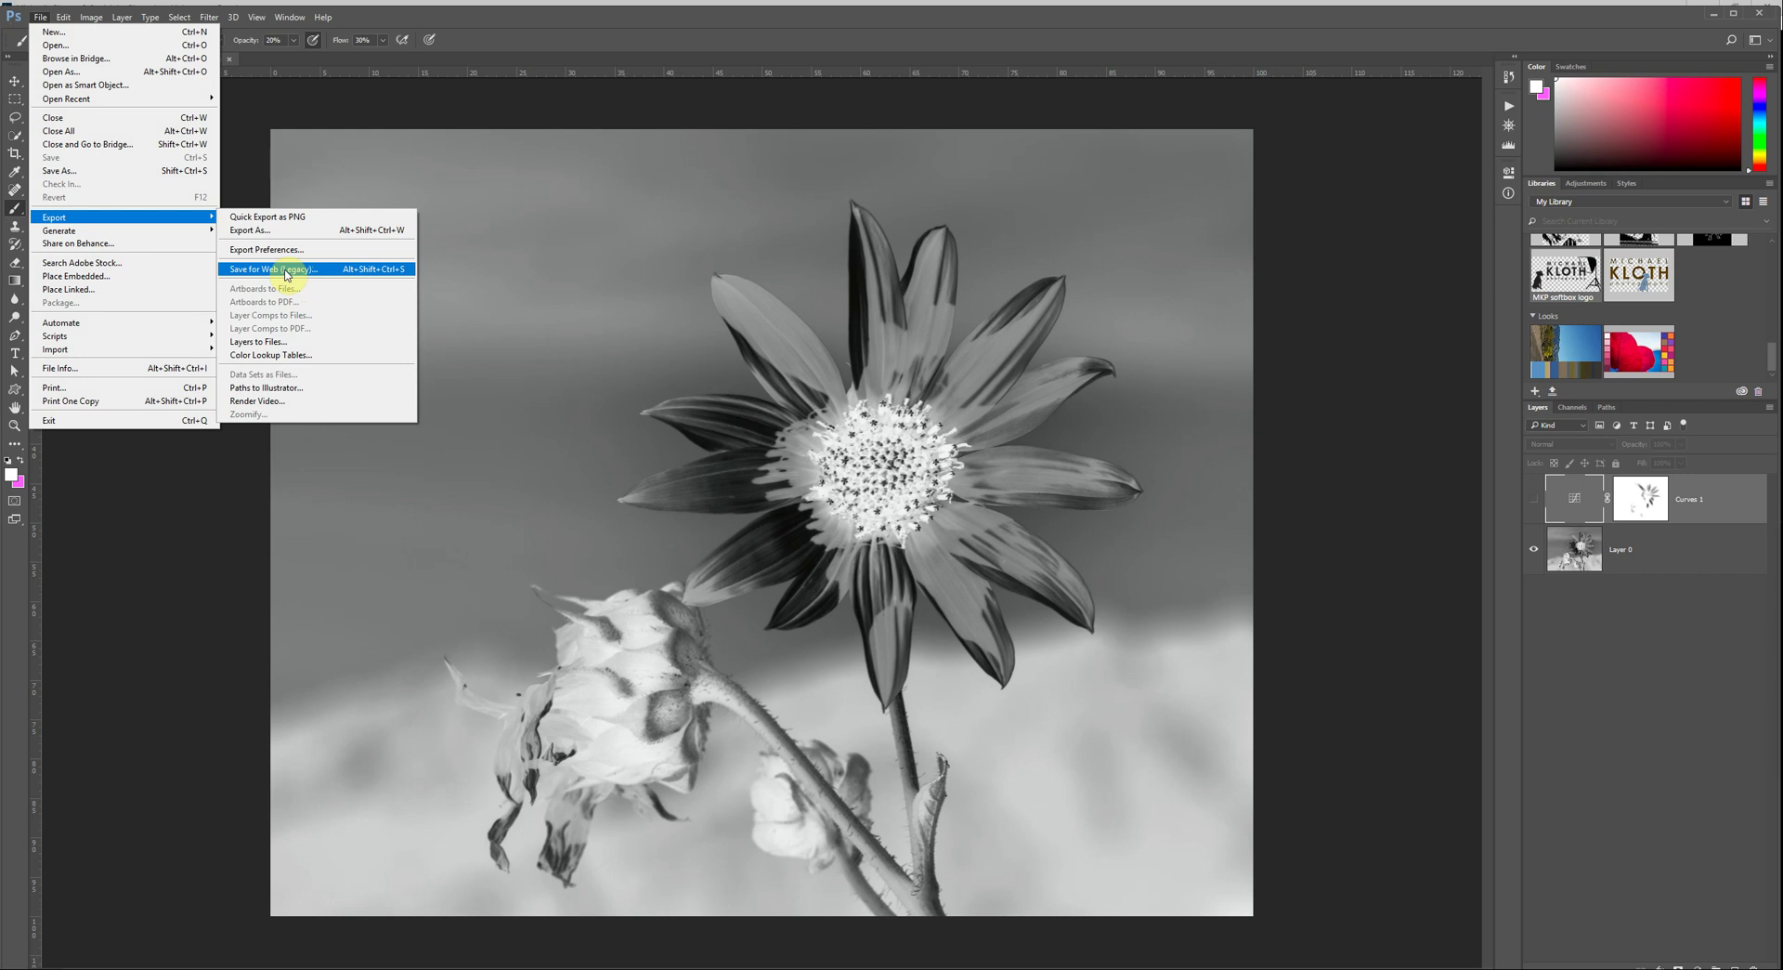
{"action": "left_click", "coordinate": [287, 272]}
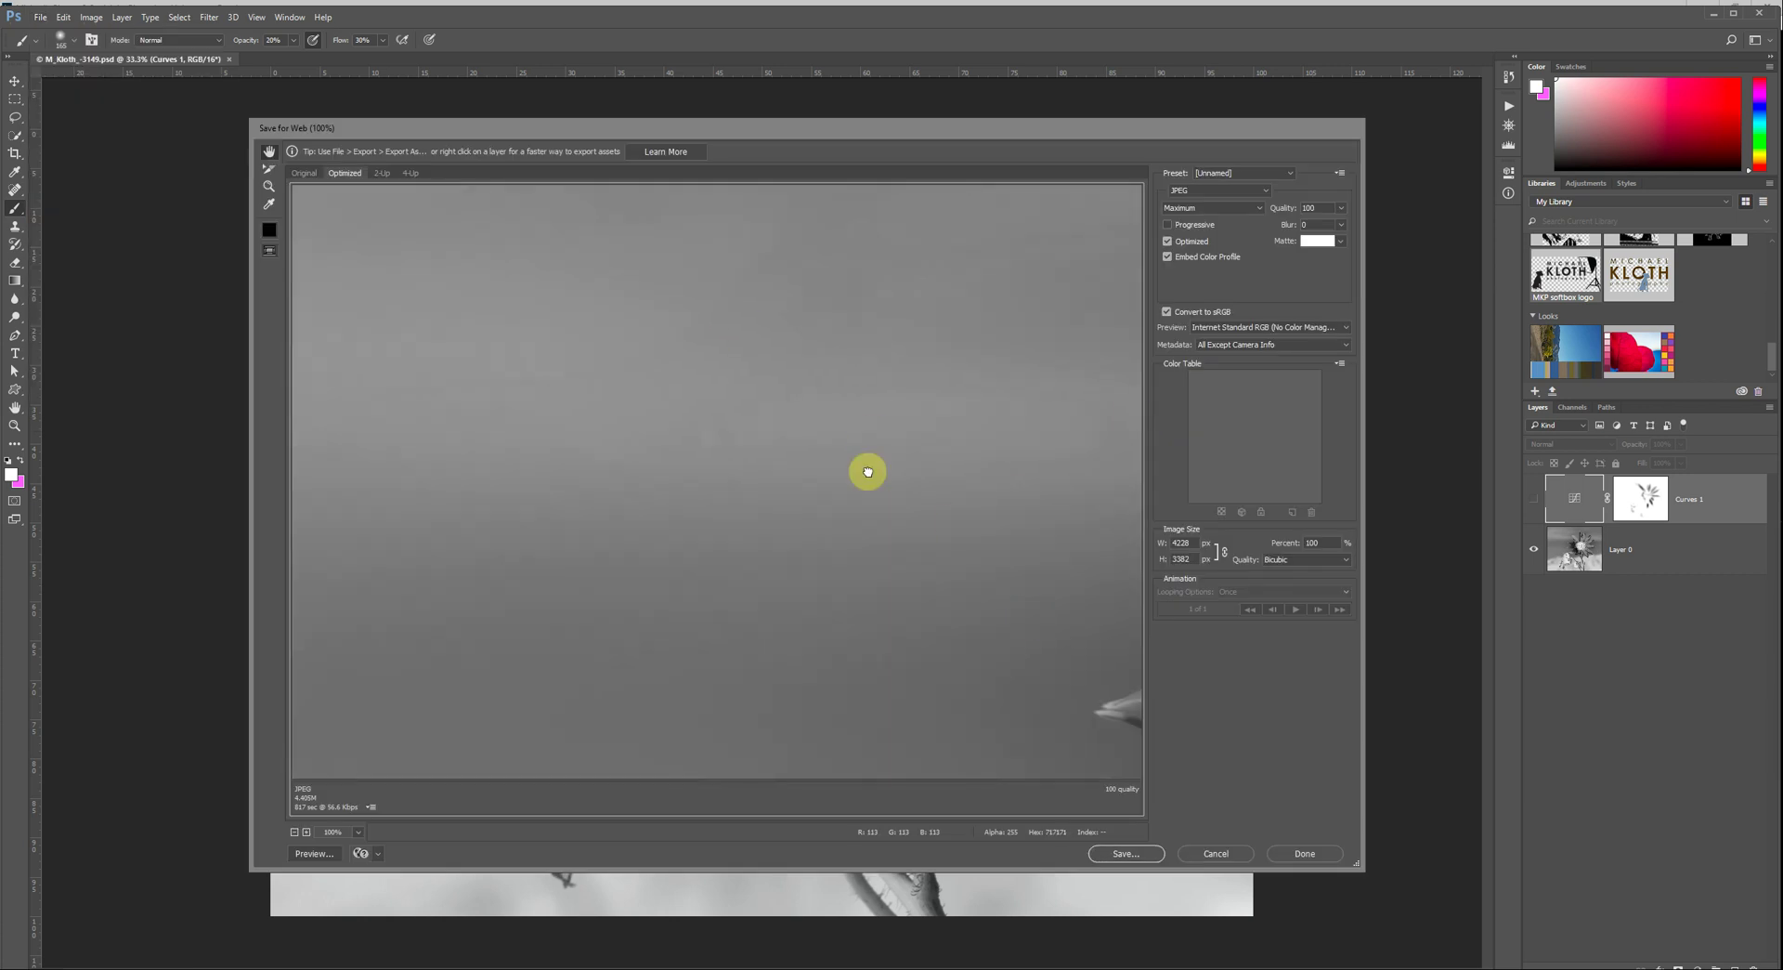
{"action": "left_click_drag", "start_coordinate": [867, 471], "coordinate": [439, 378]}
{"action": "left_click_drag", "start_coordinate": [995, 518], "coordinate": [884, 339]}
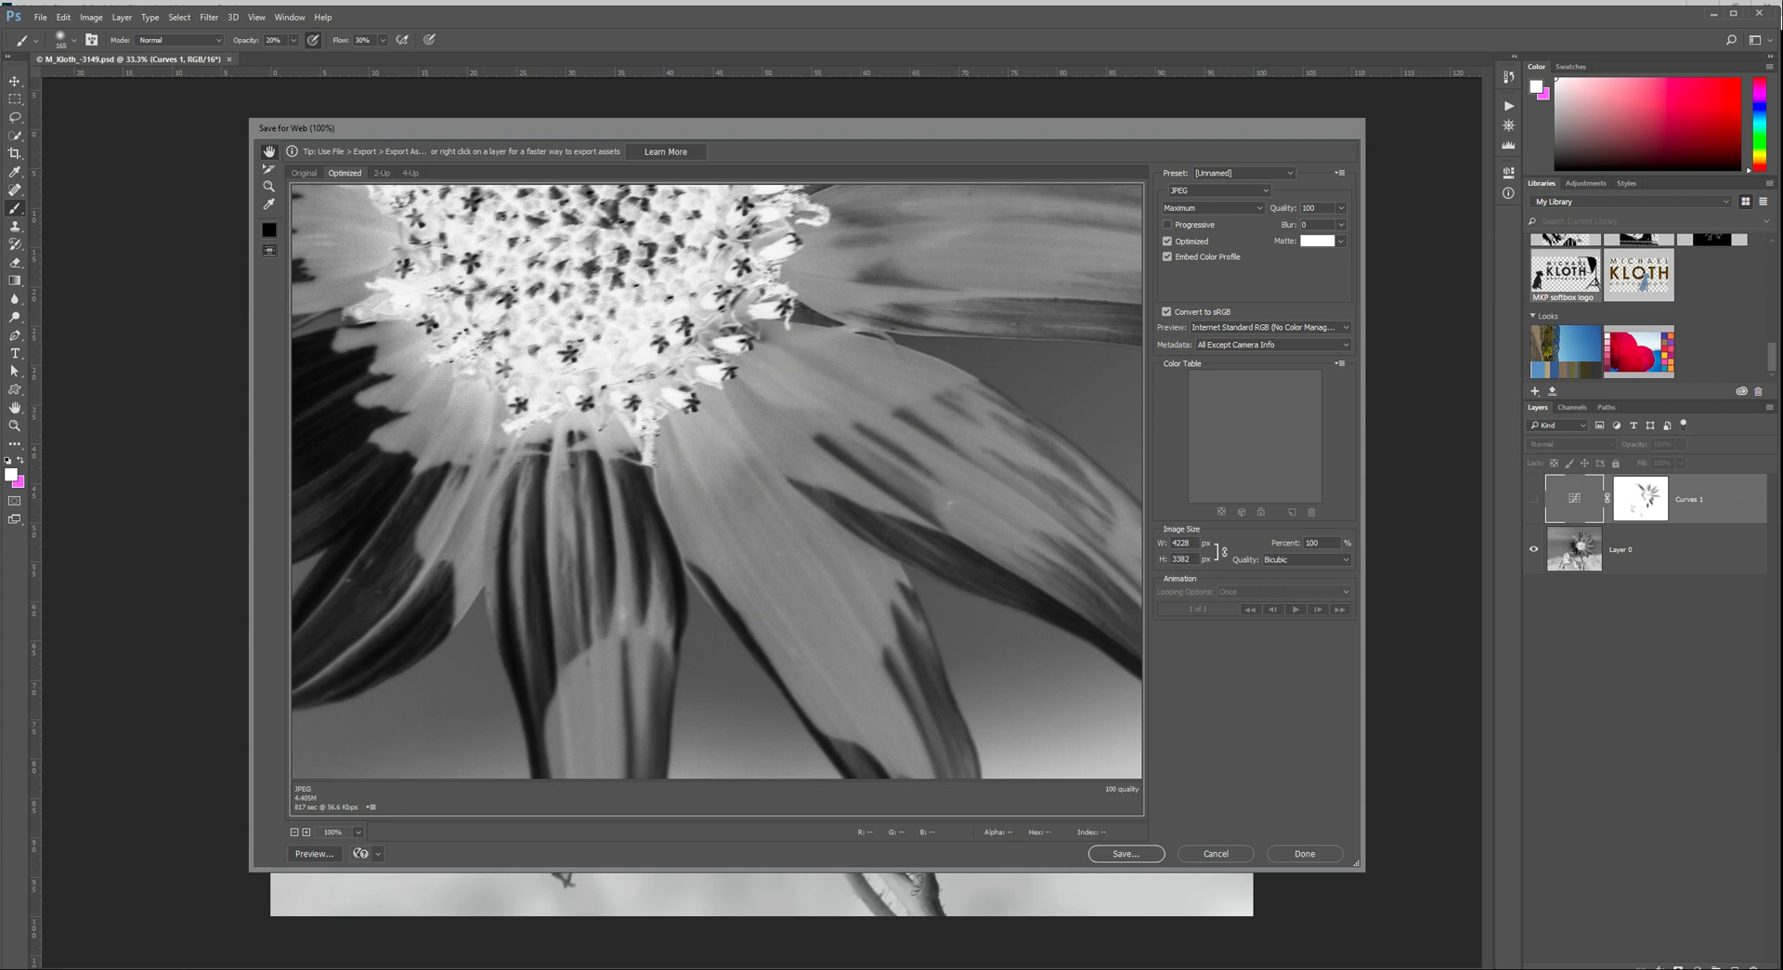
Save the Maximum-quality JPEG to the Desktop, typing 'wil' into the file name
{"action": "left_click", "coordinate": [1126, 852]}
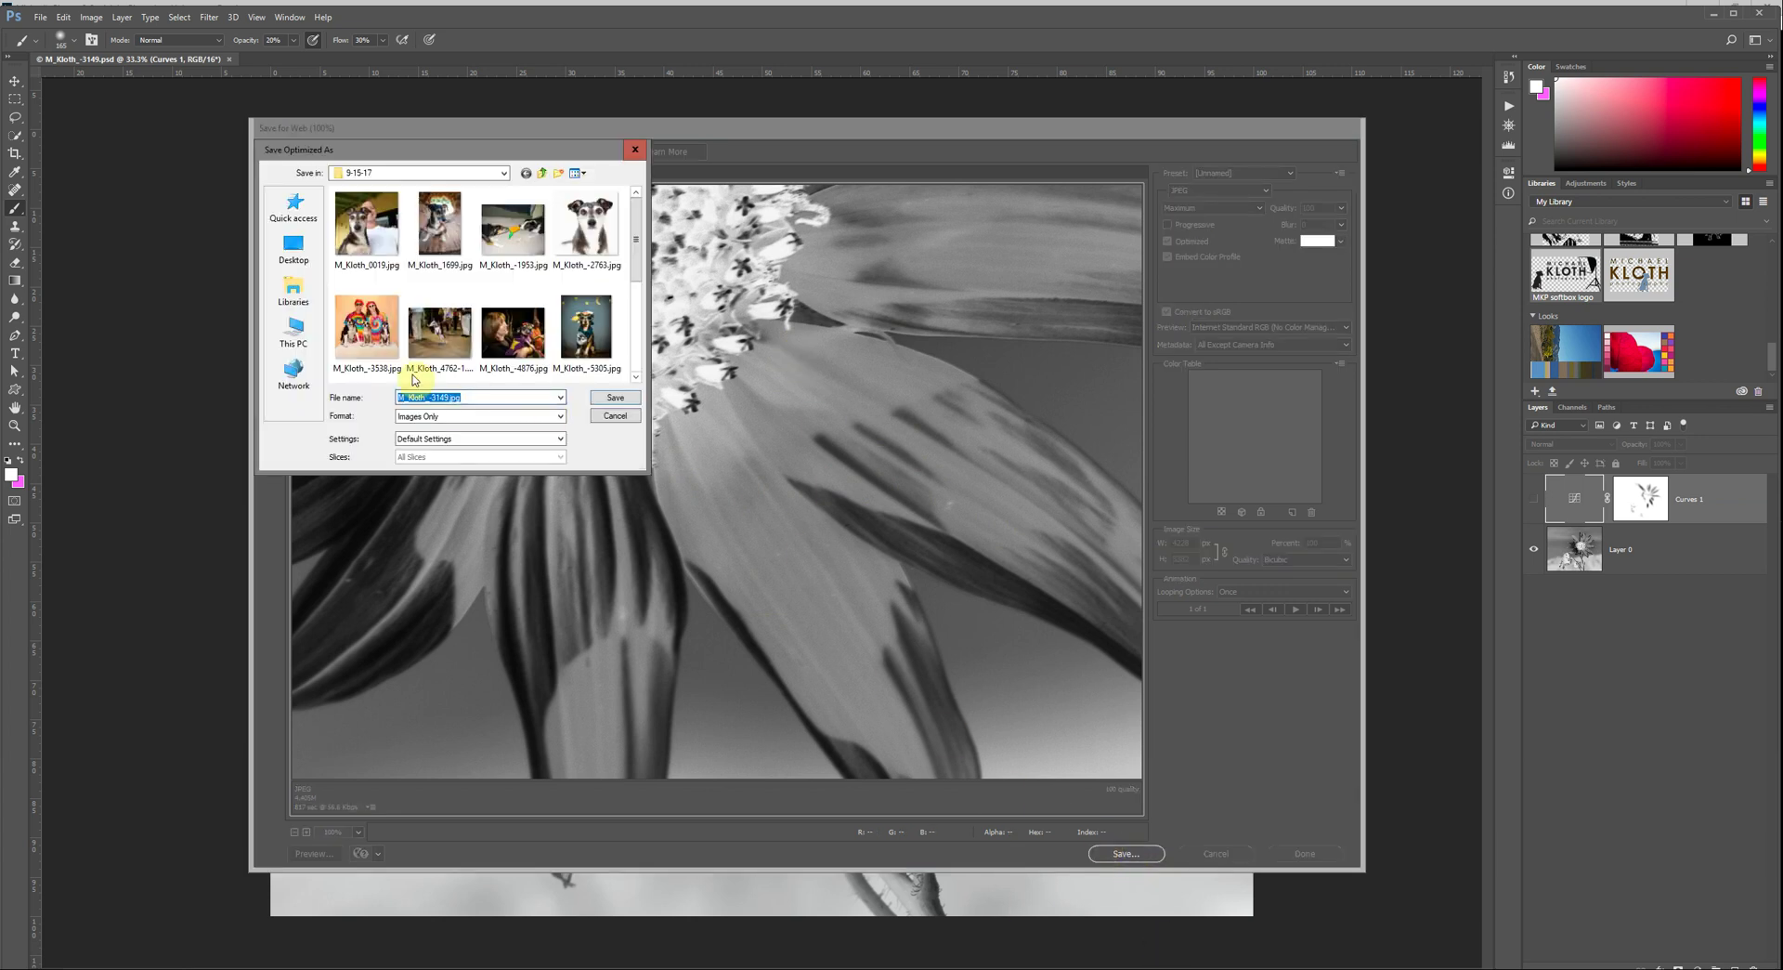
{"action": "left_click", "coordinate": [293, 260]}
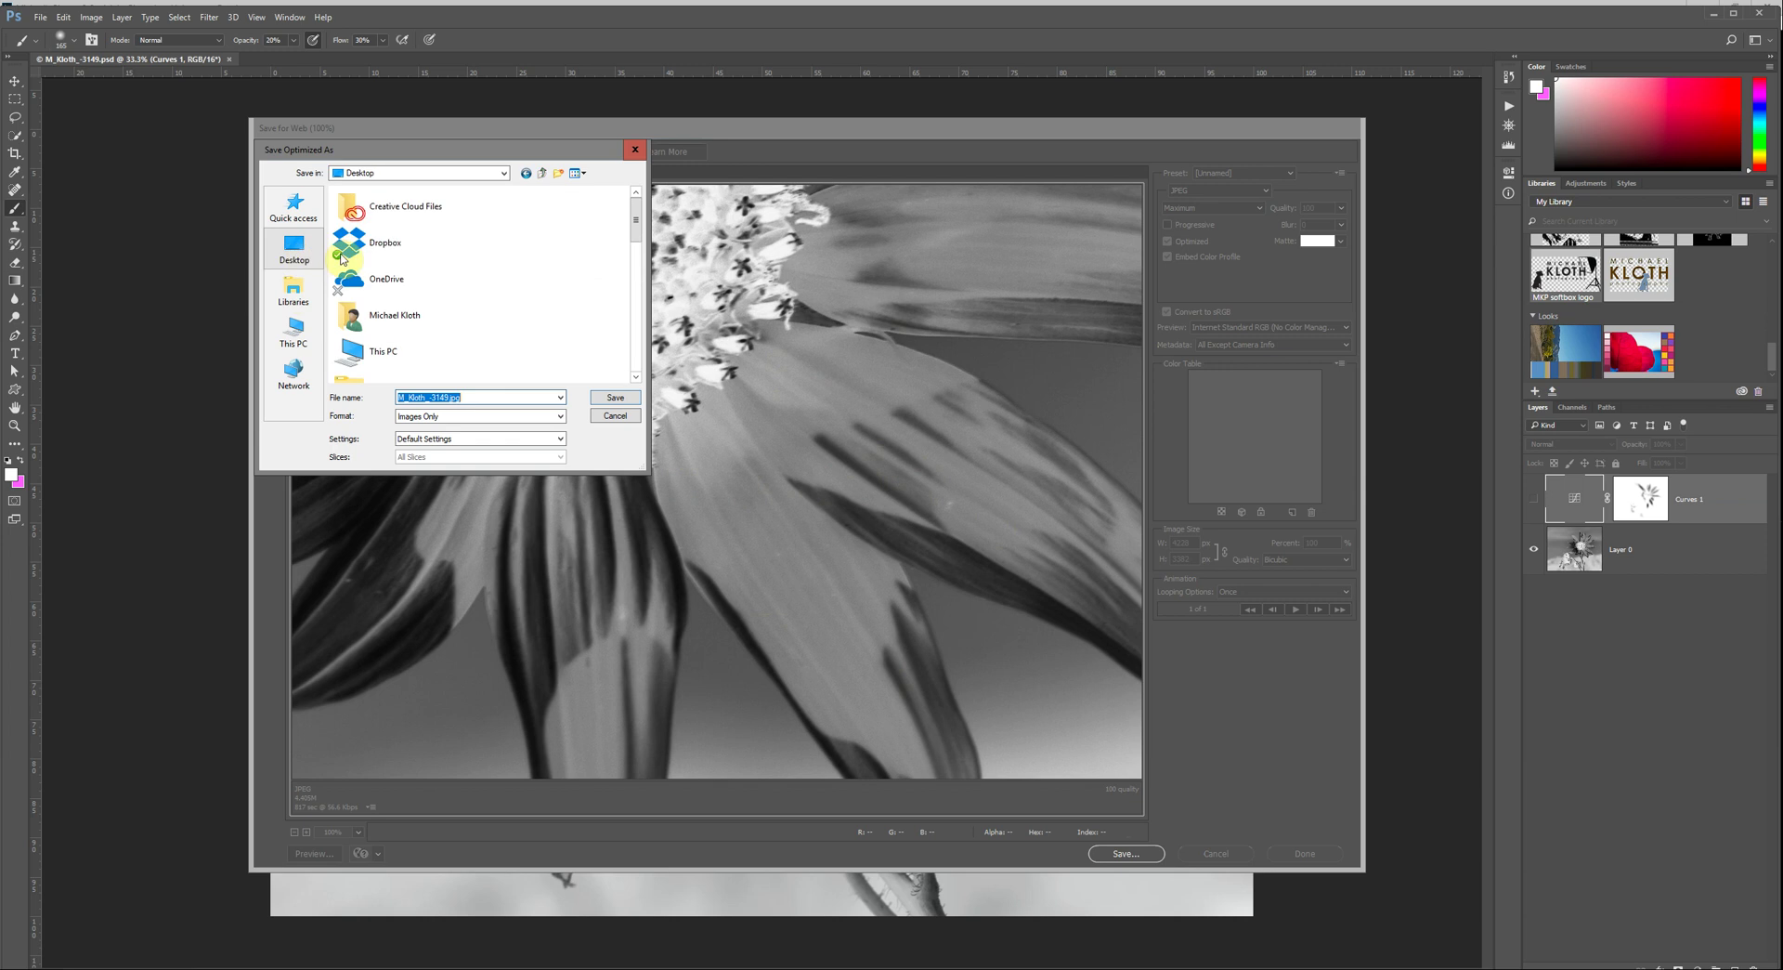
{"action": "left_click", "coordinate": [427, 396]}
{"action": "type", "text": "wilf"}
{"action": "key", "text": "Return"}
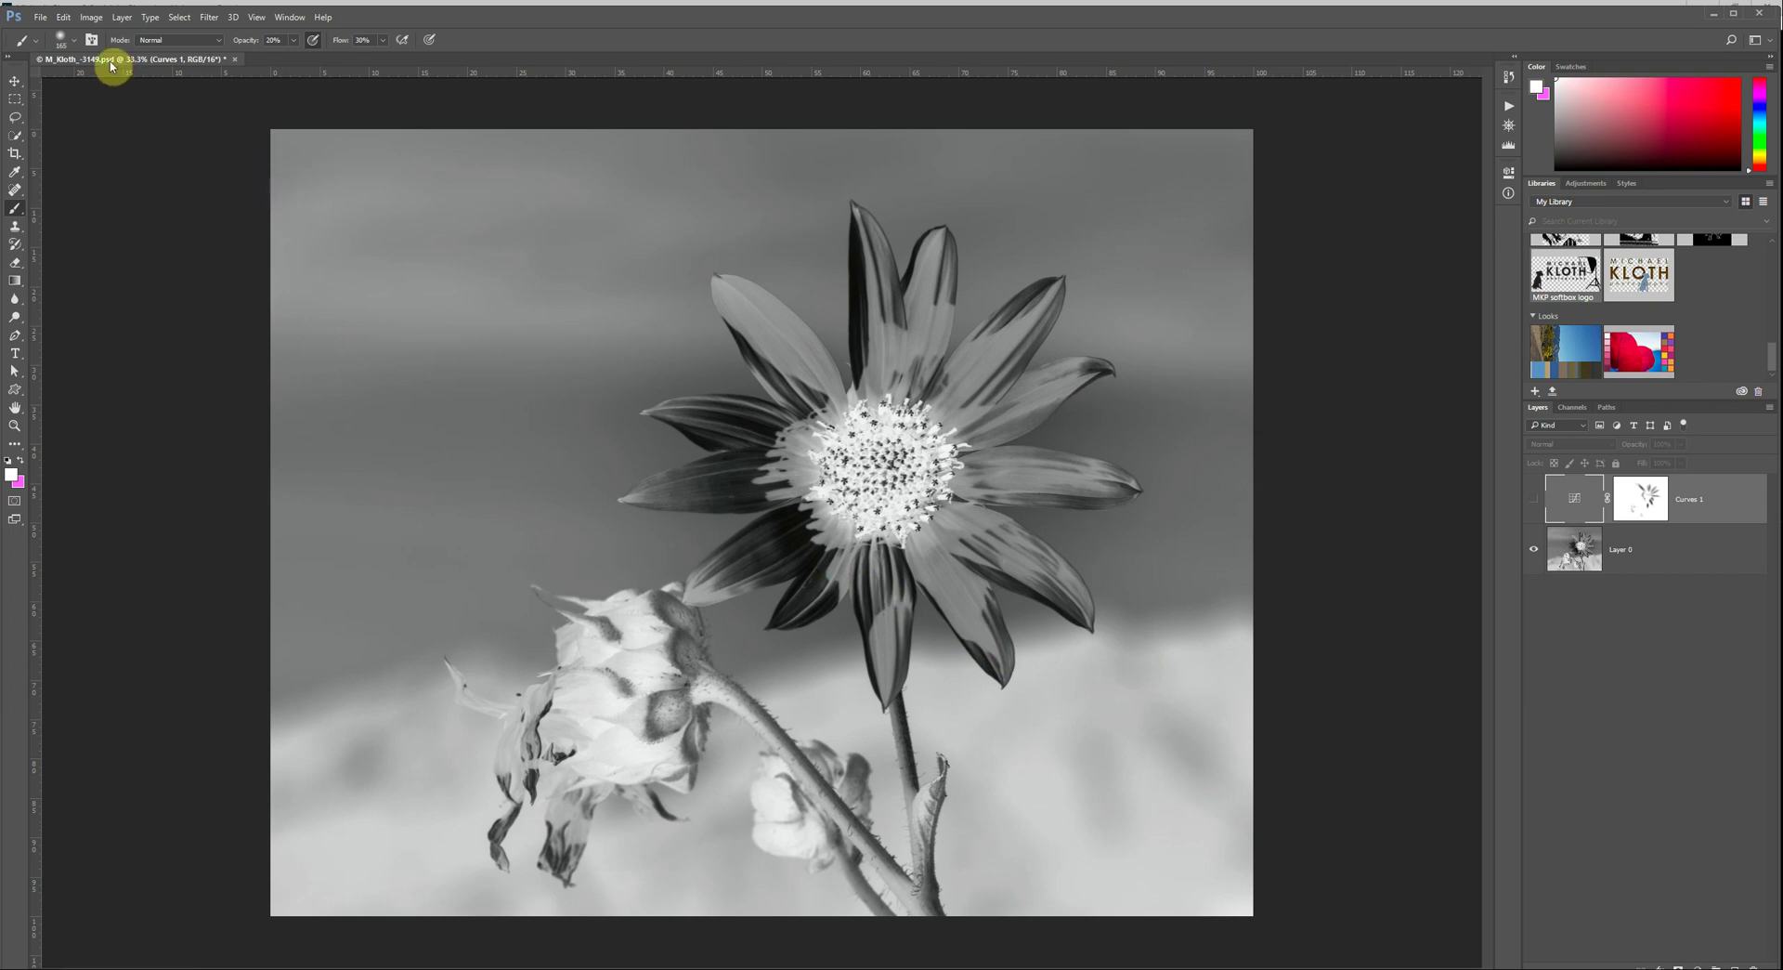
In Print Settings, choose Dell Color Laser 3110cn PS, landscape layout, and Scale to Fit Media
{"action": "left_click", "coordinate": [45, 25]}
{"action": "left_click", "coordinate": [94, 391]}
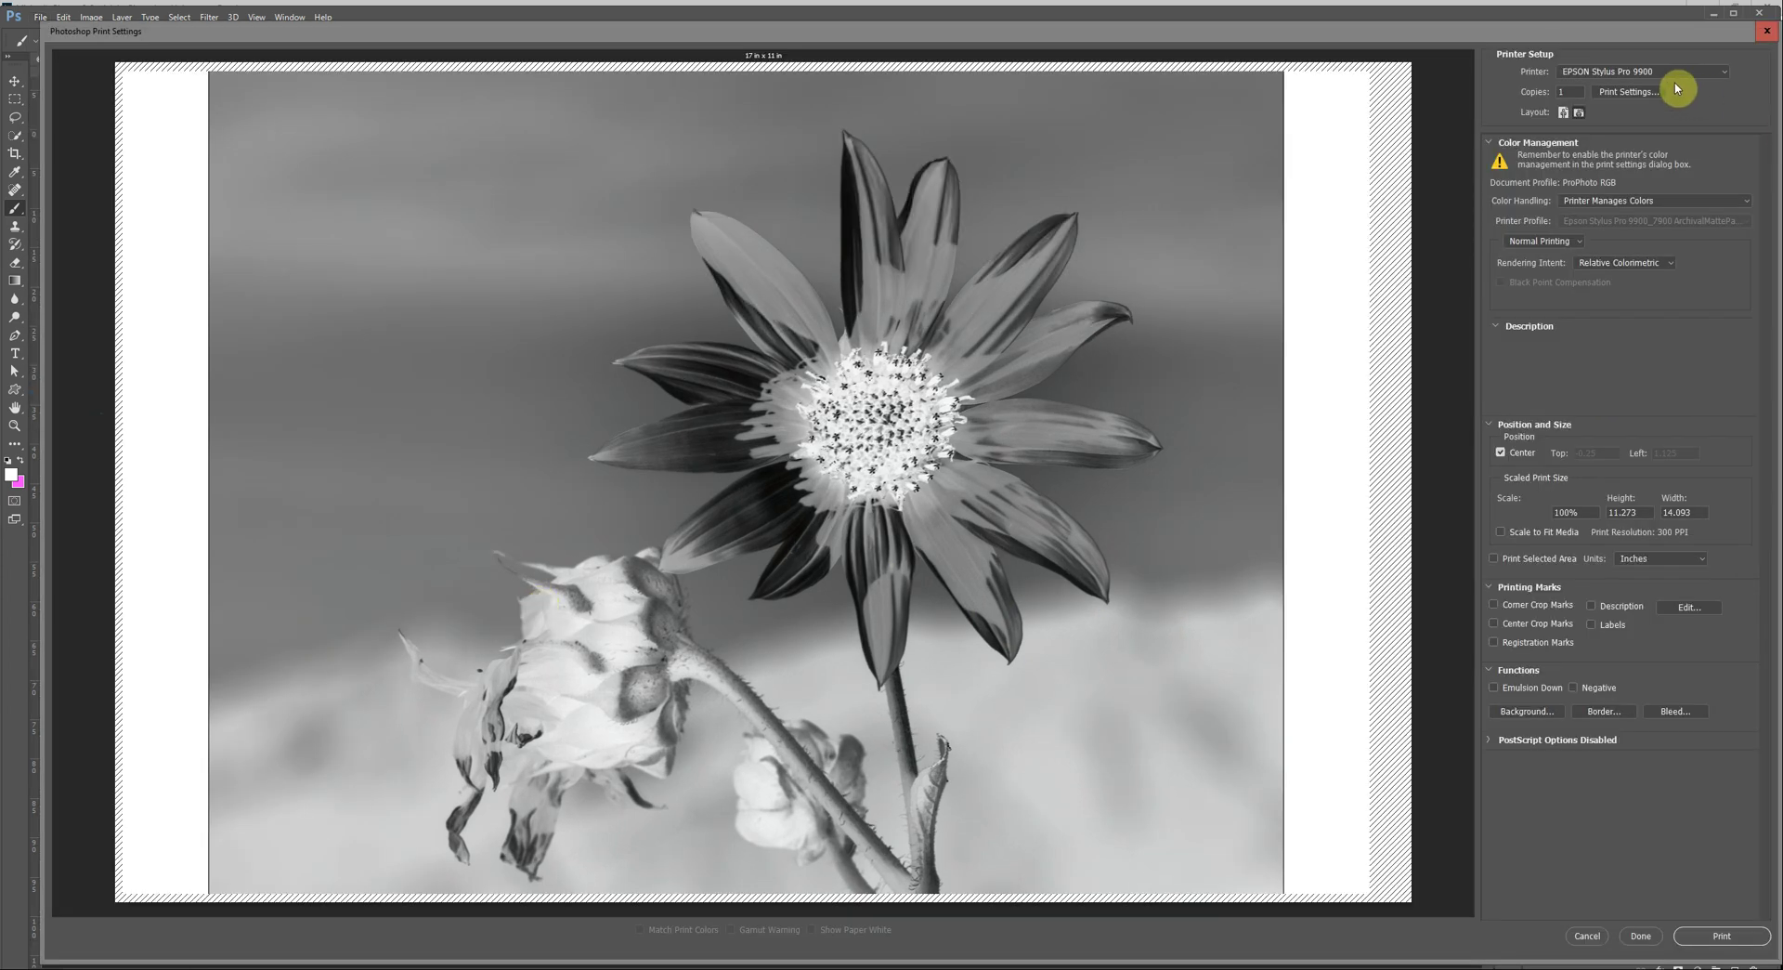
{"action": "left_click", "coordinate": [1649, 74]}
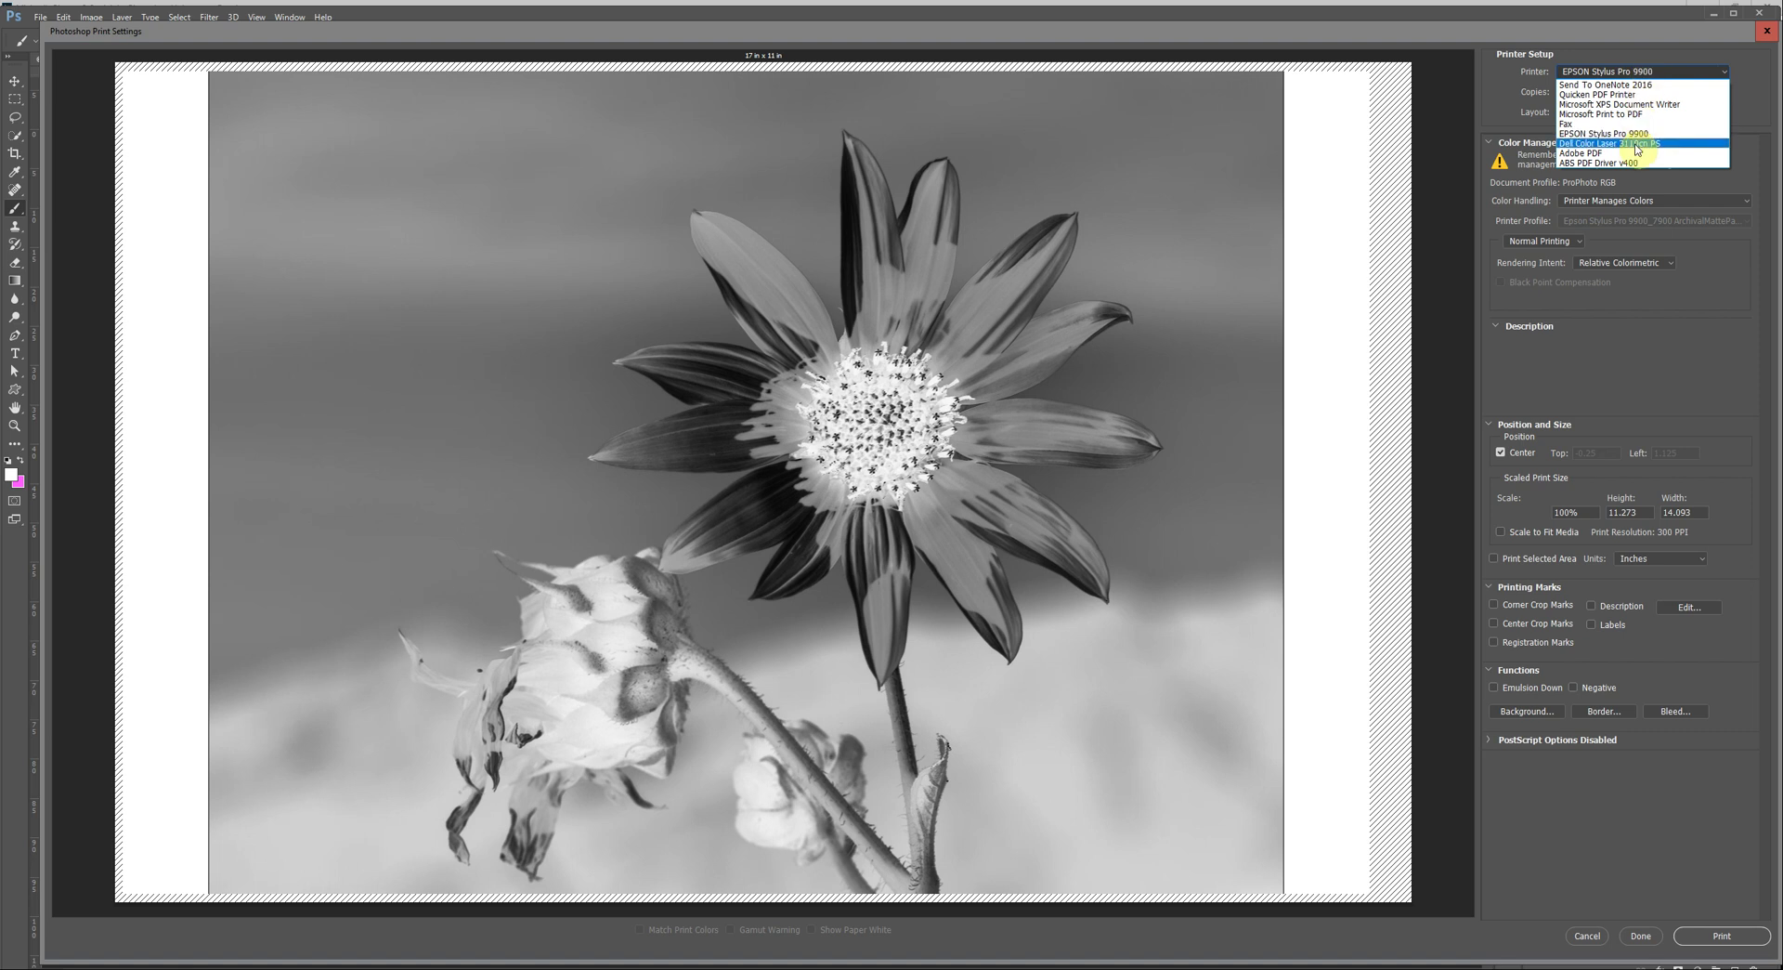
{"action": "left_click", "coordinate": [1636, 145]}
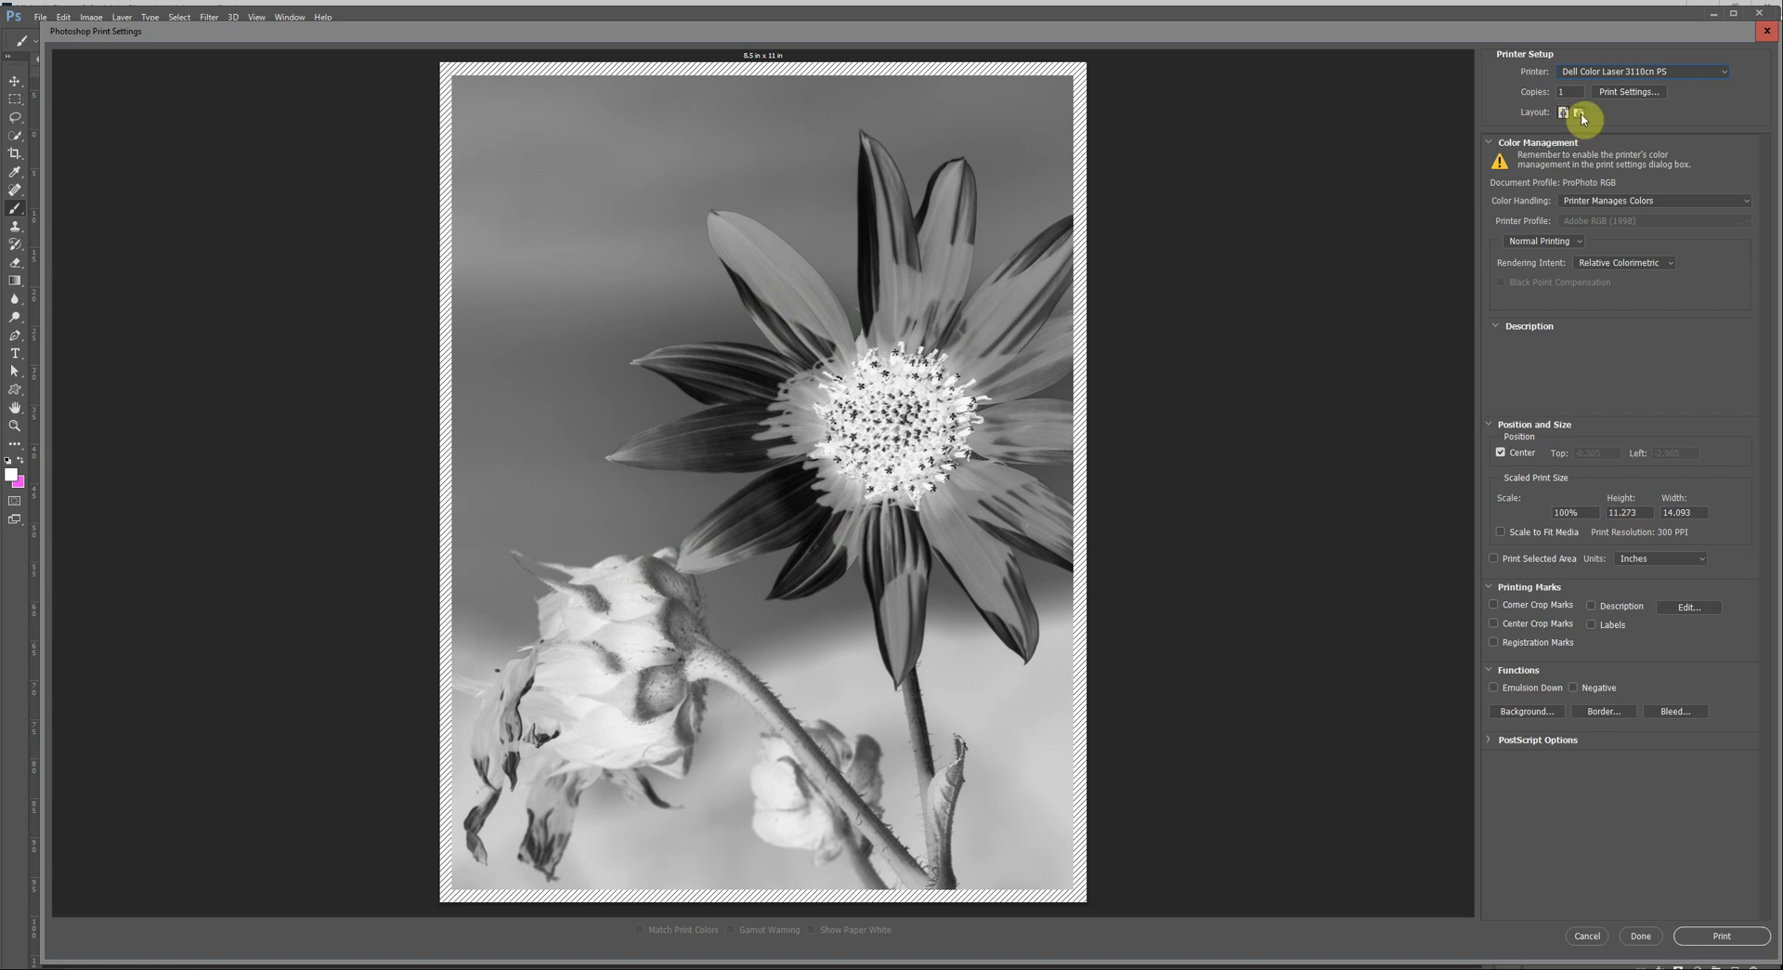
{"action": "left_click", "coordinate": [1580, 113]}
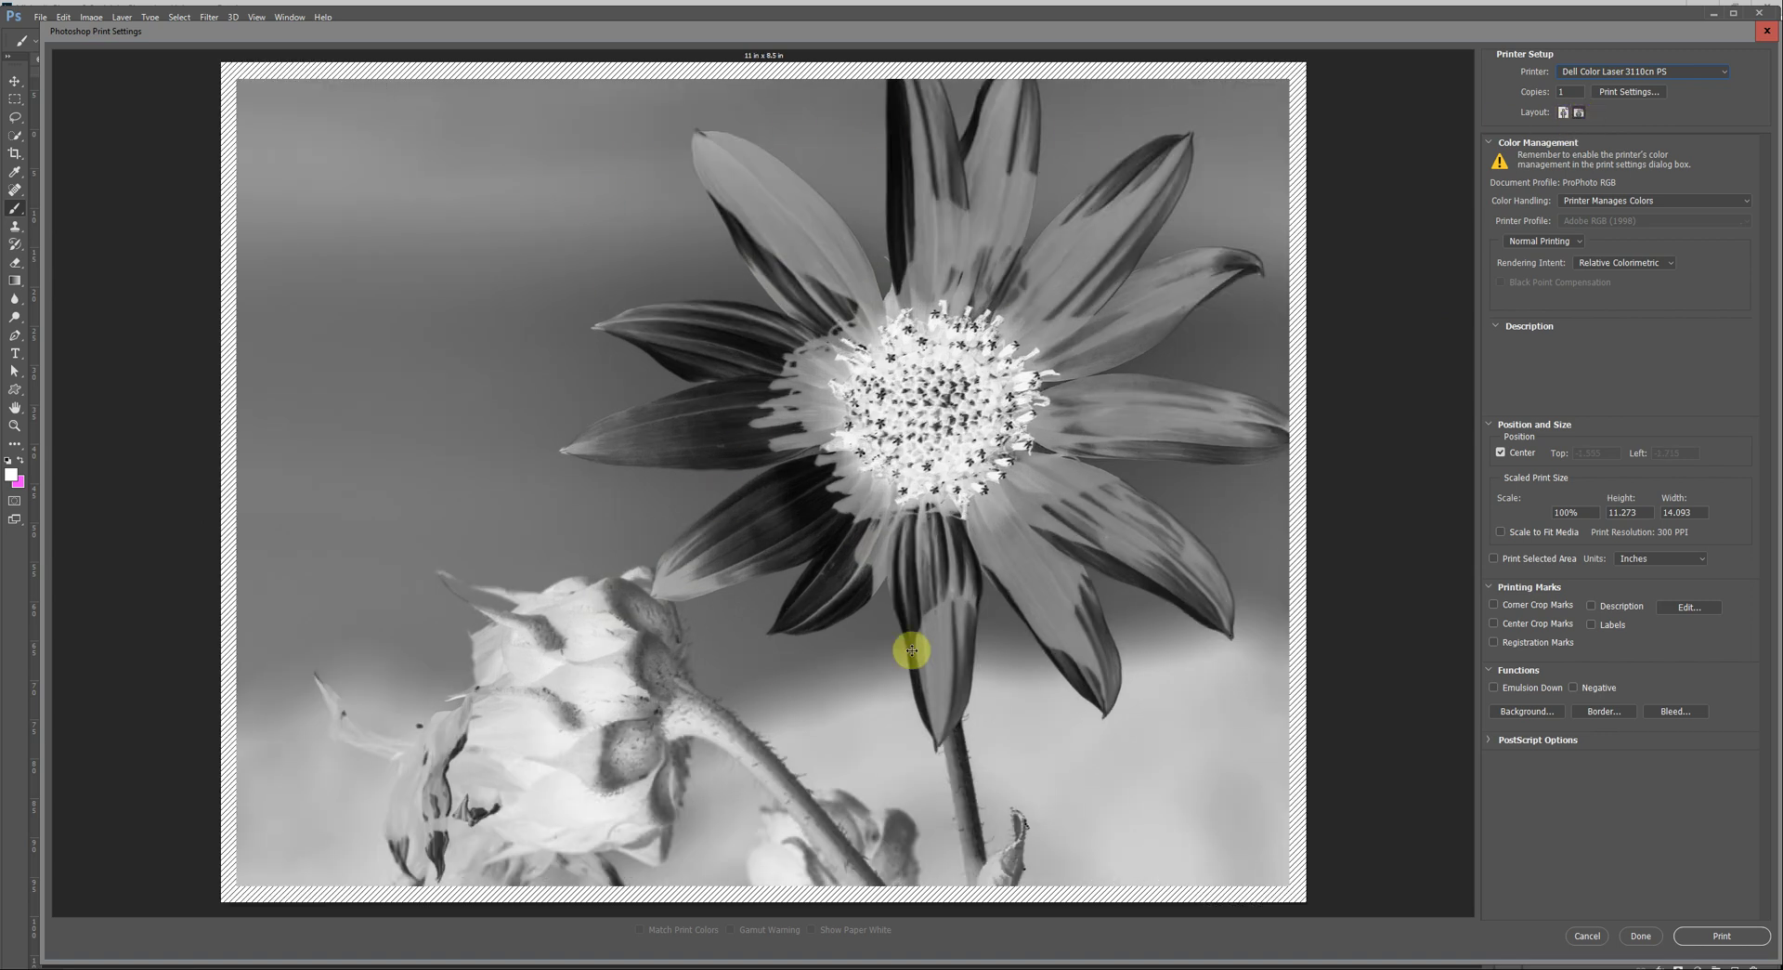
{"action": "left_click", "coordinate": [1501, 533]}
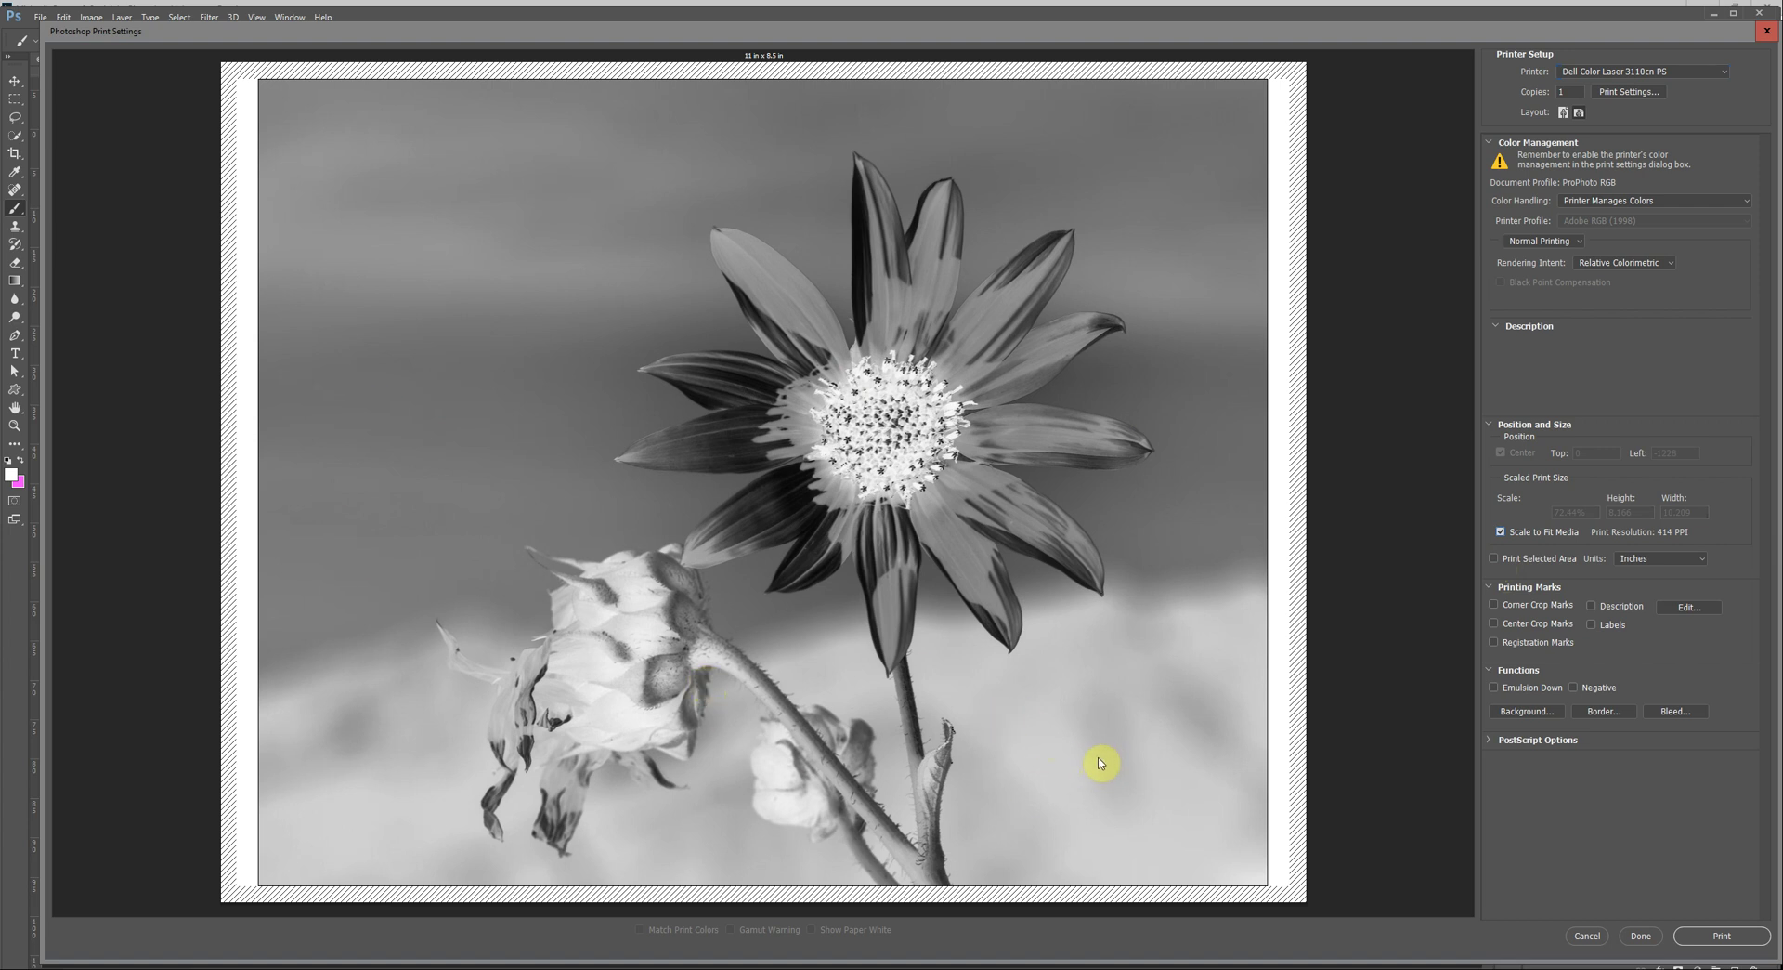
{"action": "mouse_move", "coordinate": [1579, 206]}
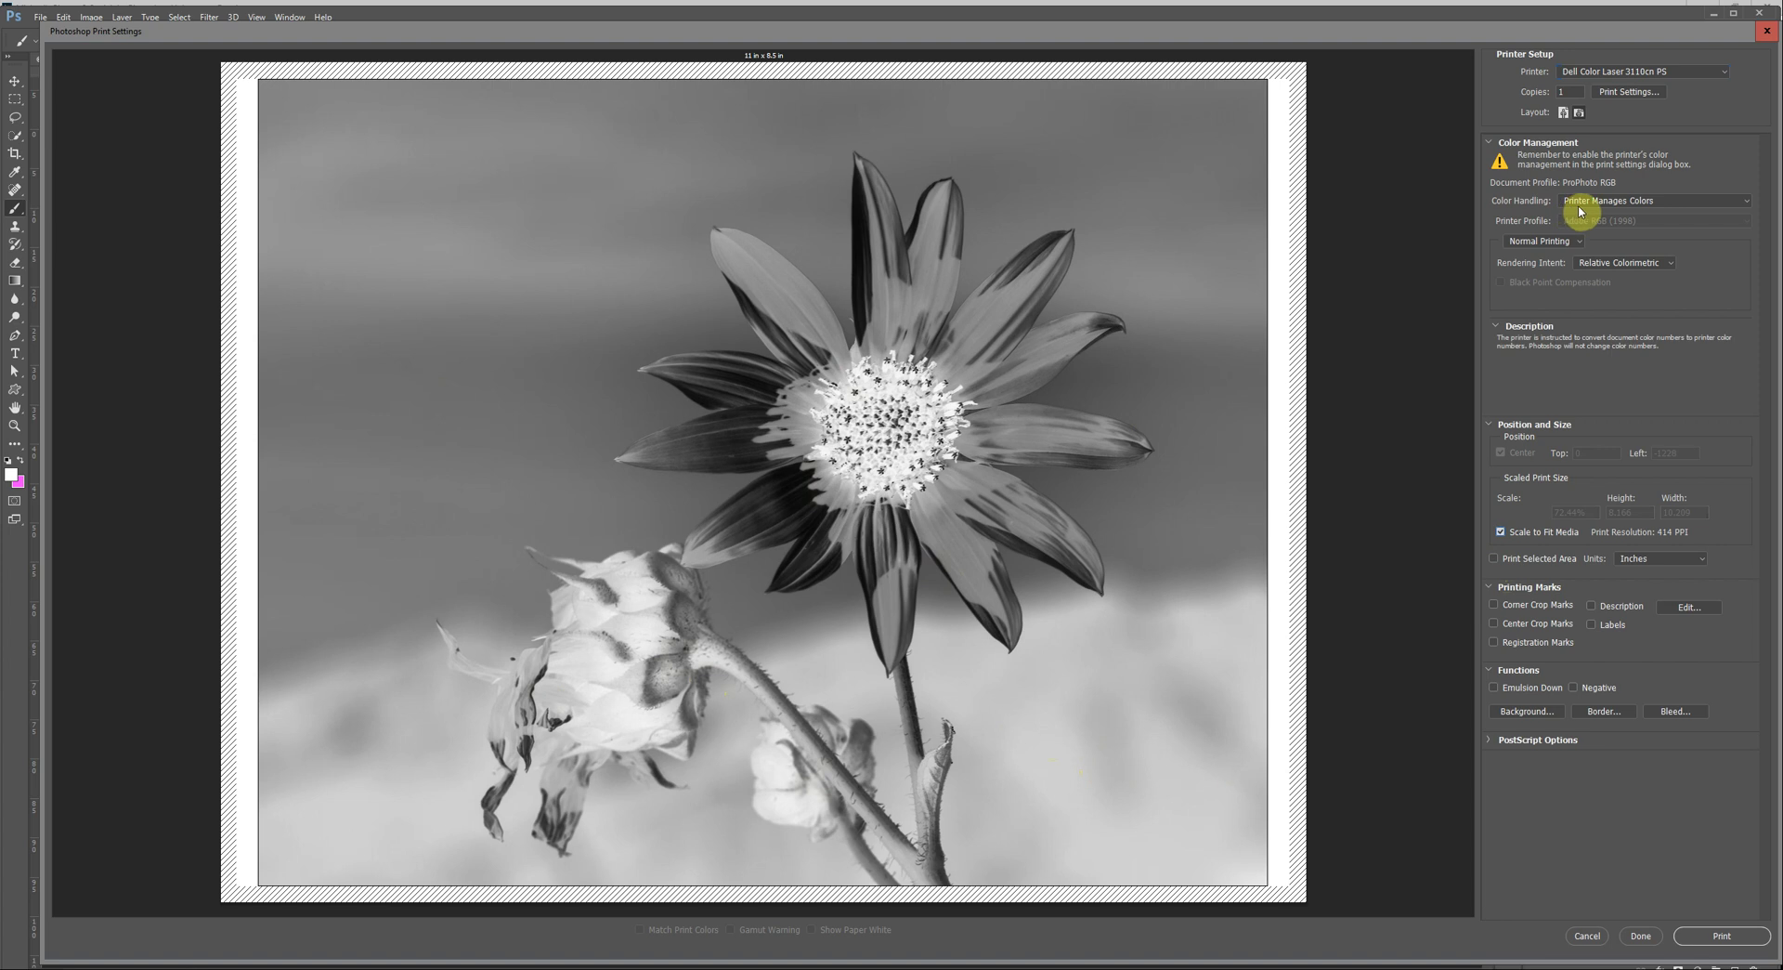
In the printer's Paper/Output properties, set Paper Source to Manual Feed and confirm
{"action": "left_click", "coordinate": [1644, 93]}
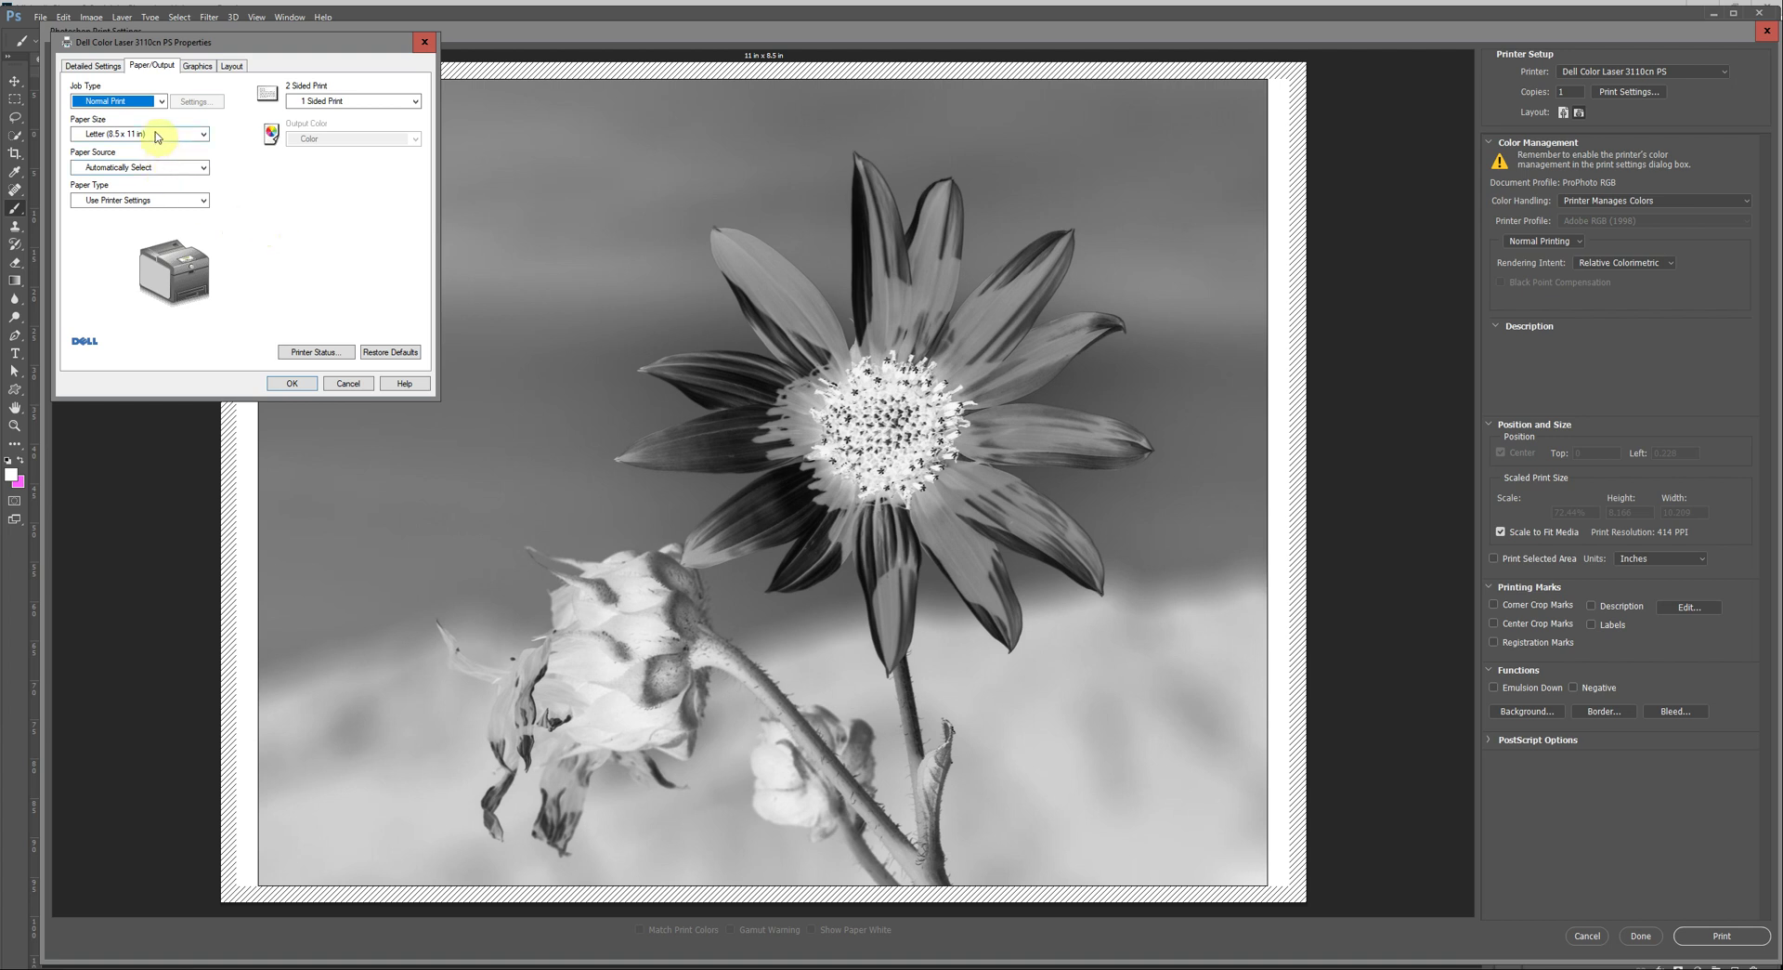
{"action": "left_click", "coordinate": [159, 168]}
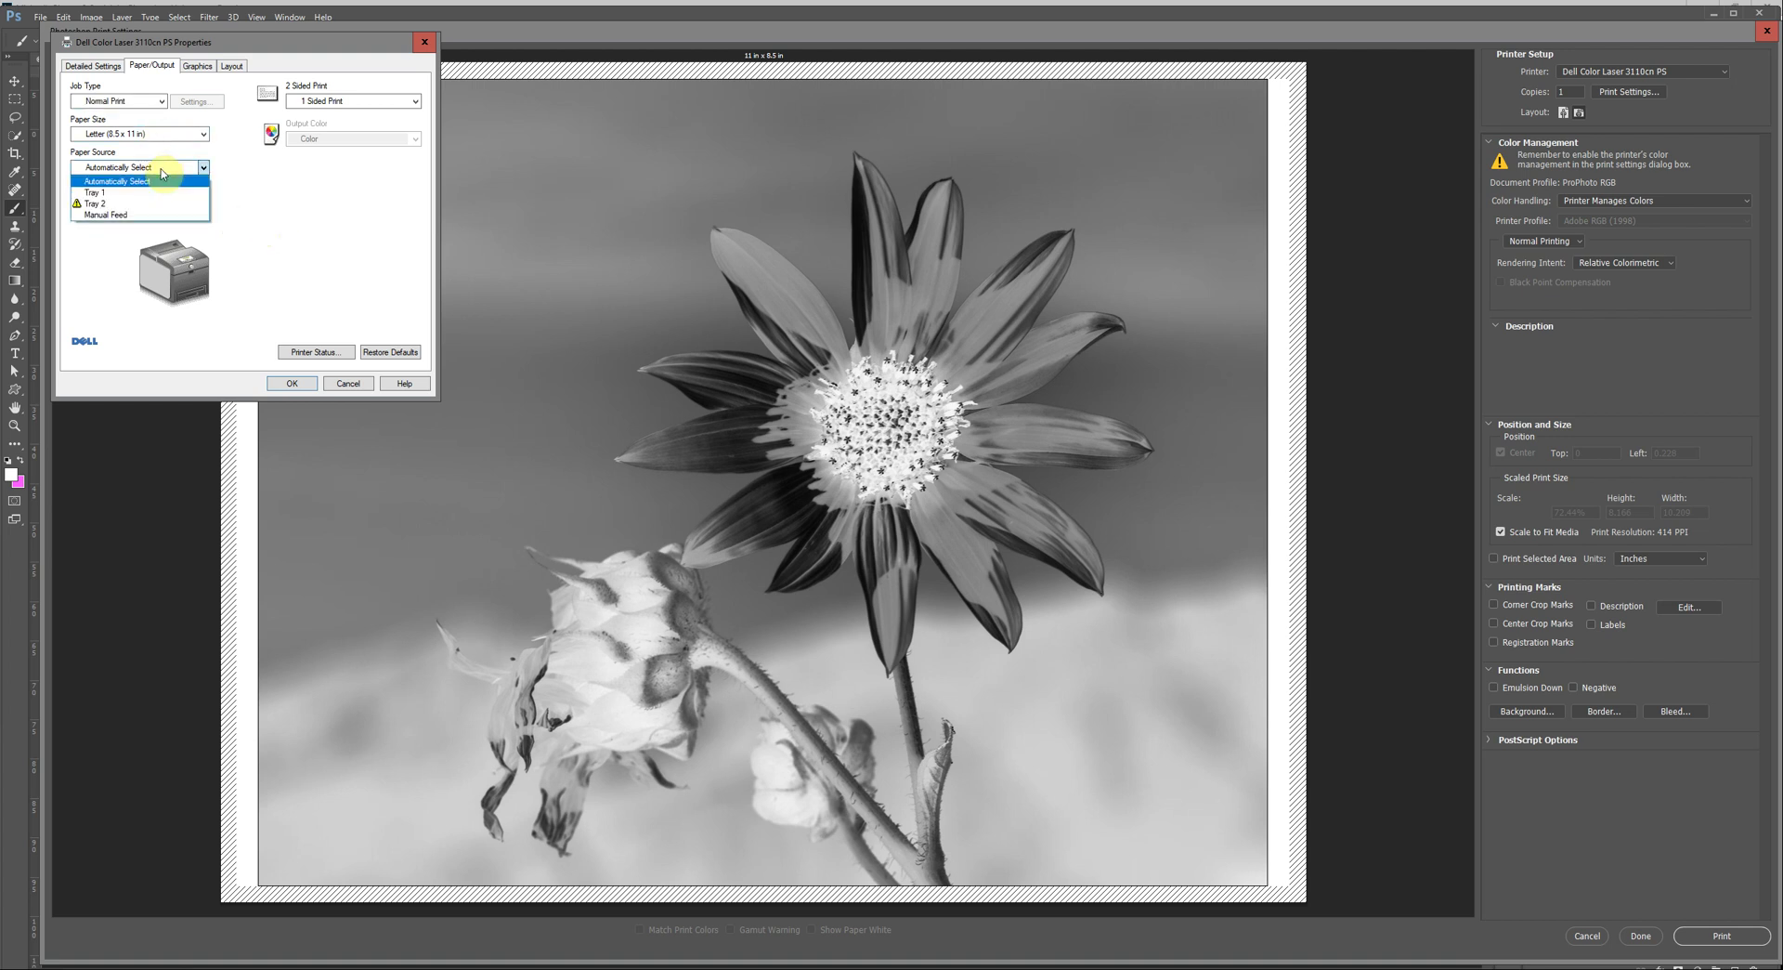
{"action": "left_click", "coordinate": [109, 218]}
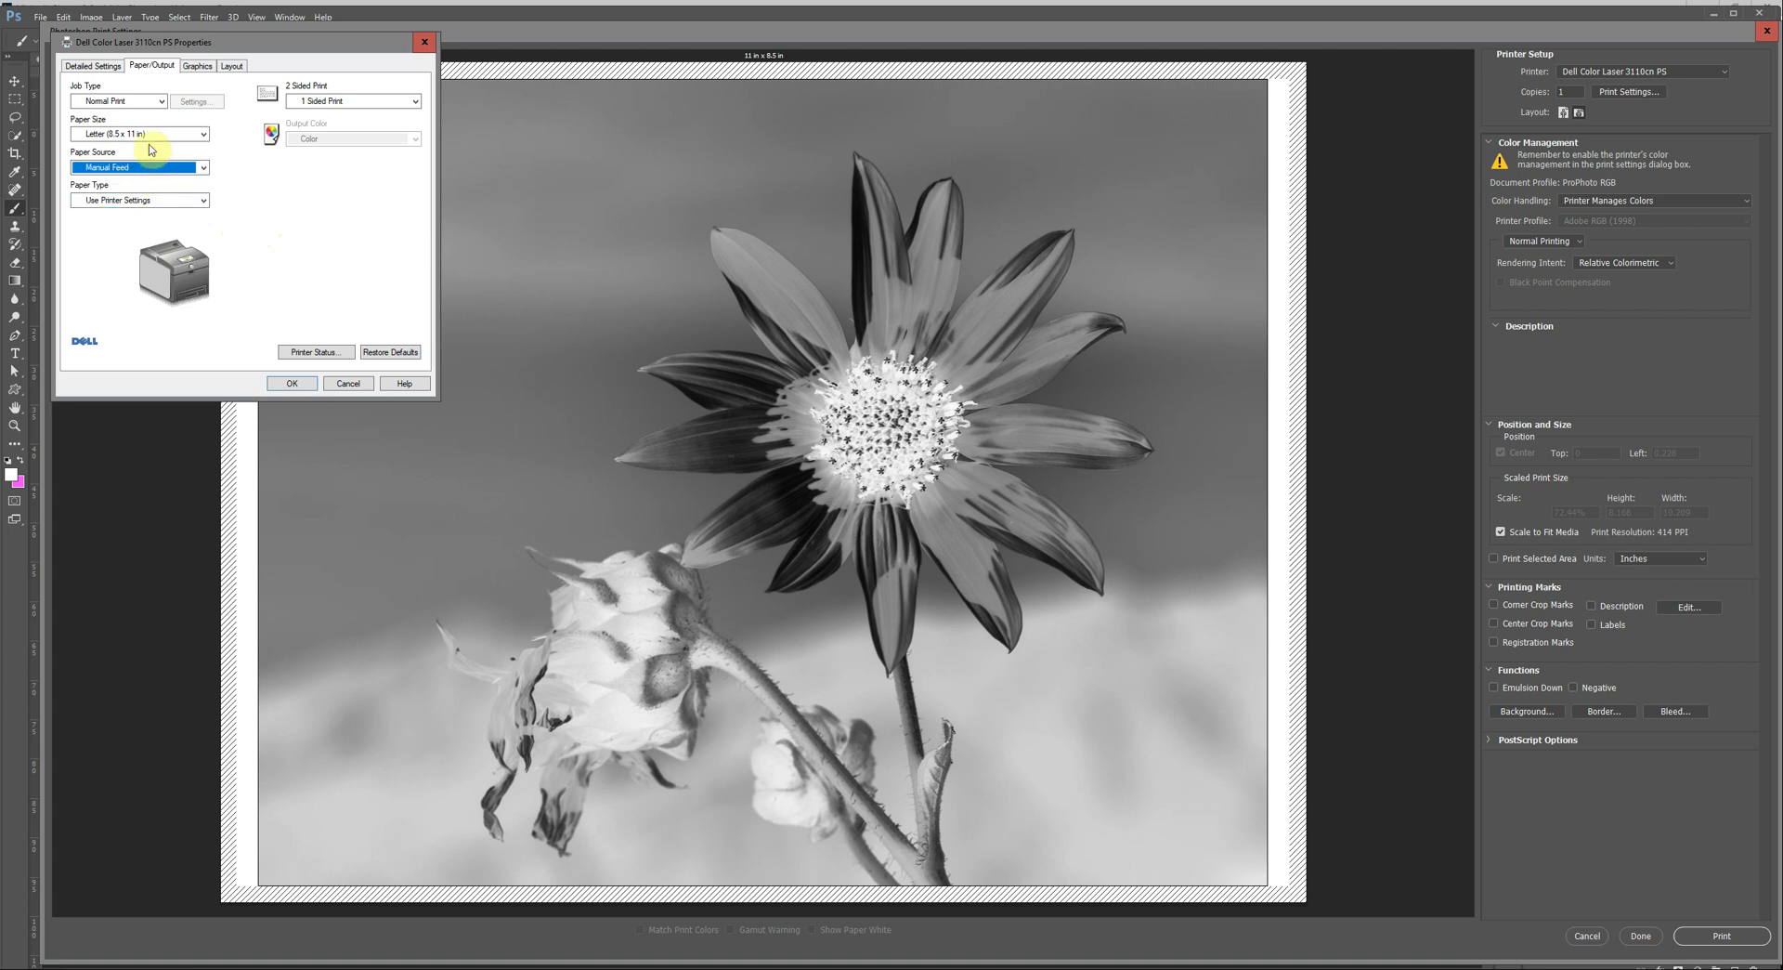
{"action": "left_click", "coordinate": [276, 384]}
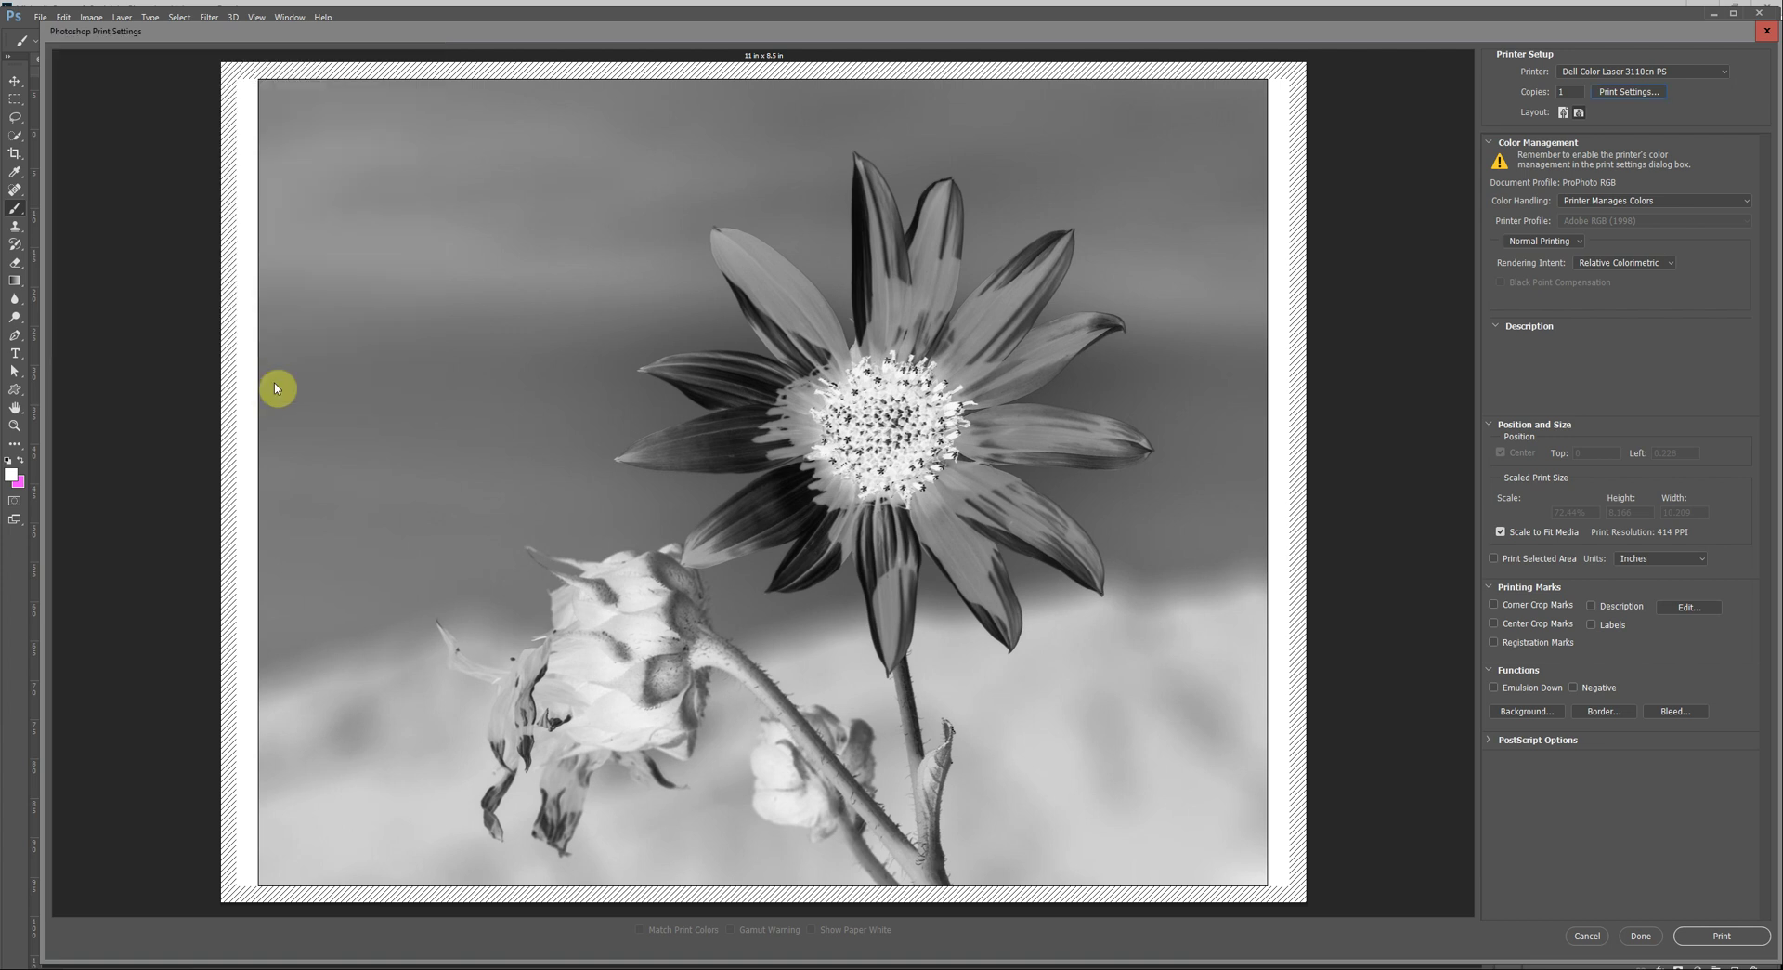
Confirm the print setup with Done and return to the sunflower document
{"action": "left_click", "coordinate": [1690, 933]}
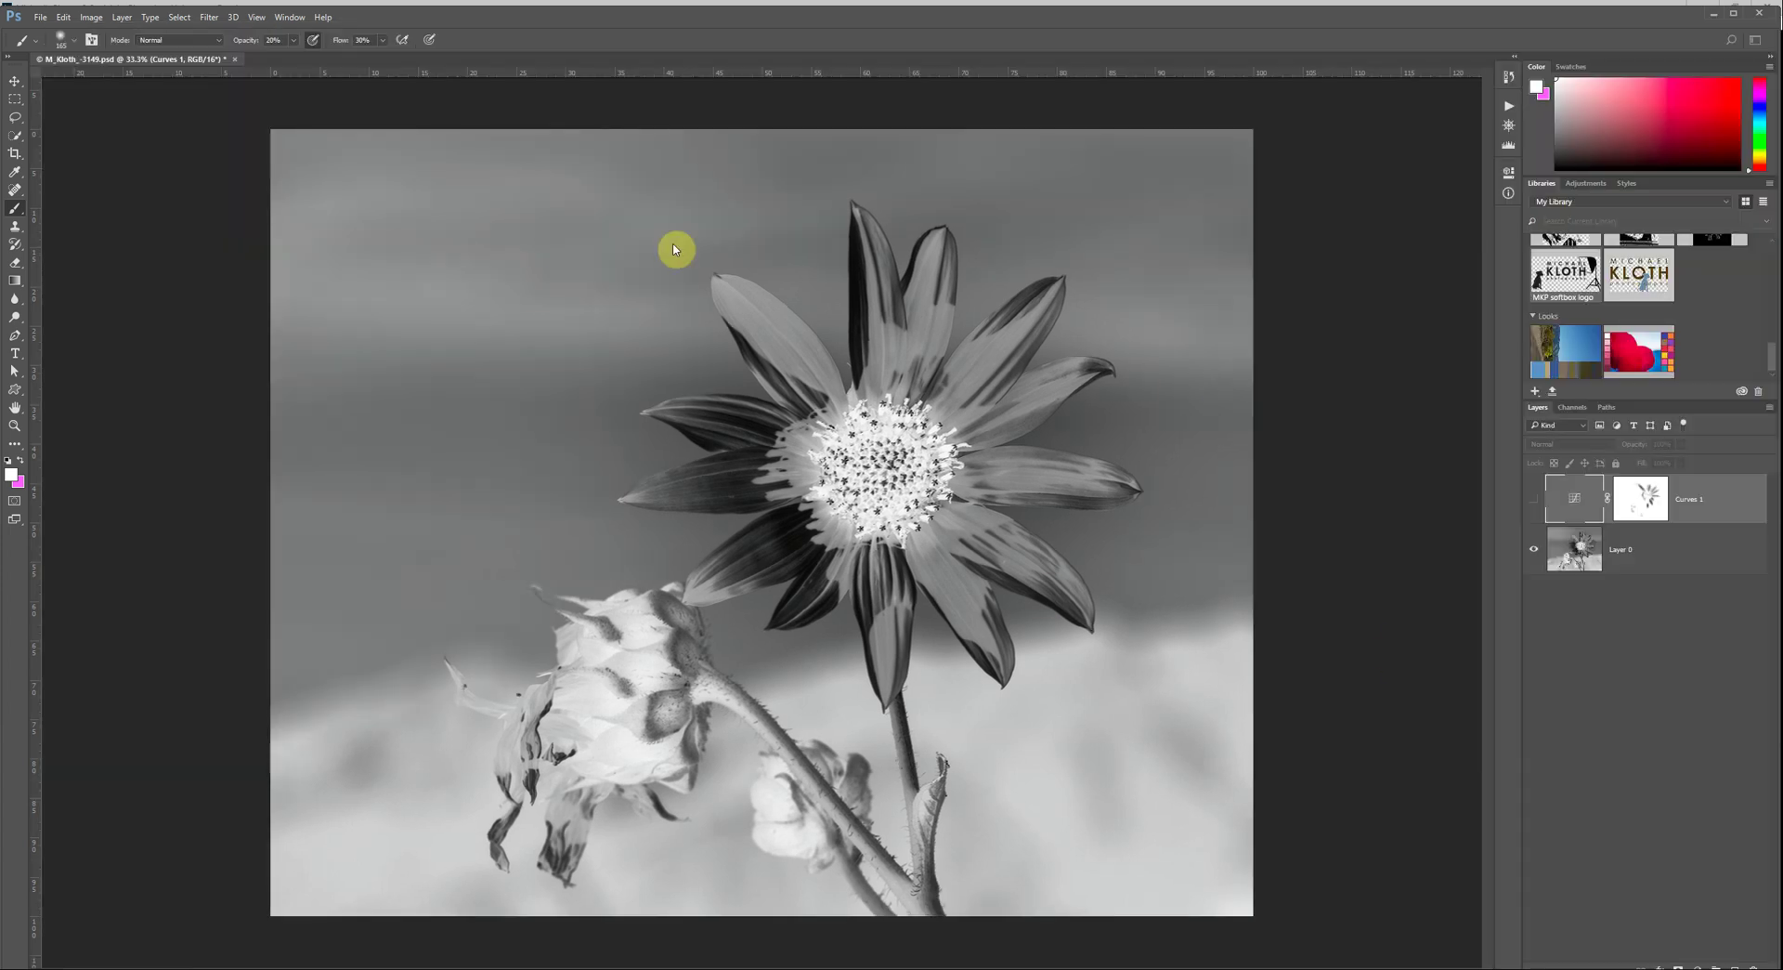